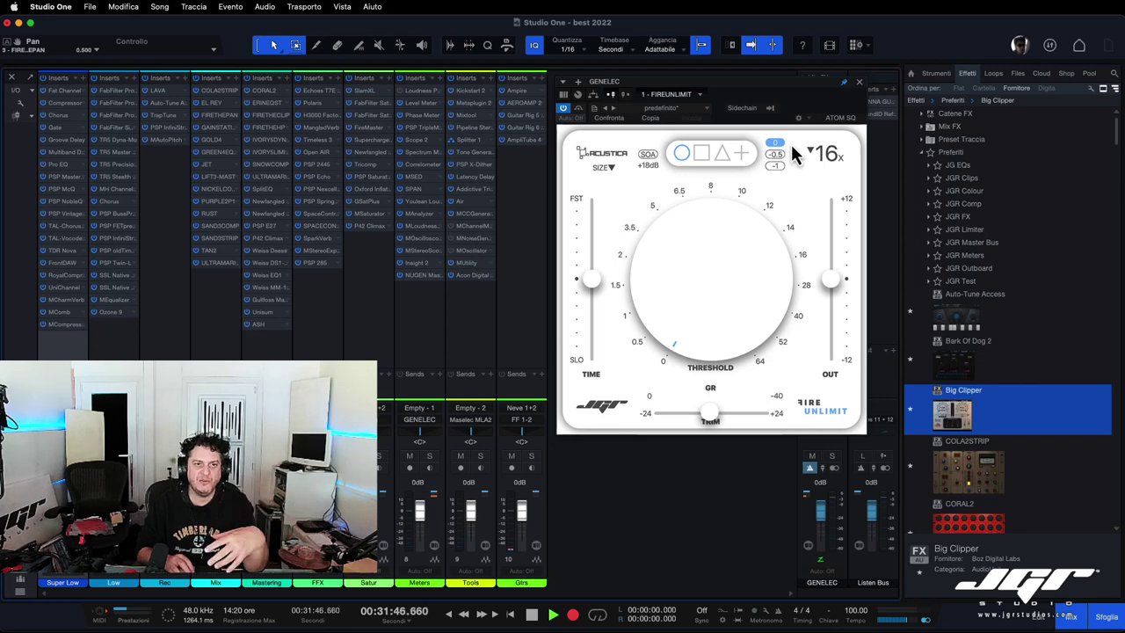
Step: Close FIREUNLIMIT, open the Super Low channel's Fat Channel, and set its gate range to -21.00 dB
click(858, 82)
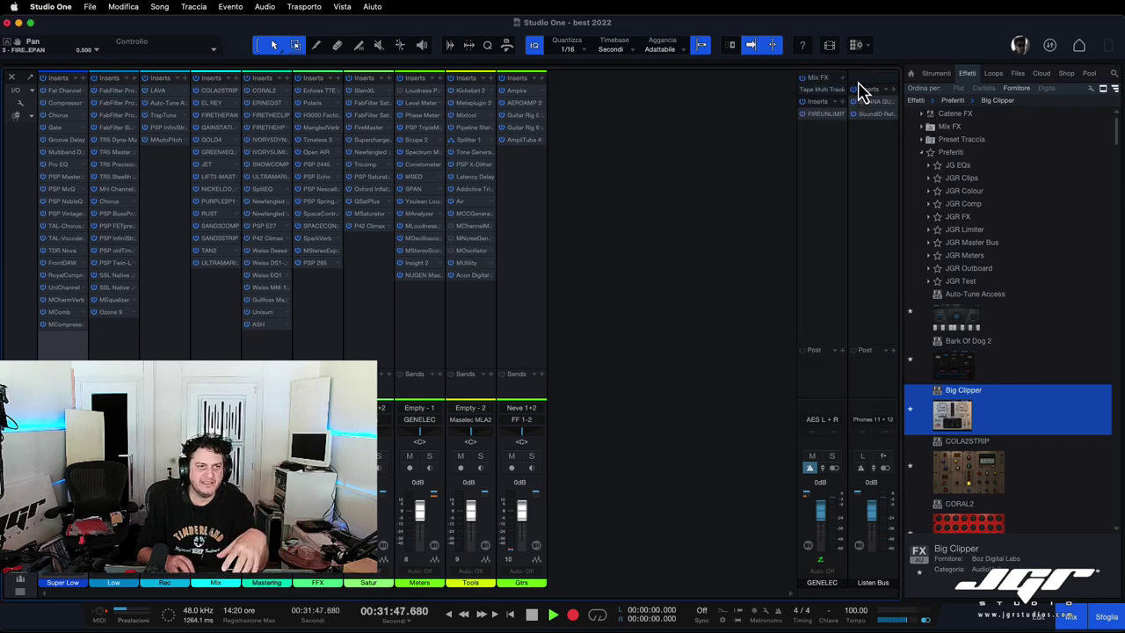
click(64, 92)
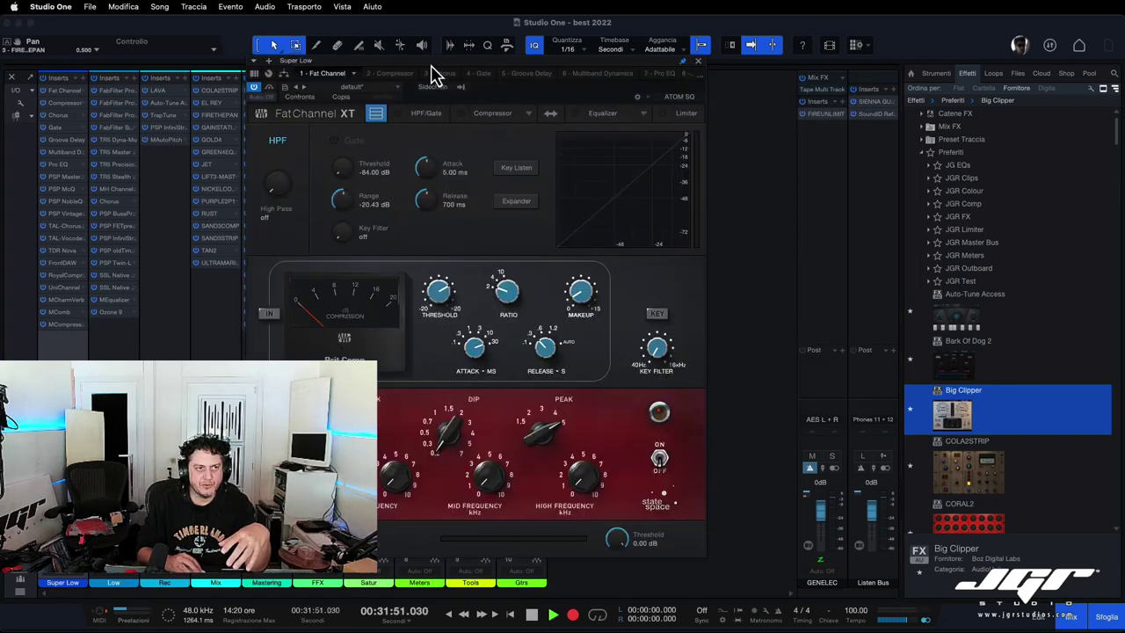
drag(431, 75, 557, 75)
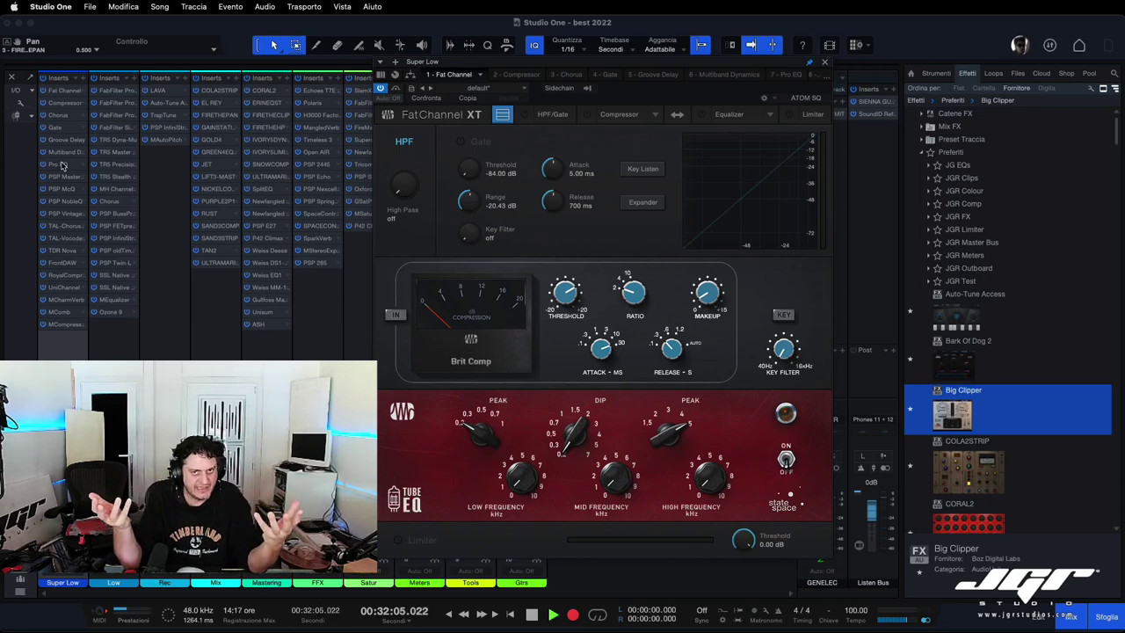
drag(470, 204, 470, 206)
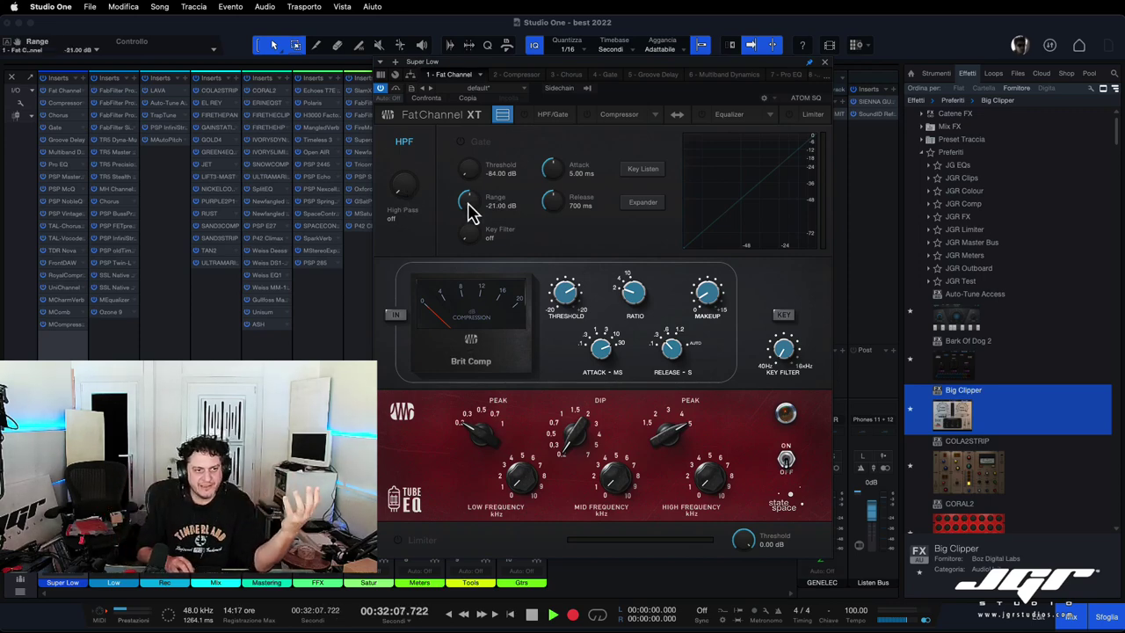
Step: Switch Fat Channel's compressor model to Tube and then FET, and its equalizer model to Baxandall EQ
click(659, 113)
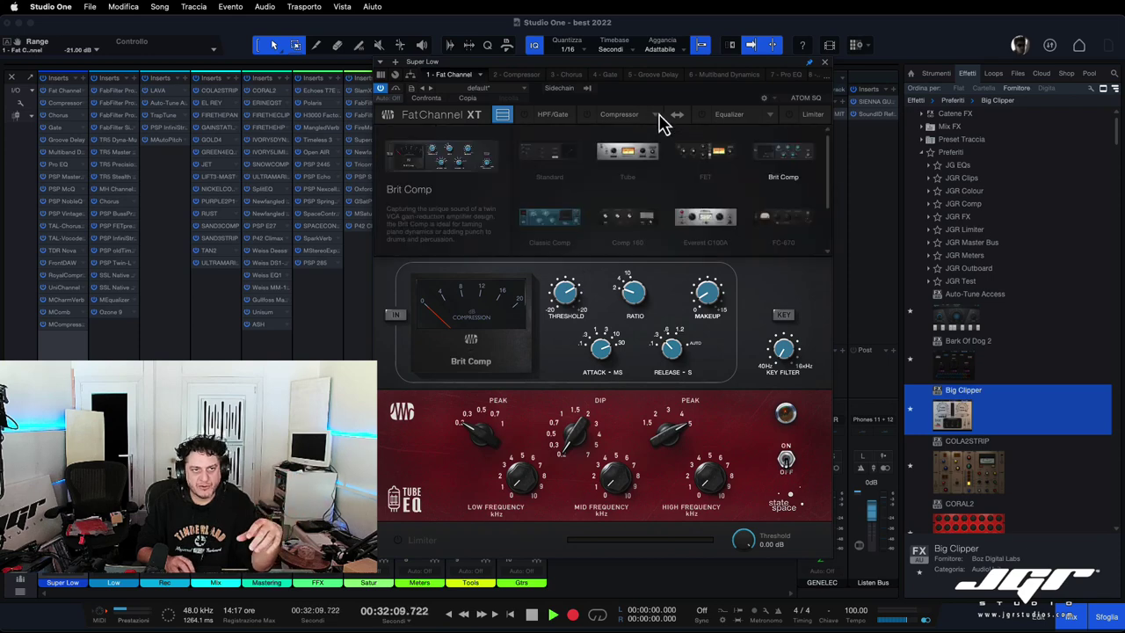
click(655, 158)
click(654, 114)
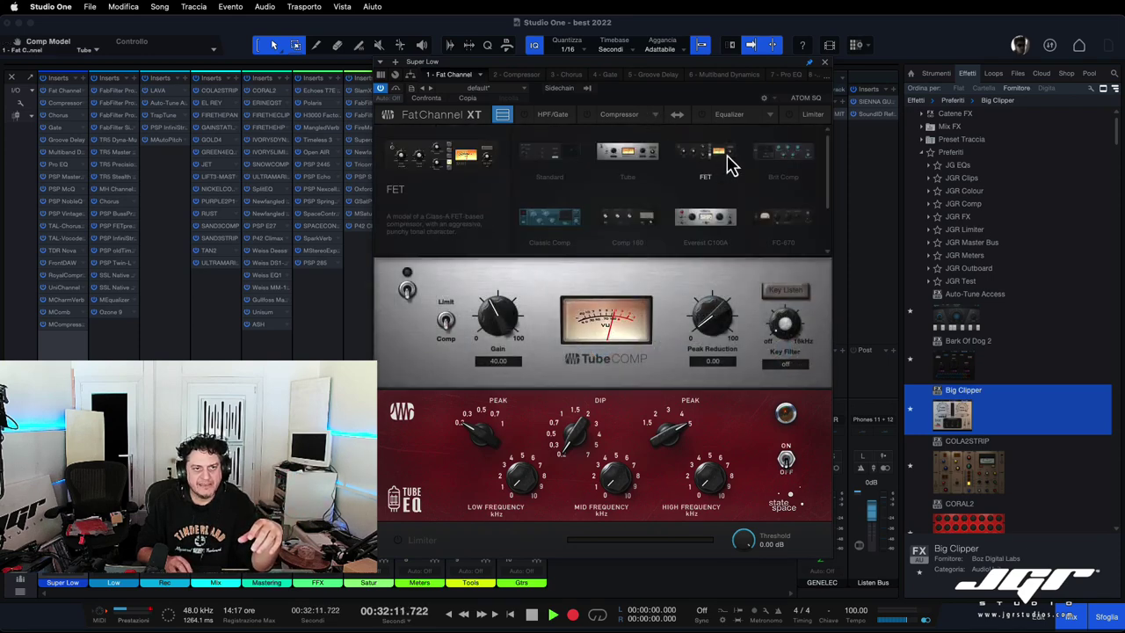
click(725, 154)
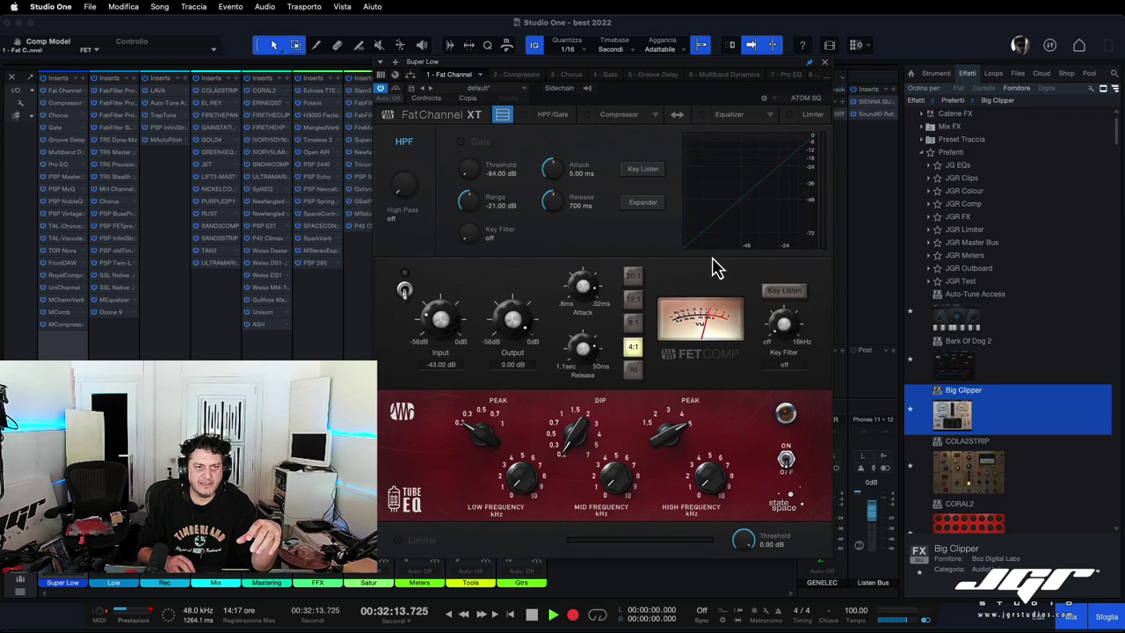
click(770, 115)
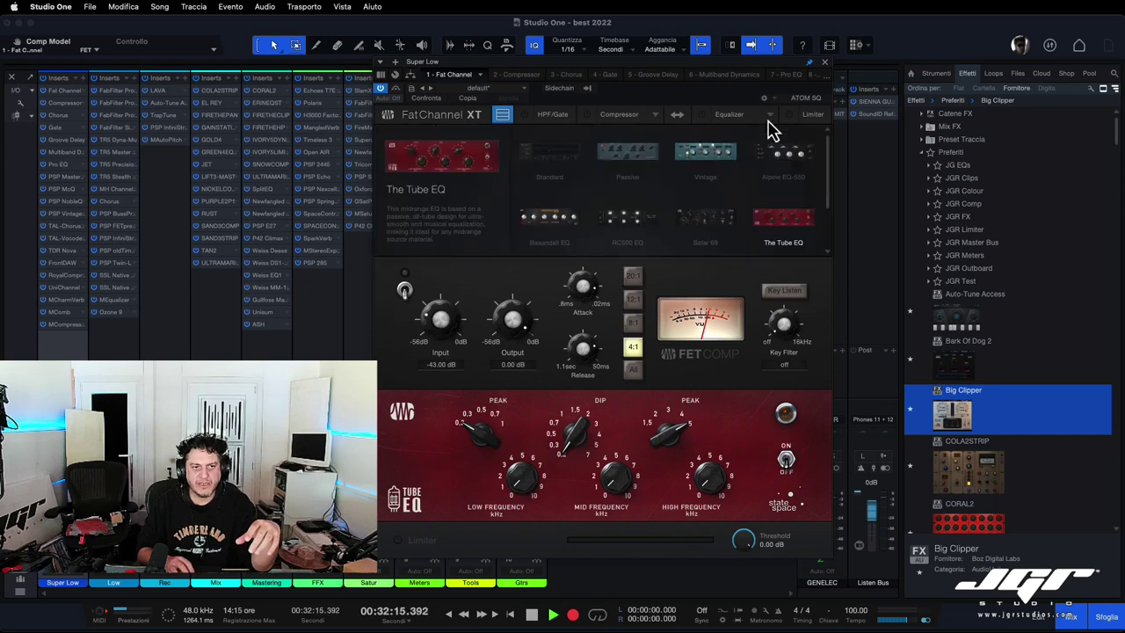
click(569, 222)
Step: Show the Super Low channel's Compressor in place of Fat Channel, review its available sidechain sources, and close it
click(56, 104)
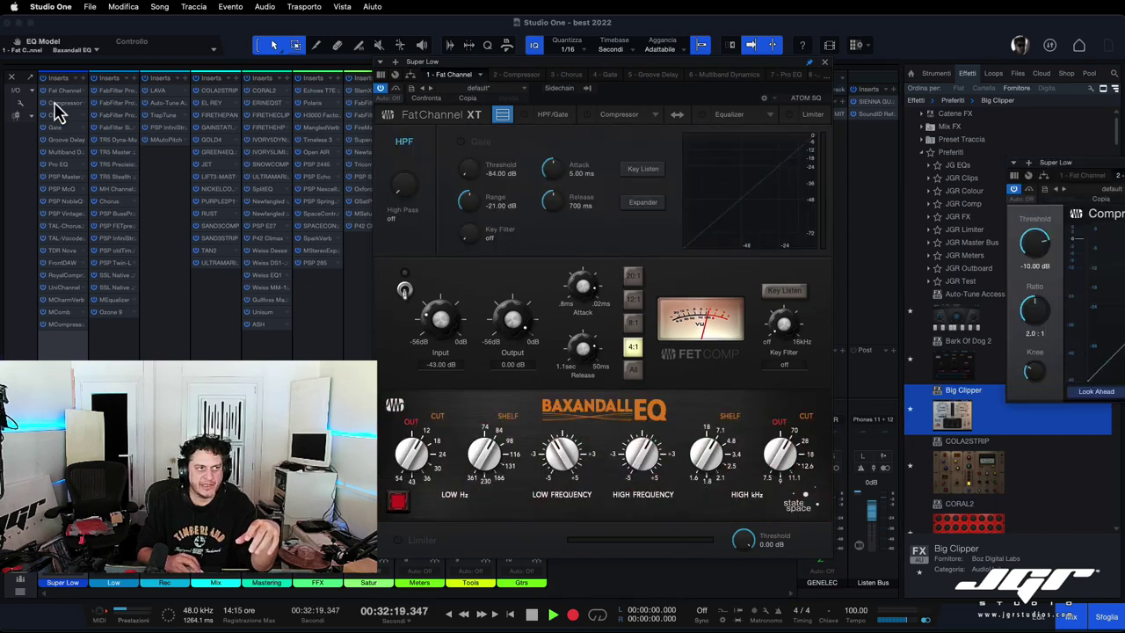
drag(1090, 169, 606, 139)
click(824, 62)
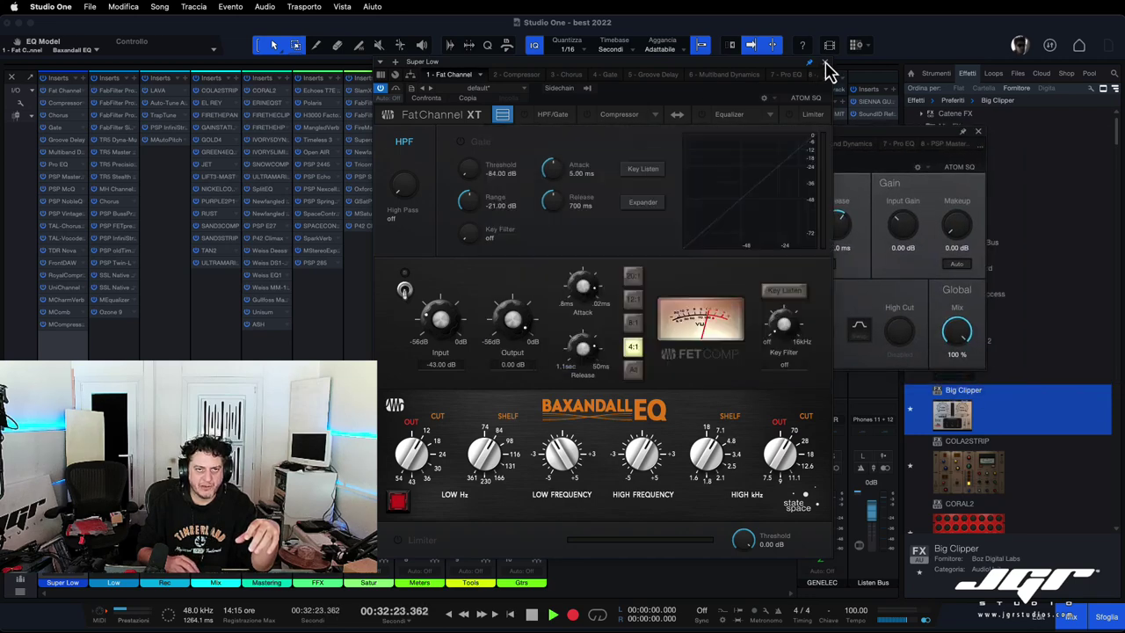
drag(597, 143, 519, 141)
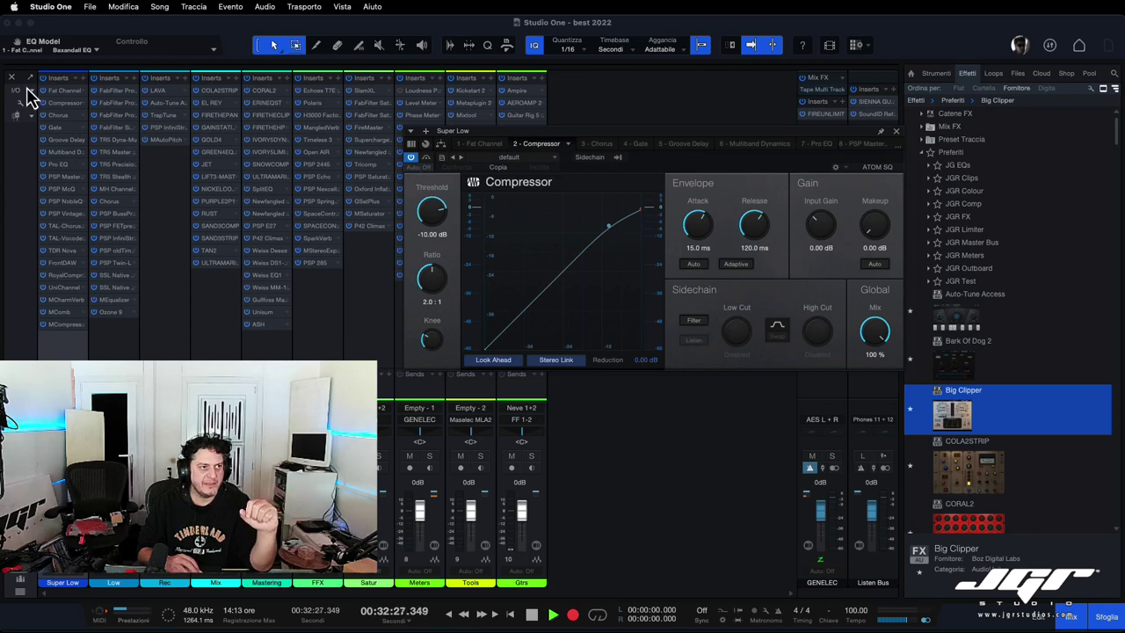
click(619, 158)
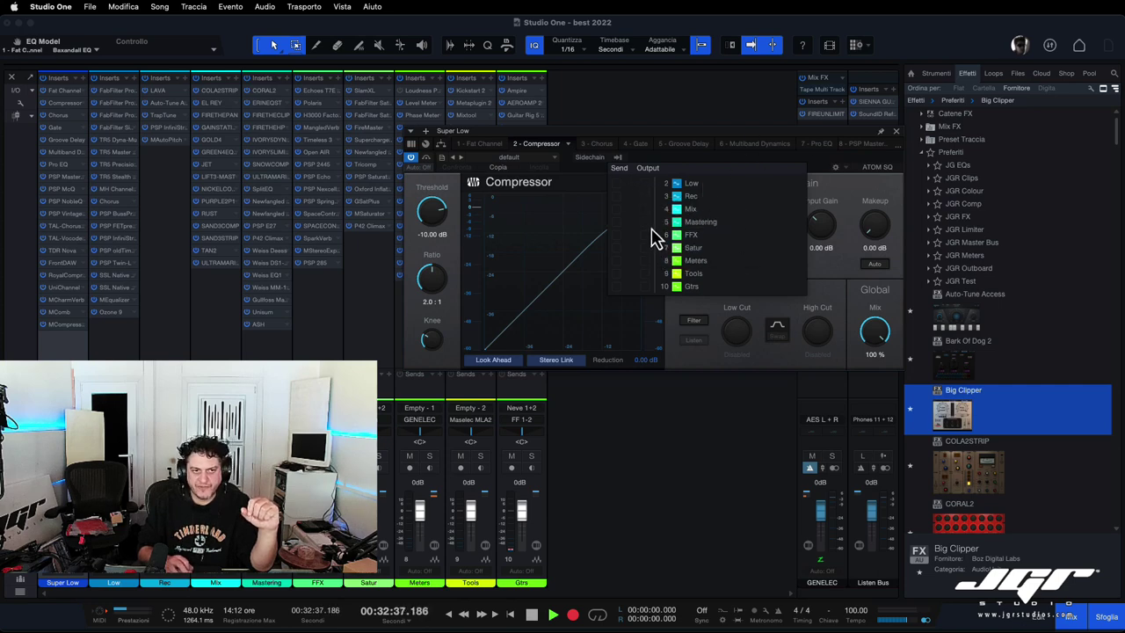
click(813, 146)
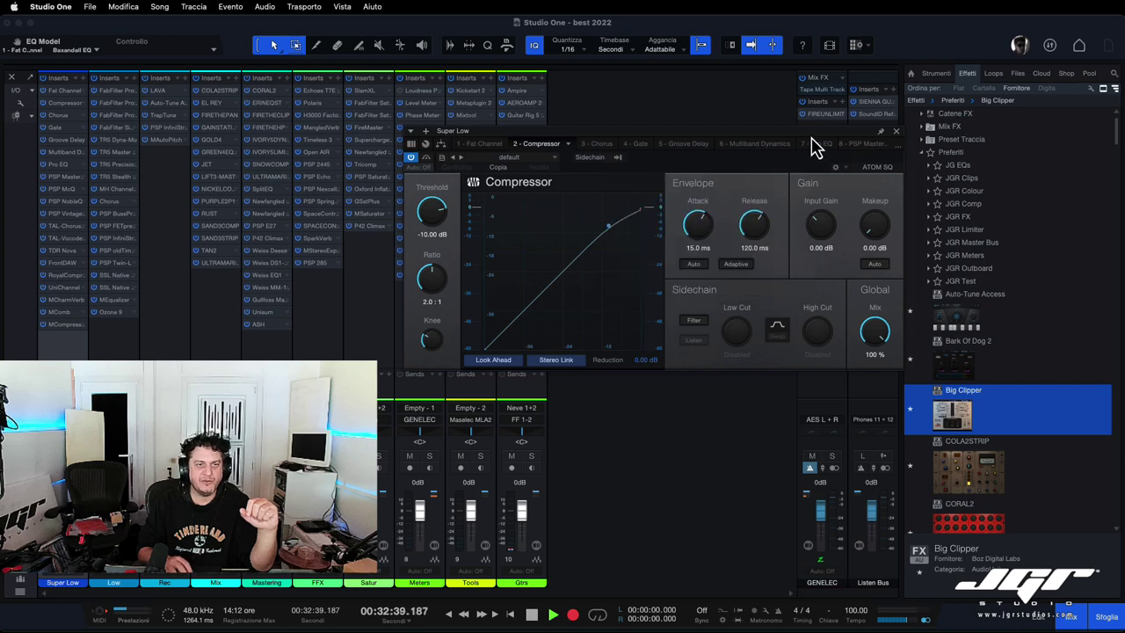
click(894, 131)
Step: Open the Super Low channel's Chorus insert and set its mode to Doubler
click(65, 117)
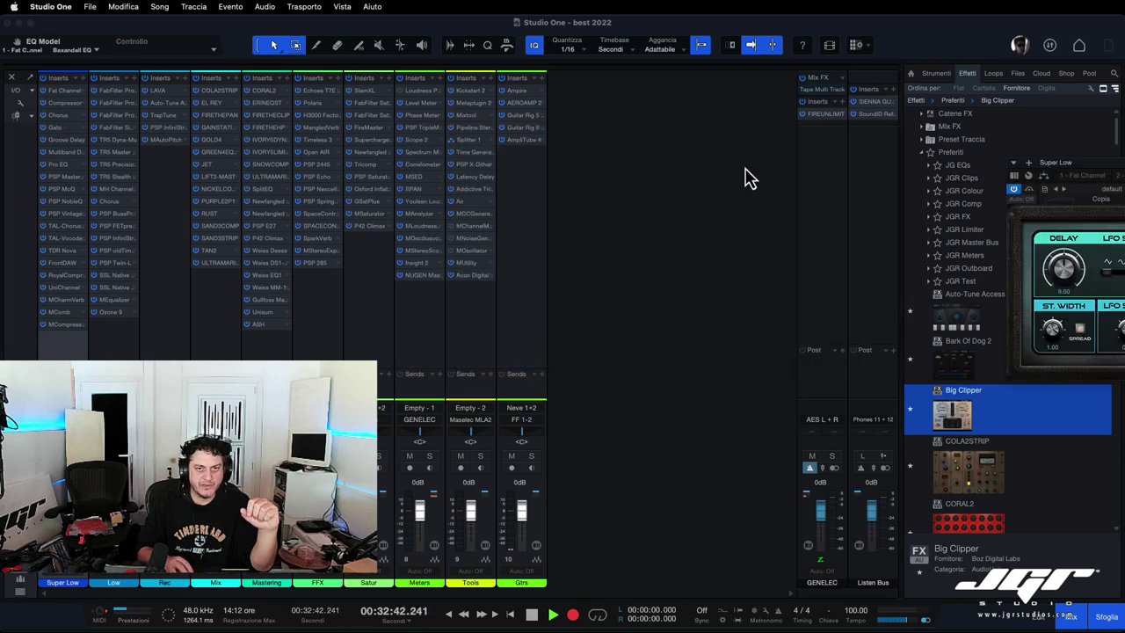
drag(1089, 170, 482, 159)
click(792, 322)
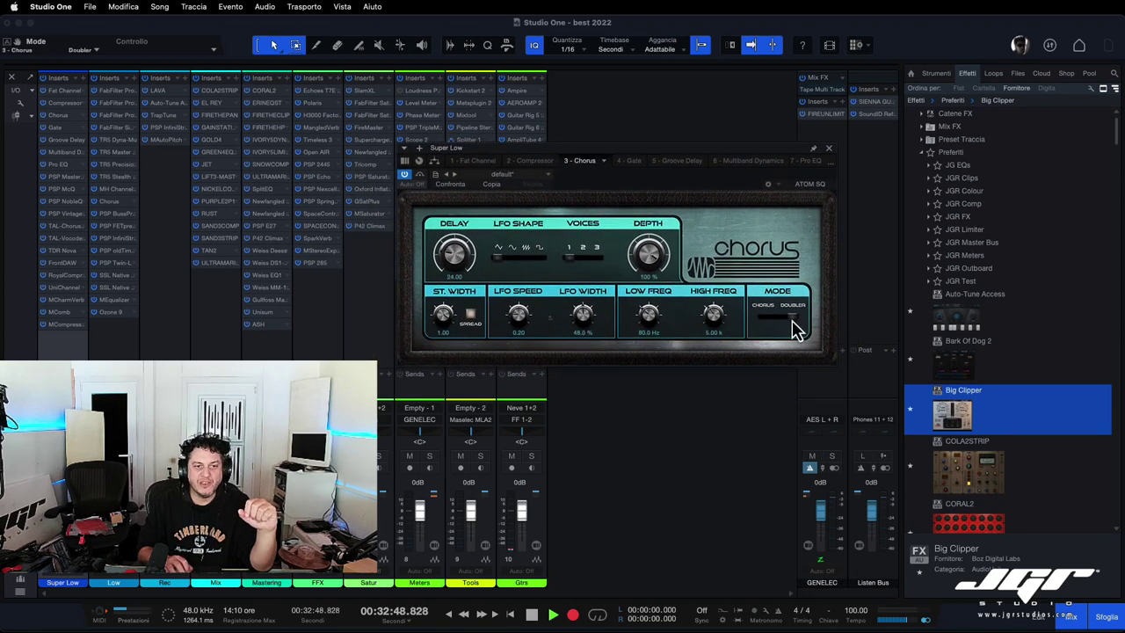
Step: Look at the Gate, then reposition Groove Delay's taps to about 85.4%, 112.4%, 124.6% and Triolet, with levels about 76.7%, 73.3%, 56.7% and 48.3%
click(54, 129)
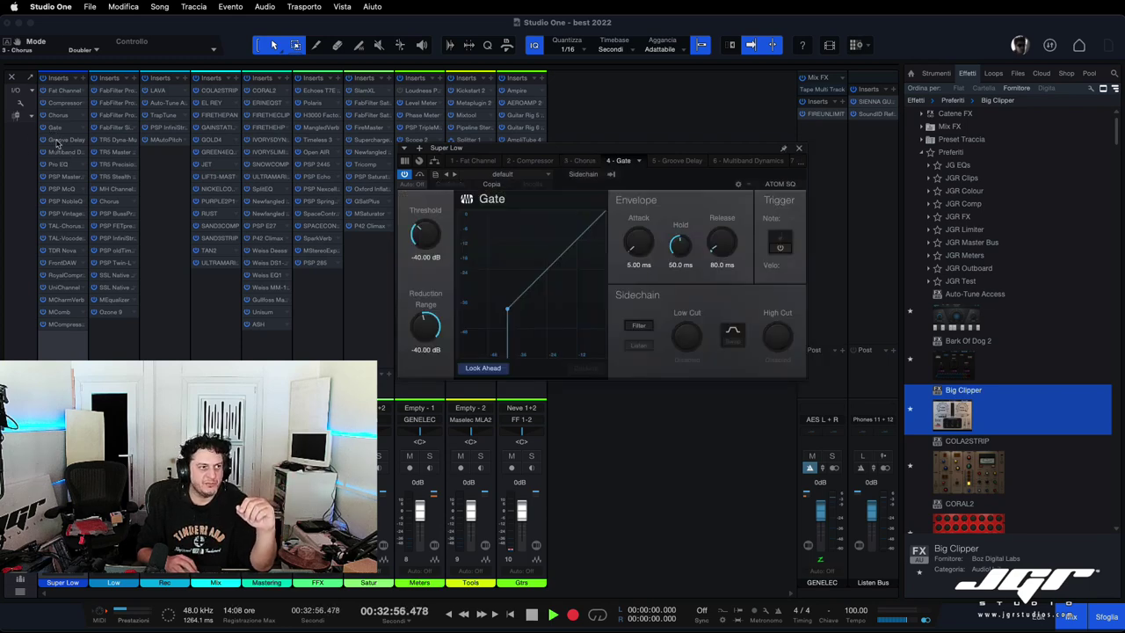
click(58, 140)
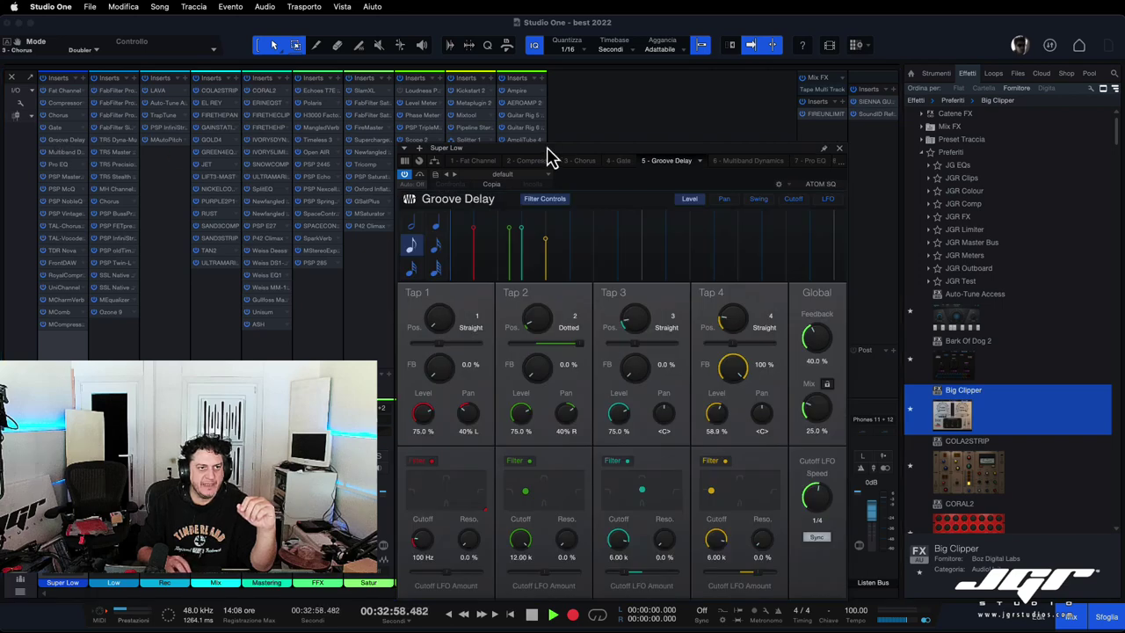
drag(552, 157, 530, 102)
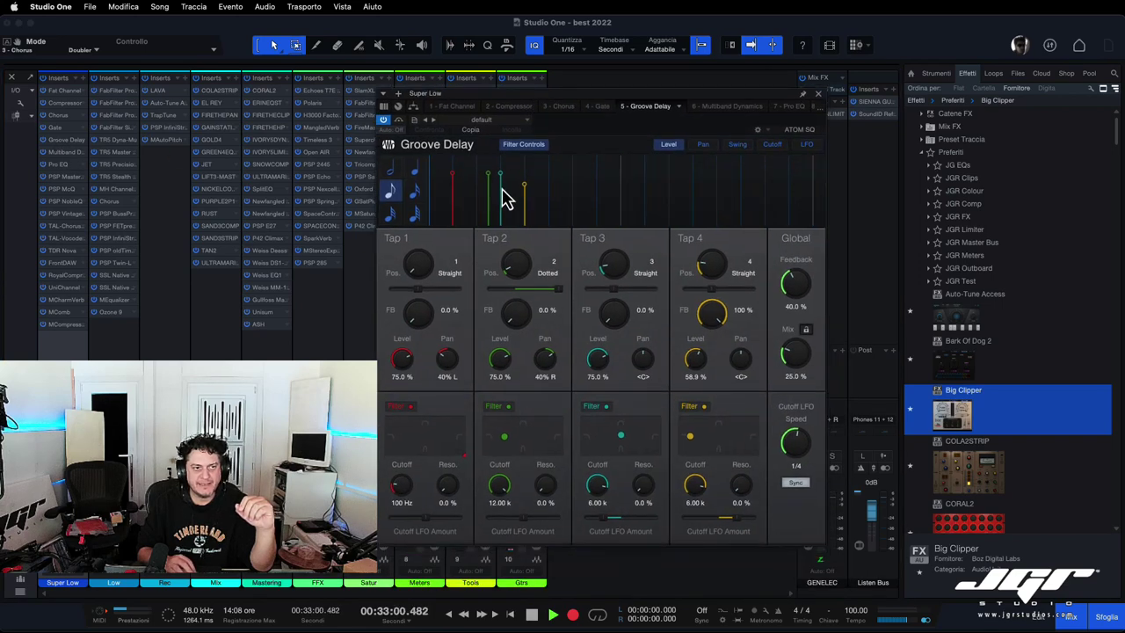
drag(500, 174, 564, 190)
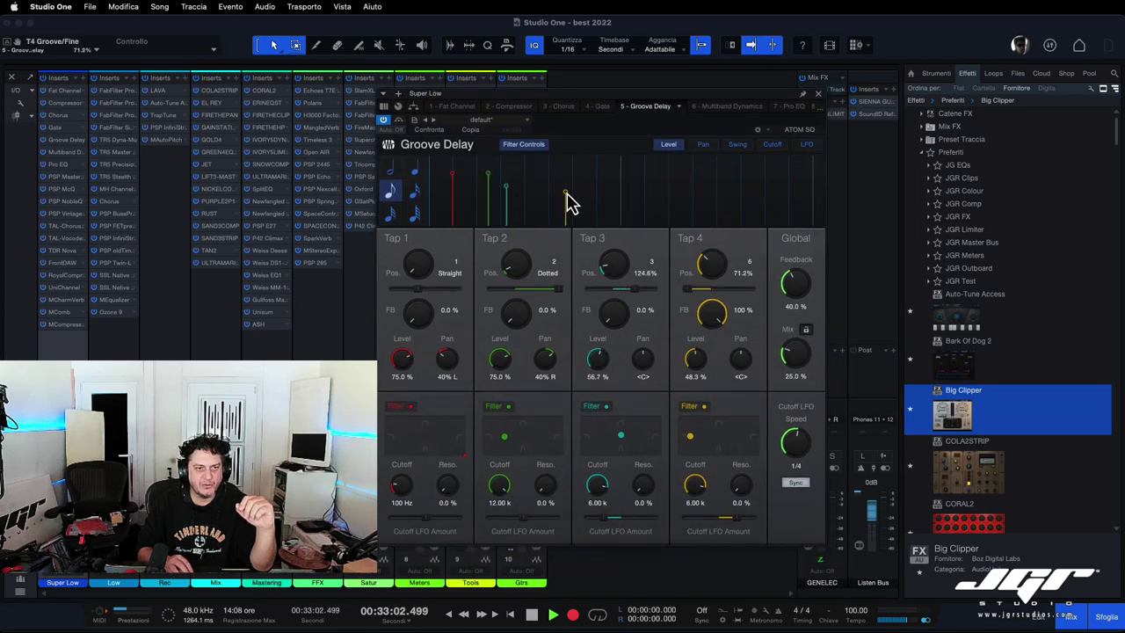
drag(489, 180, 444, 172)
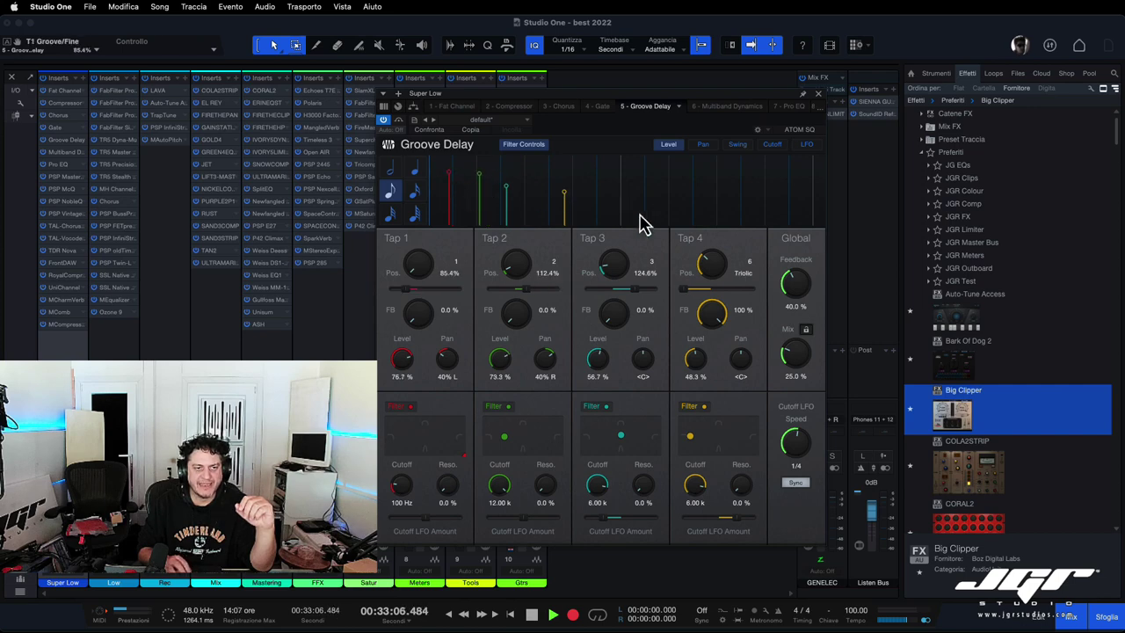
Step: In Multiband Dynamics, set the low band to about -10.18 dB gain at 1:1.0 ratio and adjust the low-mid band's output level
click(60, 154)
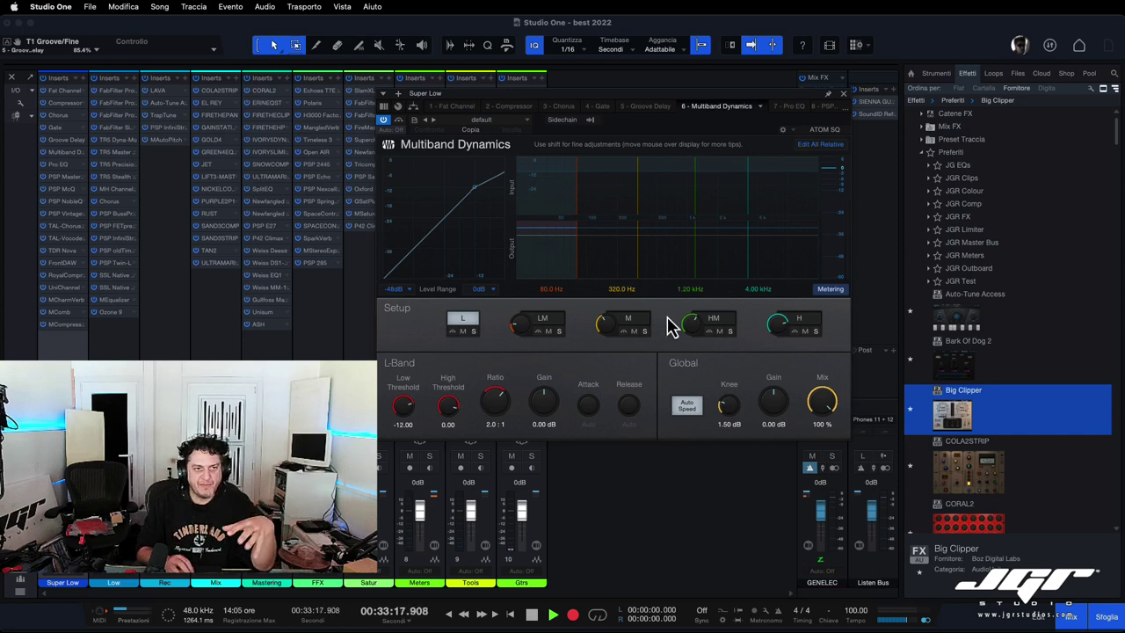
click(783, 220)
click(557, 229)
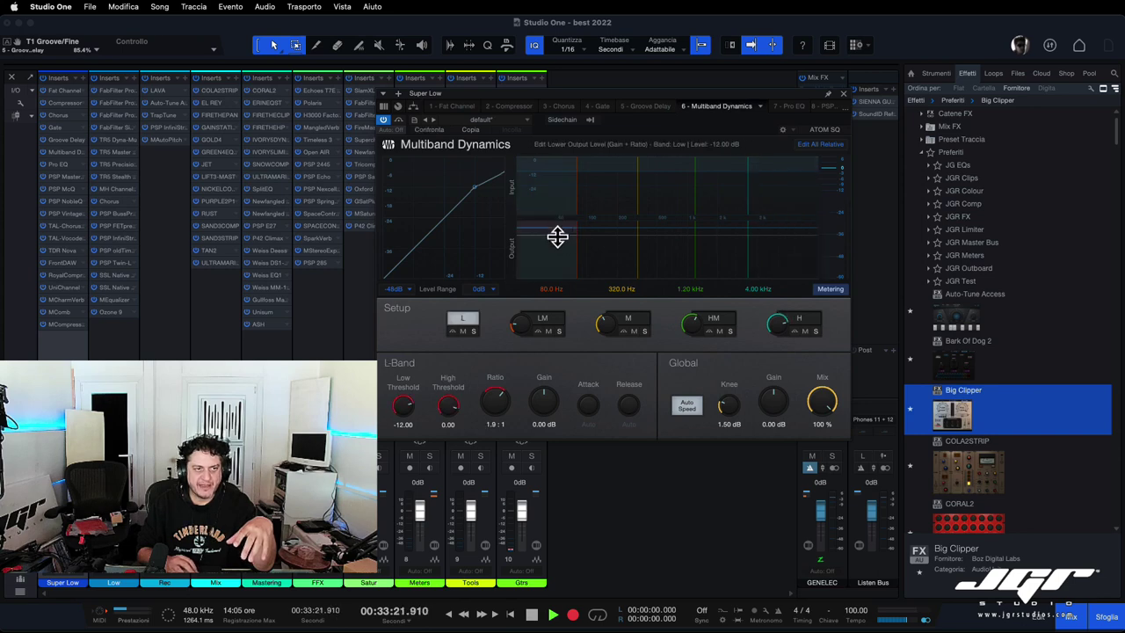
mouse_move(557, 237)
mouse_down()
mouse_move(560, 260)
mouse_move(557, 231)
mouse_up()
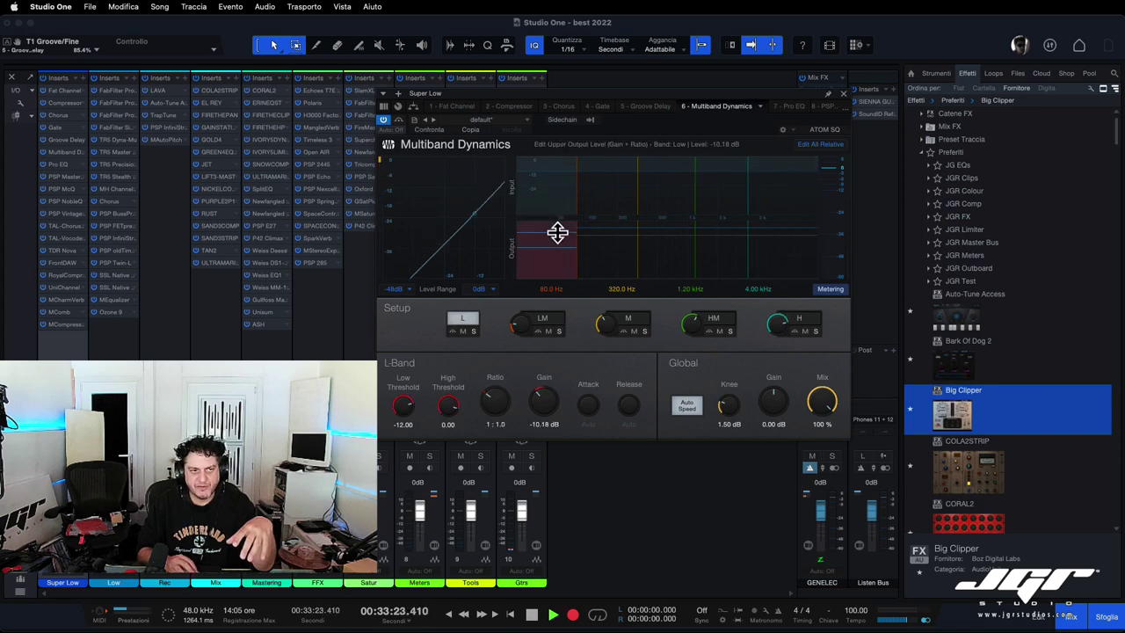
click(604, 229)
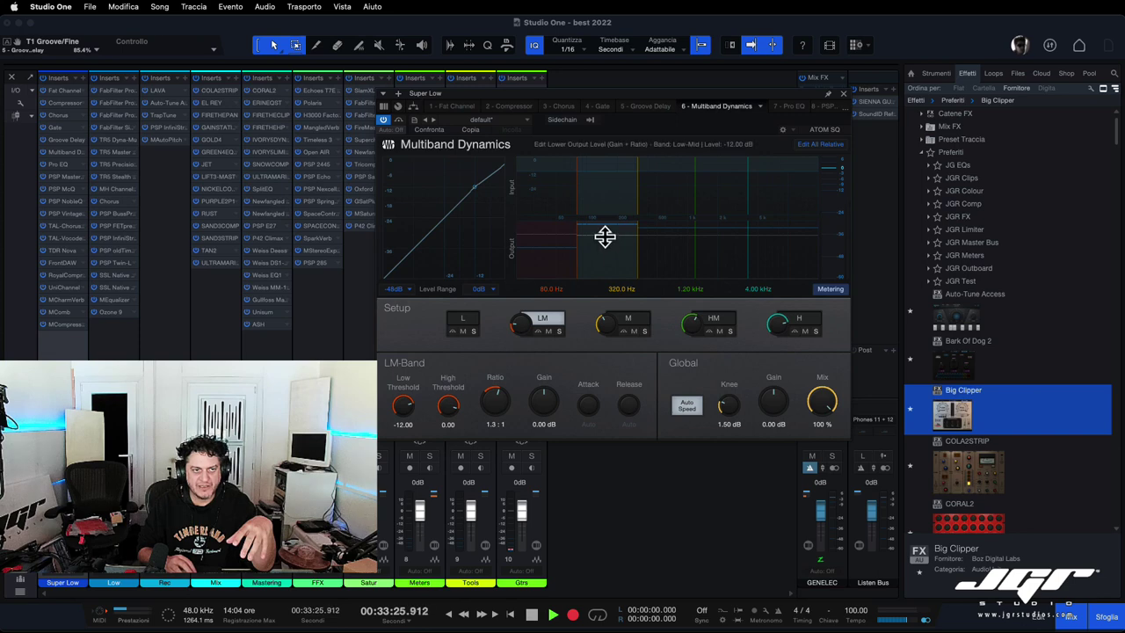
drag(605, 237, 611, 253)
Step: Examine the Super Low channel's Pro EQ, PSP MasterComp, TAL-Chorus-LX and TAL-Vocoder-2 plug-ins one after another
click(61, 166)
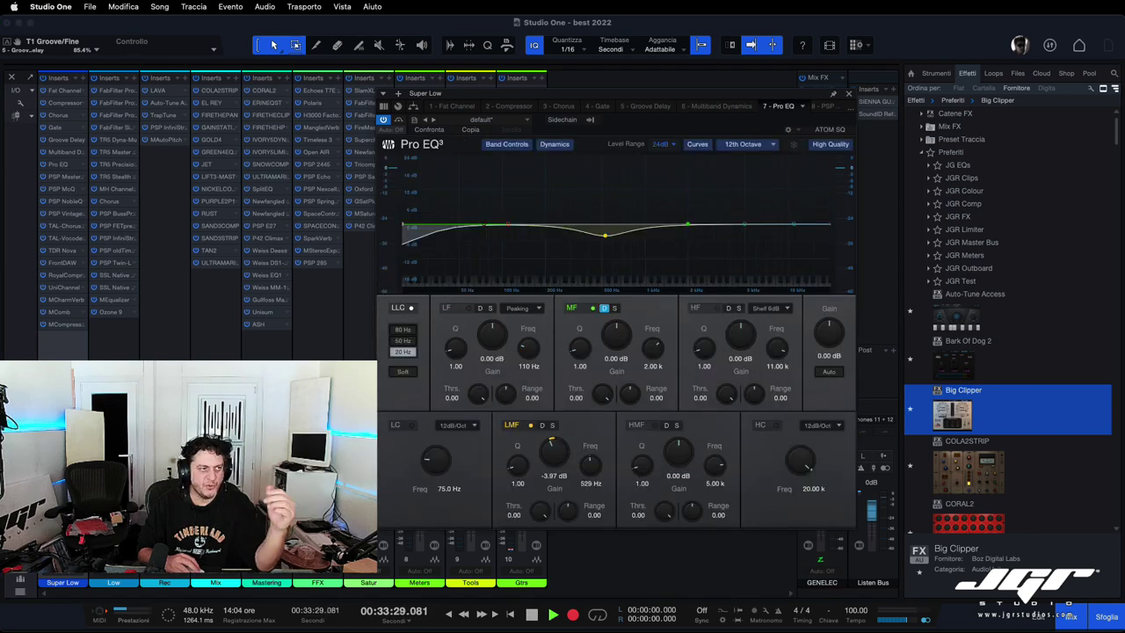
click(63, 177)
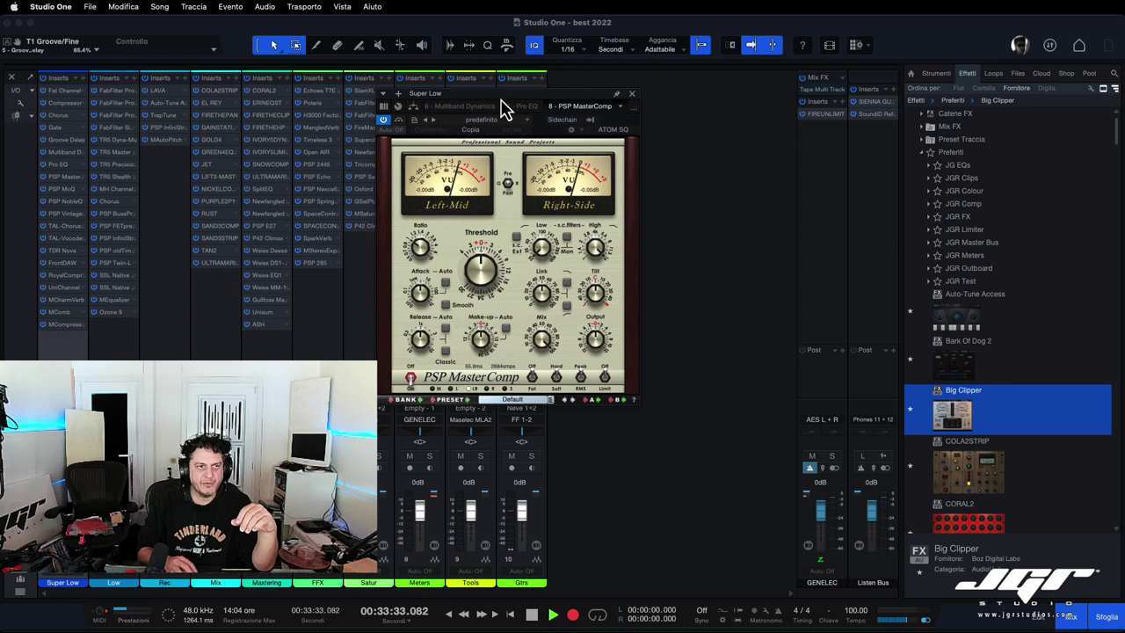
drag(505, 105, 679, 130)
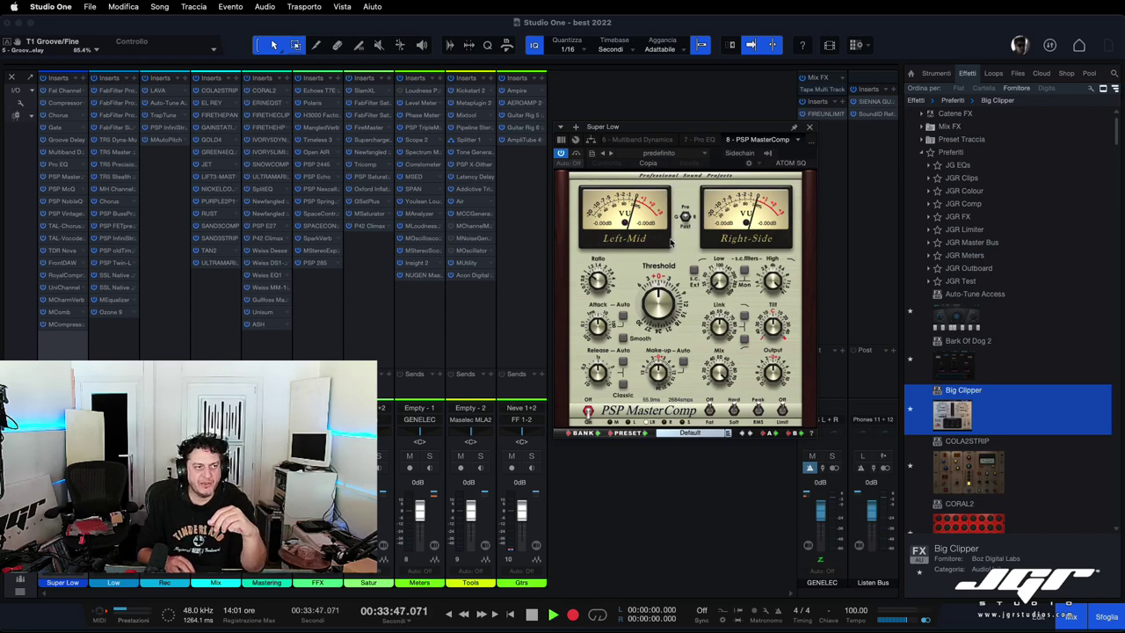
click(62, 226)
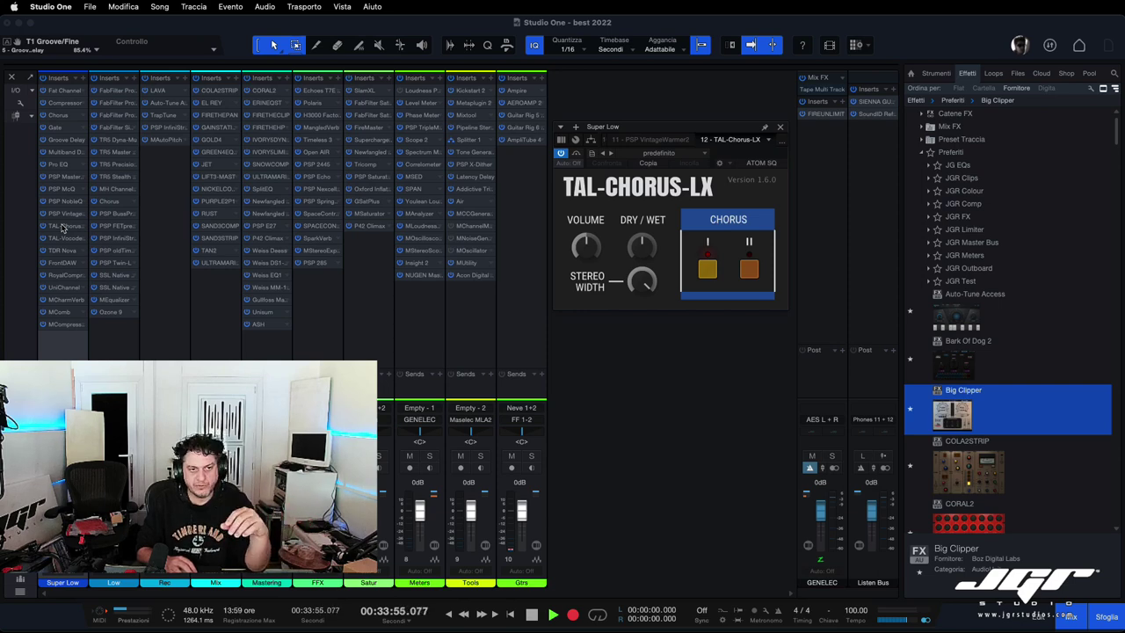
click(61, 238)
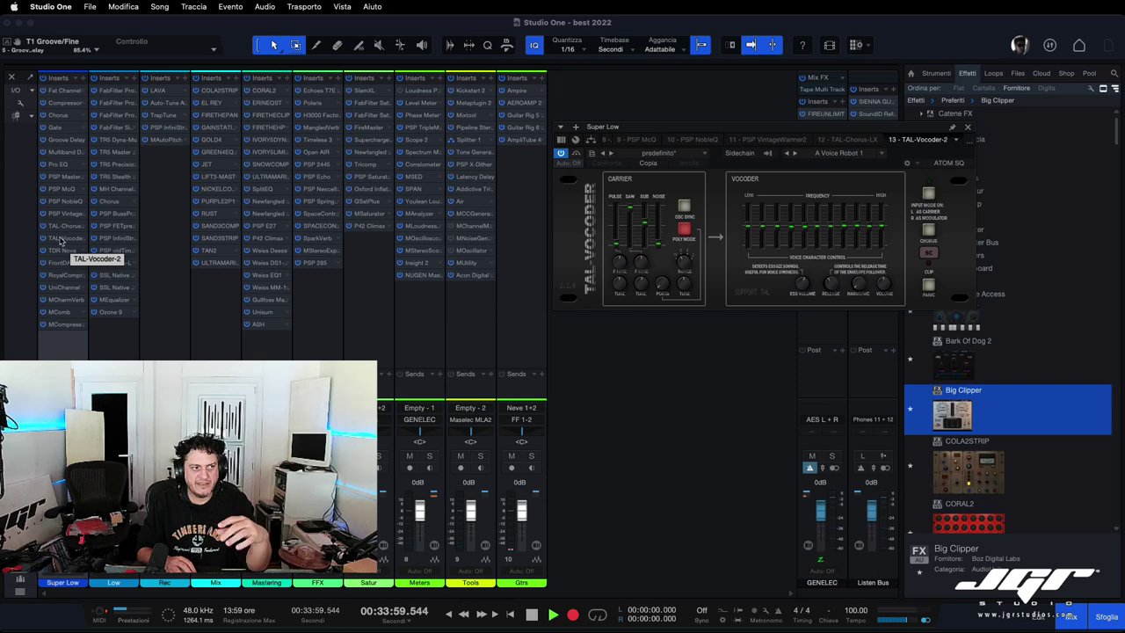
Step: Shape TDR Nova's curve: band I about 2.1 dB at 64 Hz, II -1.4 dB at 395 Hz, III raised slightly, IV 2.3 dB at 9.4 kHz
click(61, 252)
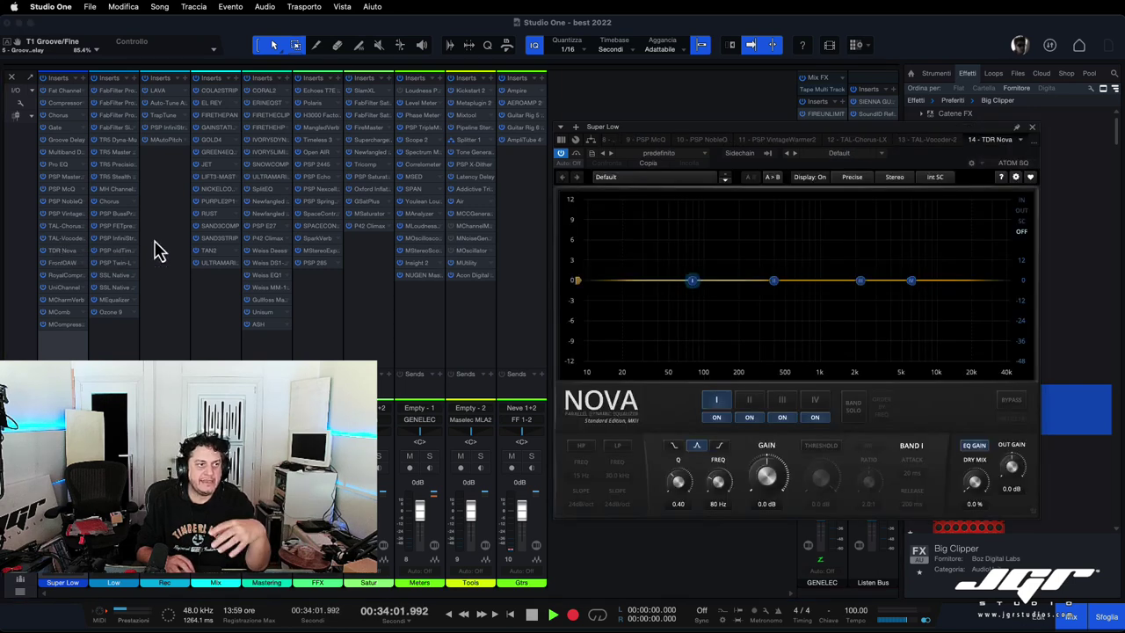
drag(715, 138, 582, 125)
drag(557, 272, 546, 257)
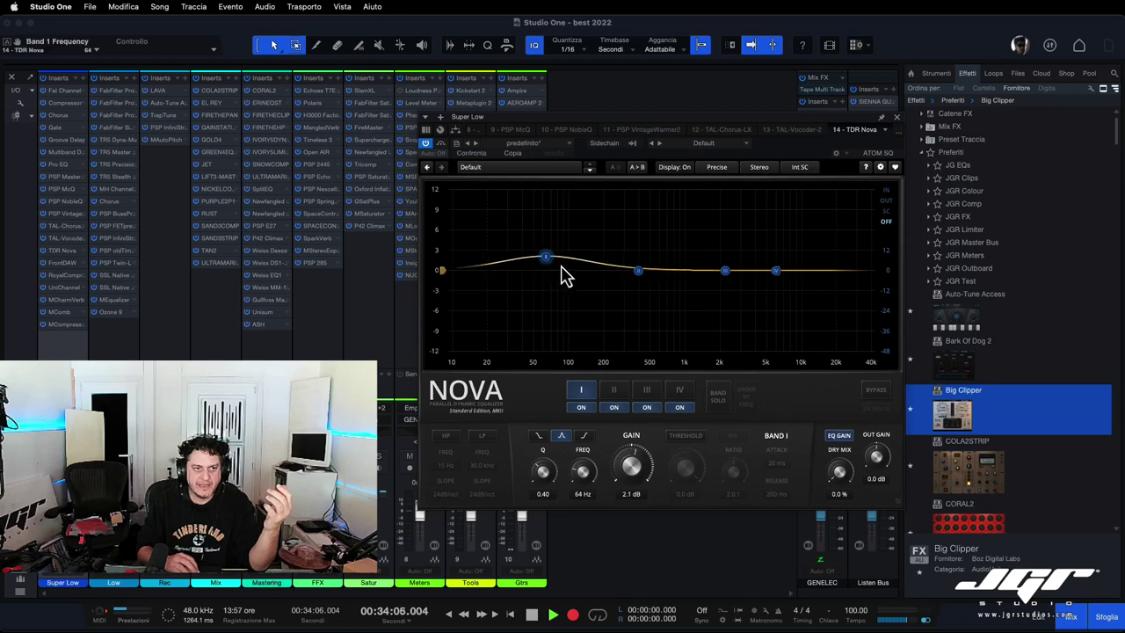
mouse_move(638, 273)
mouse_down()
mouse_move(641, 293)
mouse_move(637, 284)
mouse_up()
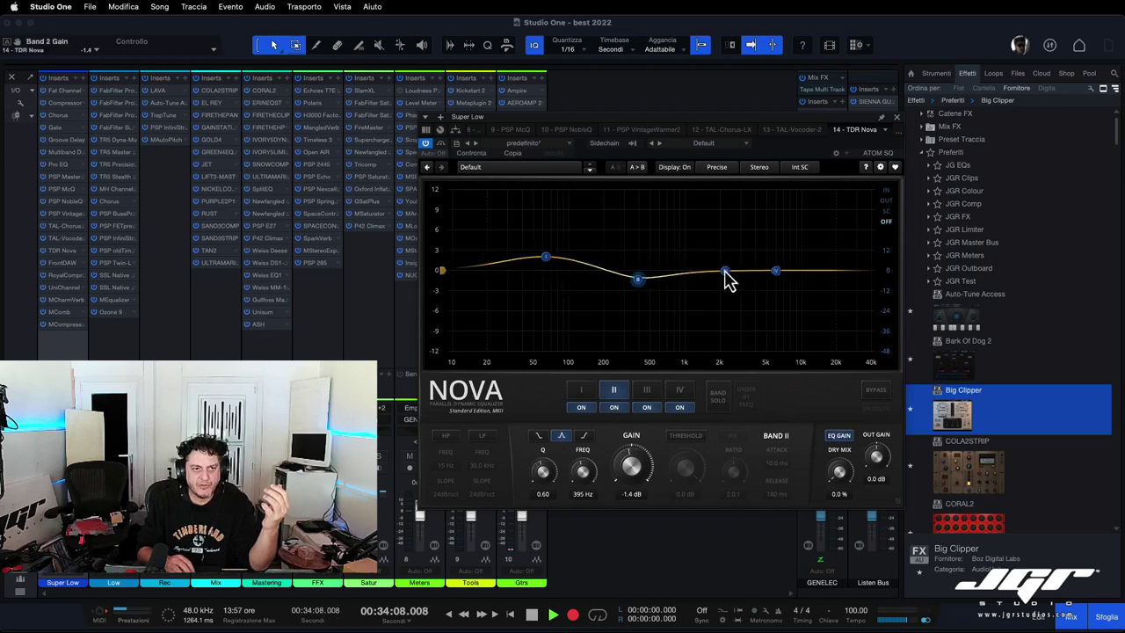
drag(725, 270, 798, 257)
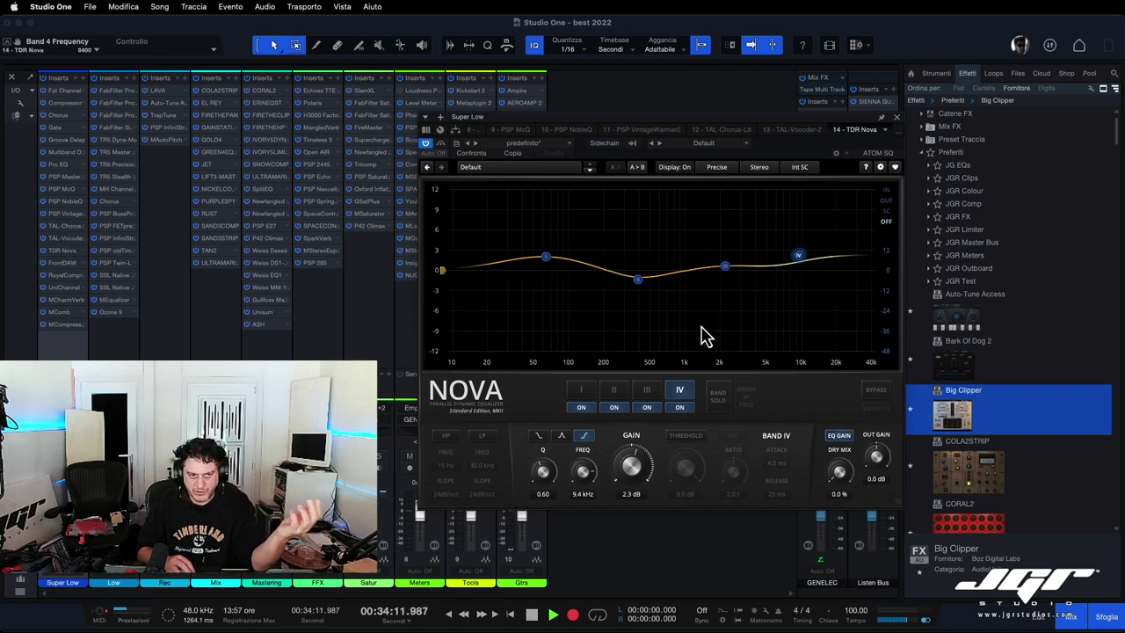
Step: Enable dynamic processing on TDR Nova's band IV with a threshold of about -2.5 dB and a Q of 0.61
click(686, 435)
mouse_move(684, 467)
mouse_down()
mouse_move(687, 478)
mouse_move(689, 467)
mouse_up()
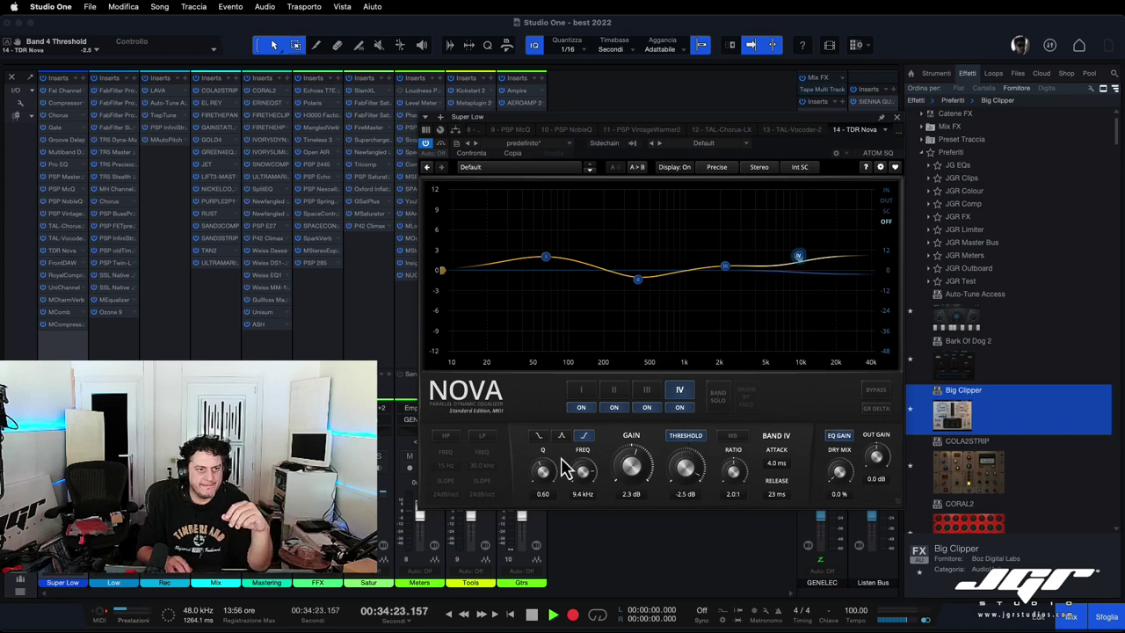
click(547, 480)
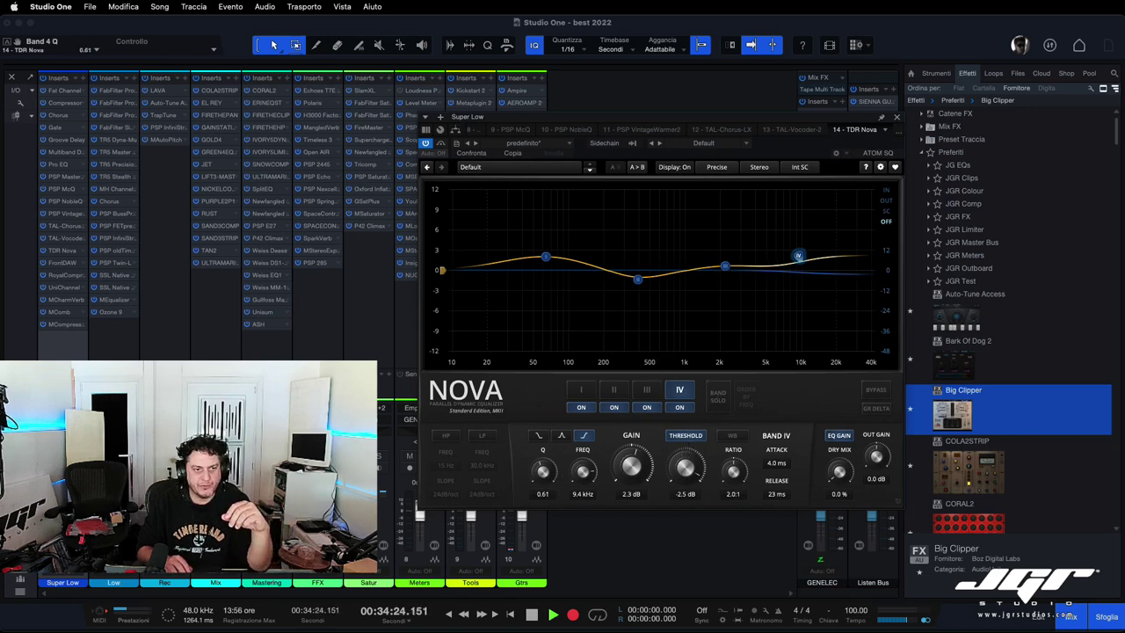
Step: Lower the Q of TDR Nova's band IV to 0.47 and bring up the RoyalCompressor for viewing
click(539, 436)
drag(543, 474, 545, 486)
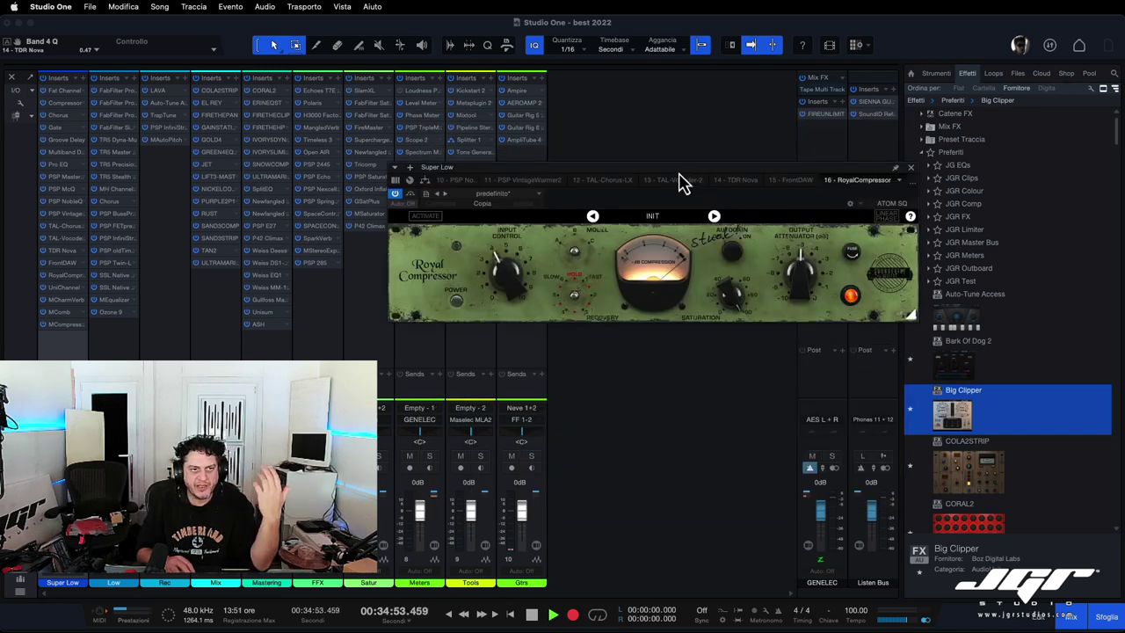
drag(677, 181, 545, 189)
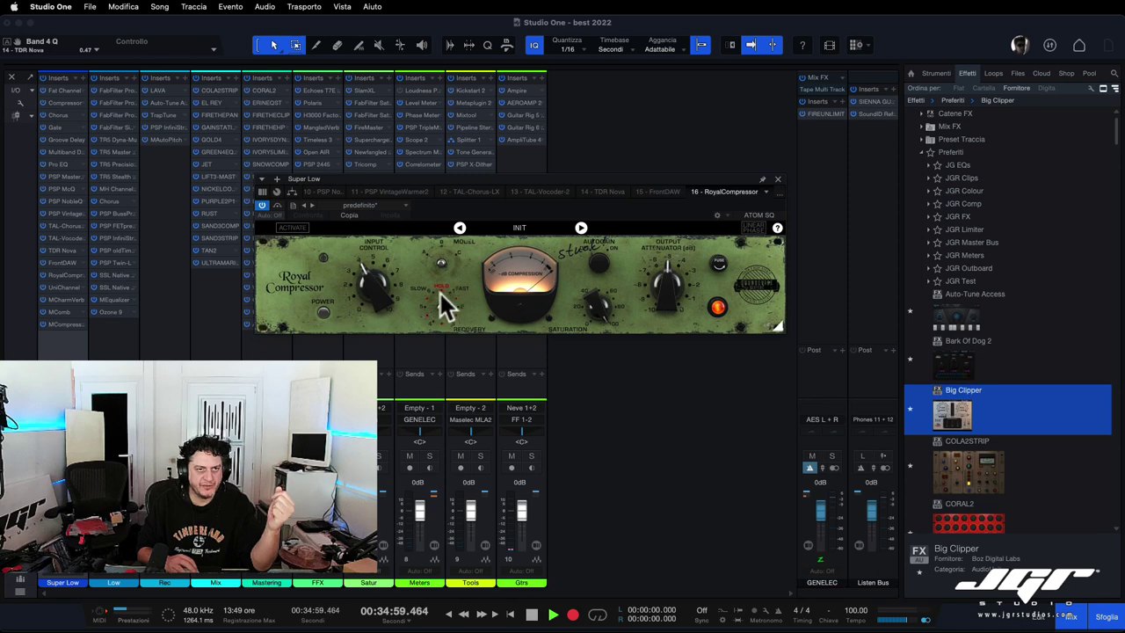
Step: Open the Super Low channel's UniChannel plug-in, enlarge its interface and reposition it so all sections fit
click(60, 287)
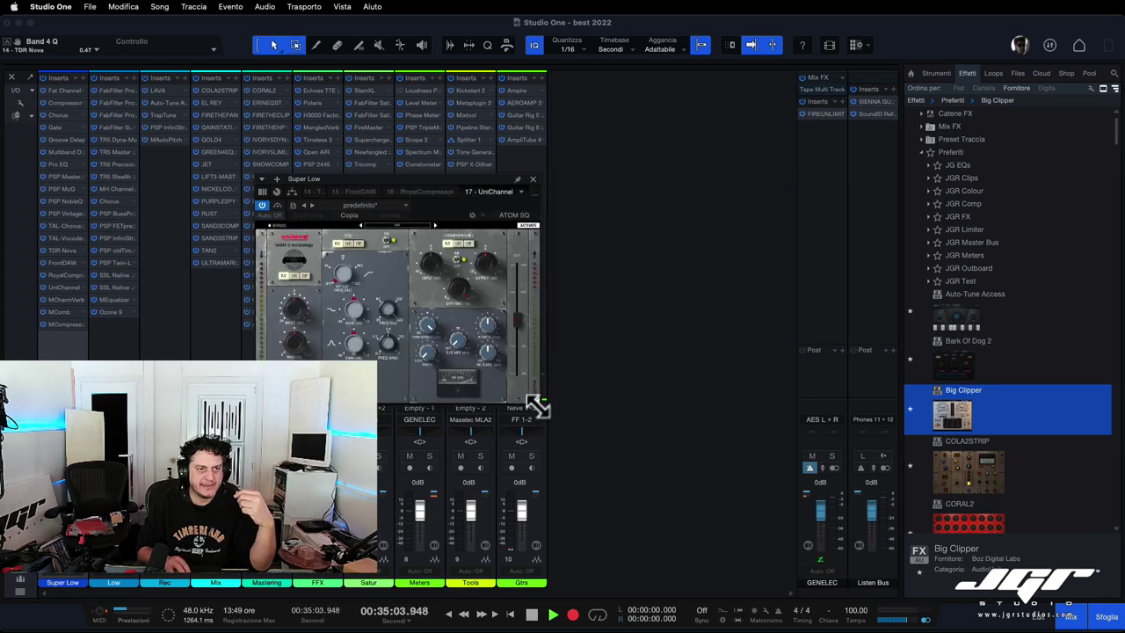
drag(534, 402, 545, 413)
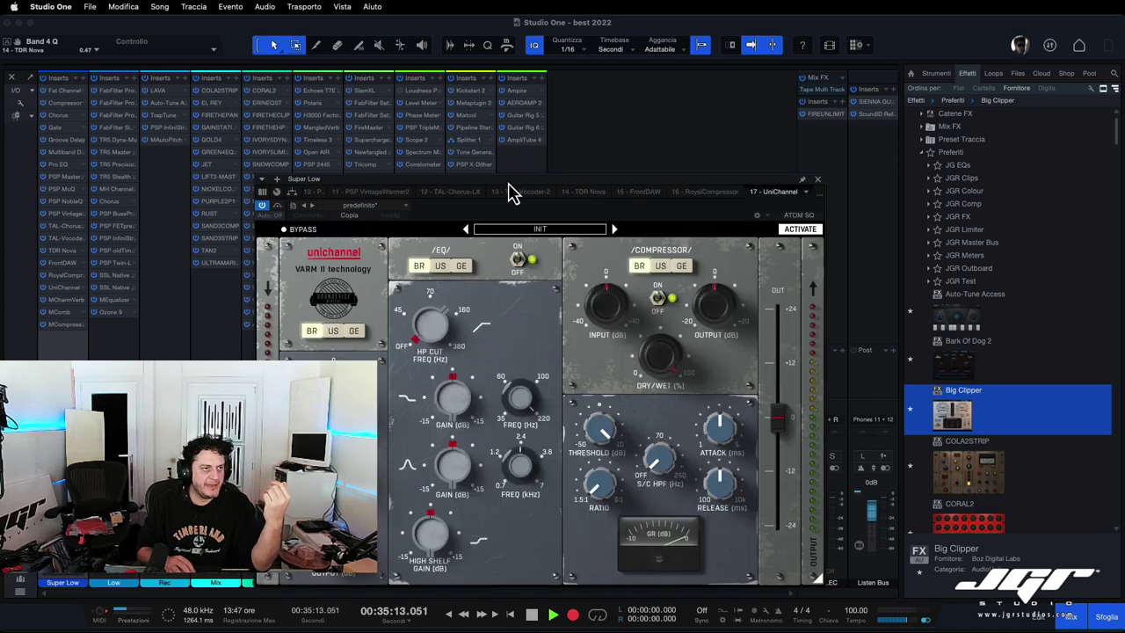
drag(509, 191, 515, 138)
key(super+Tab)
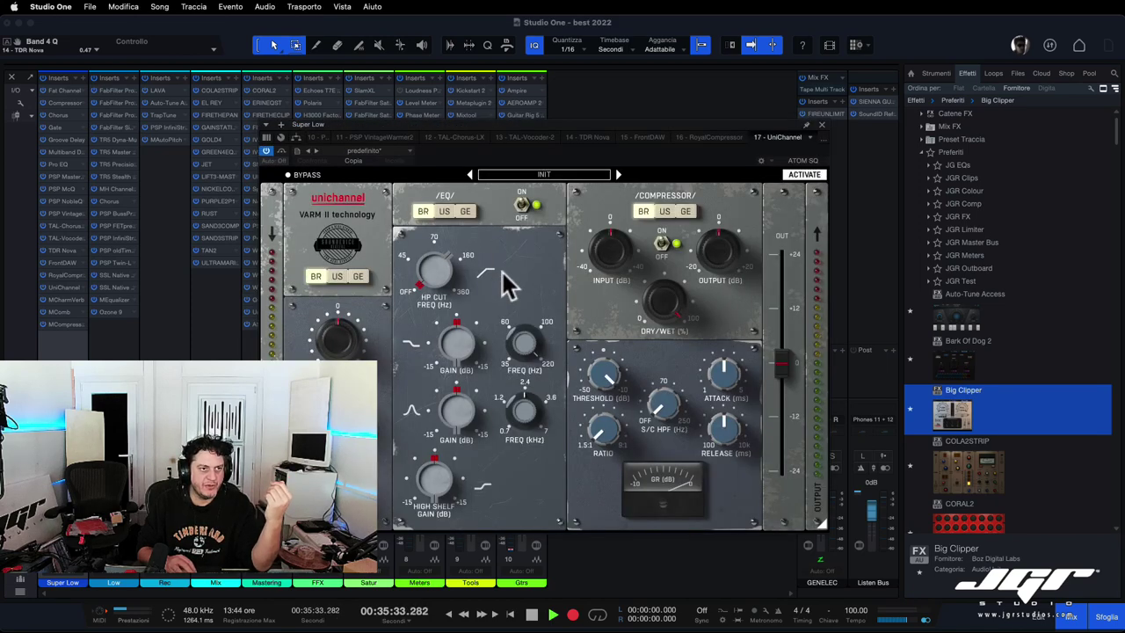
Step: Try UniChannel's US and GE EQ models, return to BR and set the preamp input to about 1.06 dB
click(444, 211)
click(466, 216)
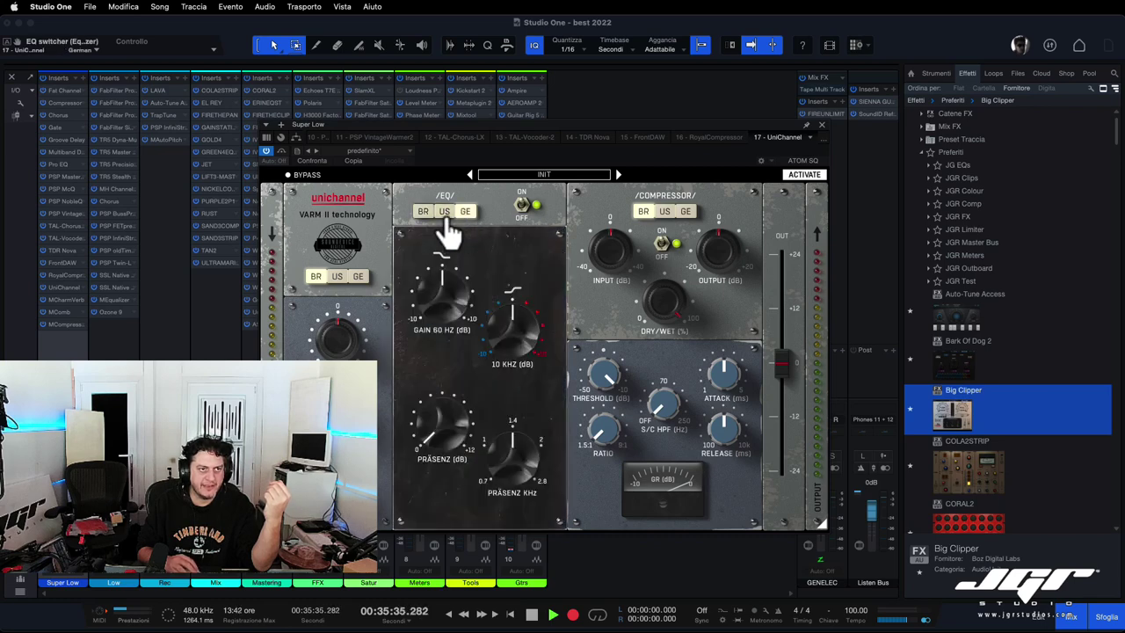
click(442, 215)
click(467, 214)
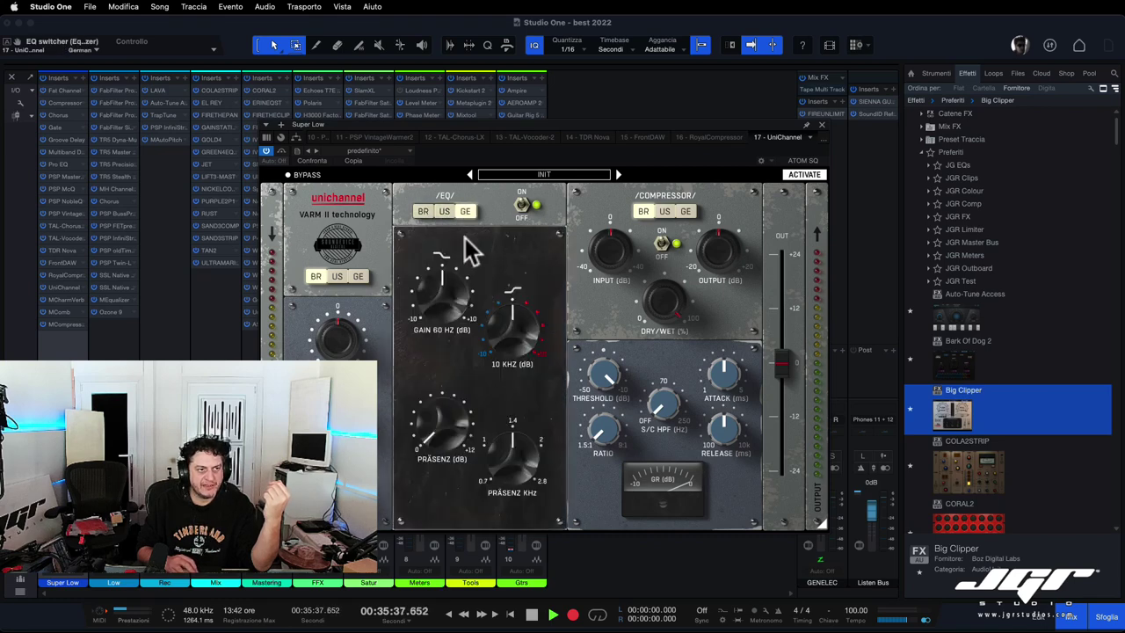
click(422, 213)
drag(361, 332, 360, 325)
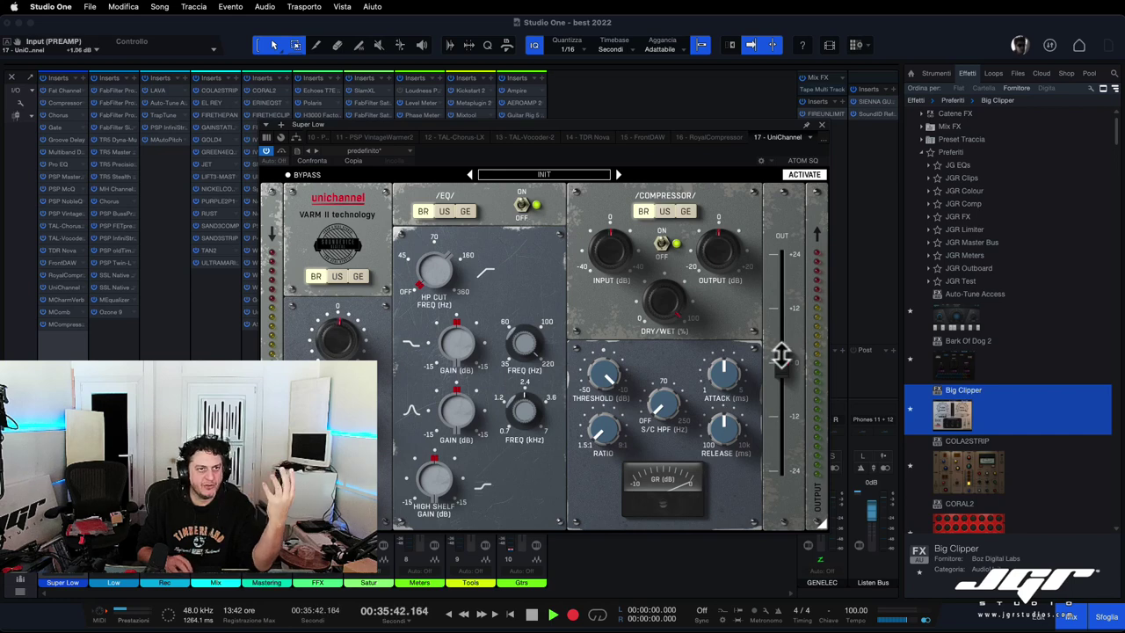
Step: Compare the US and GE models of UniChannel's compressor section and return to BR
click(665, 214)
click(686, 214)
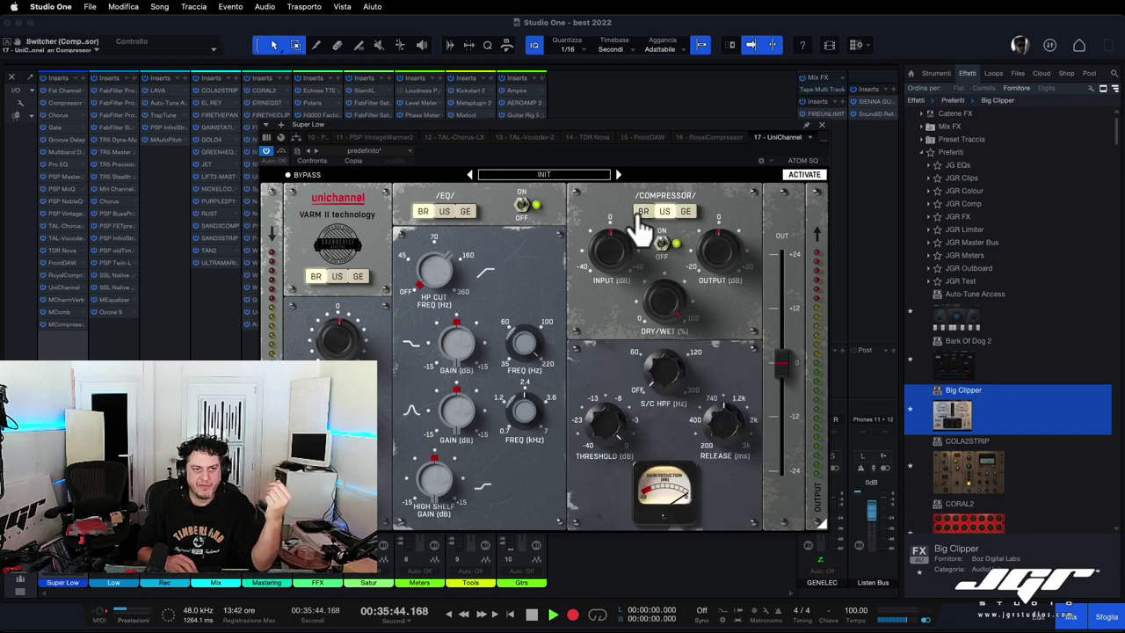
click(644, 214)
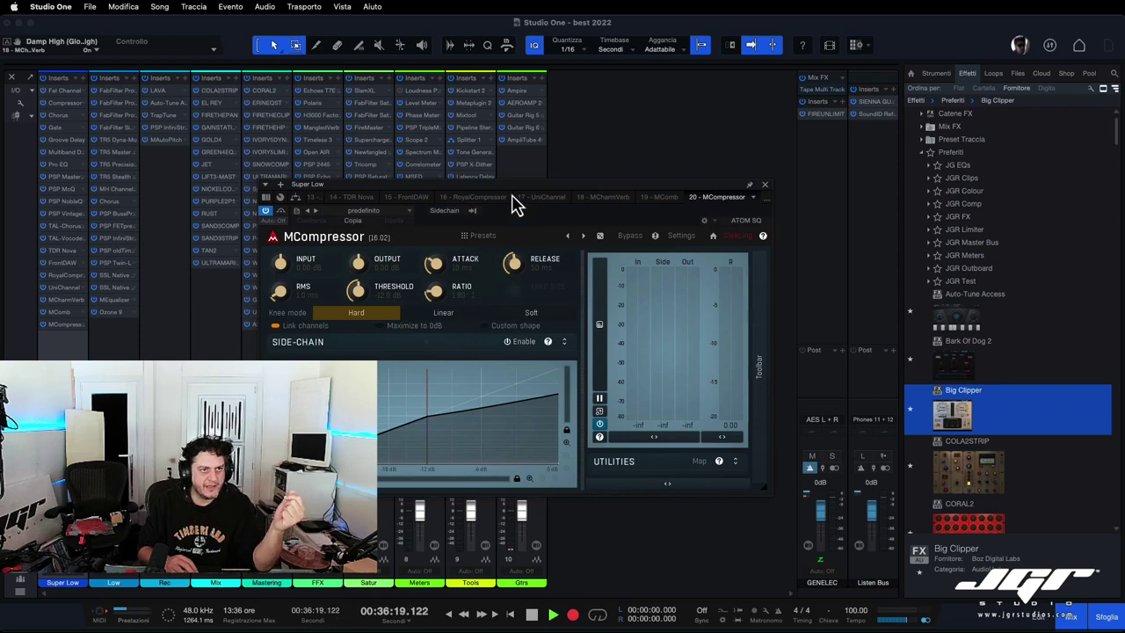
Step: Set the threshold of the Super Low channel's MCompressor to about -12.6 dB and close the plug-in
drag(510, 196, 522, 165)
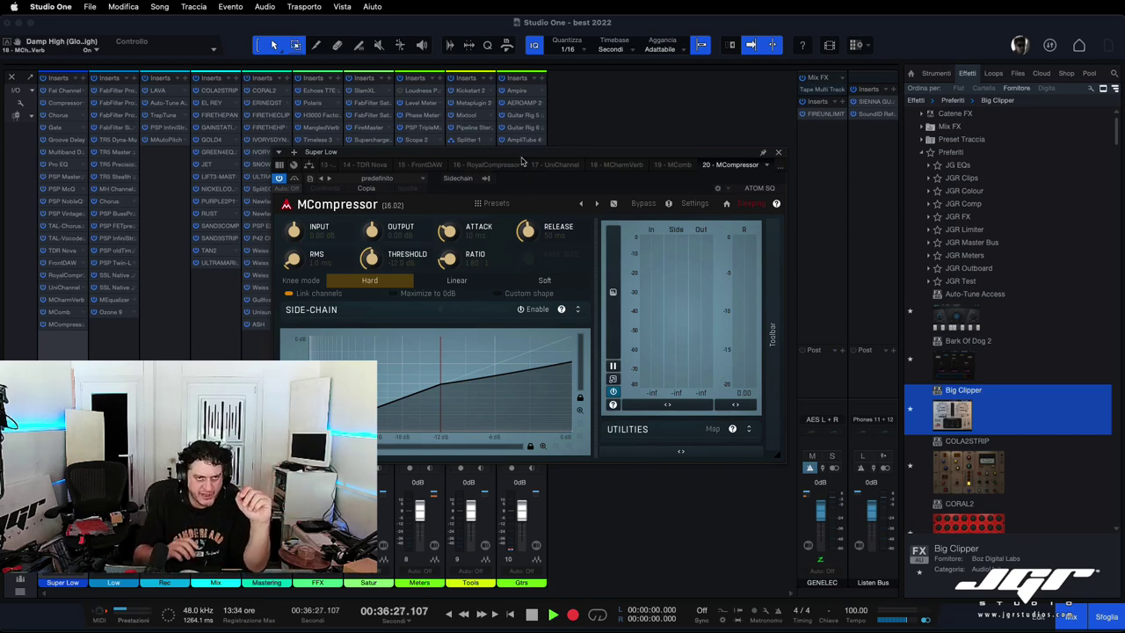
drag(521, 161, 503, 160)
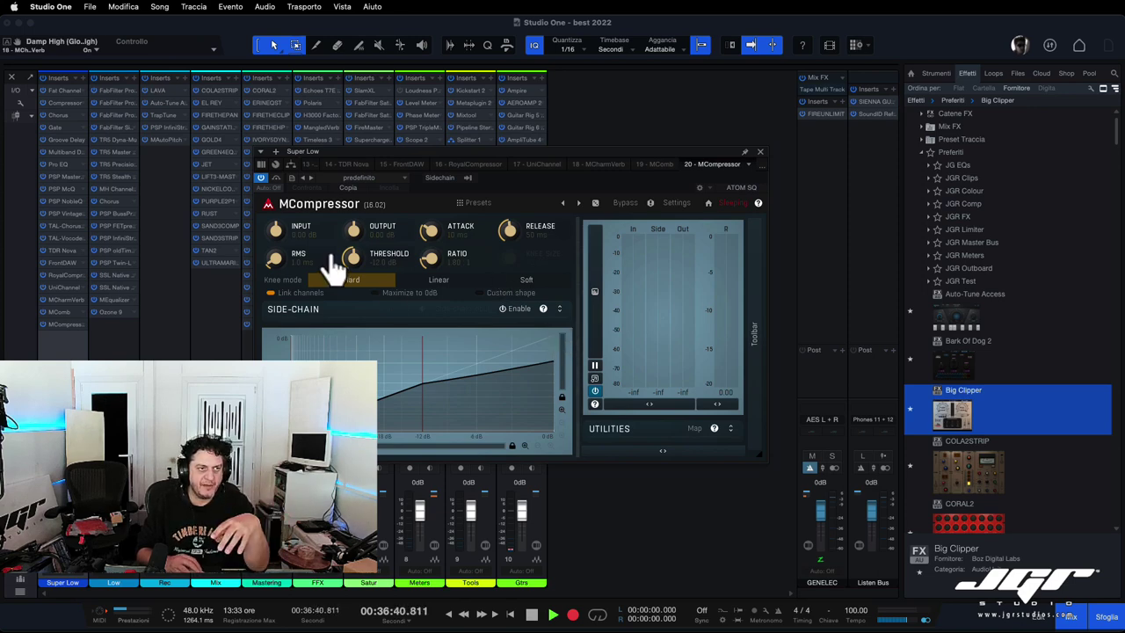
mouse_move(351, 255)
mouse_down()
mouse_move(351, 281)
mouse_move(353, 260)
mouse_up()
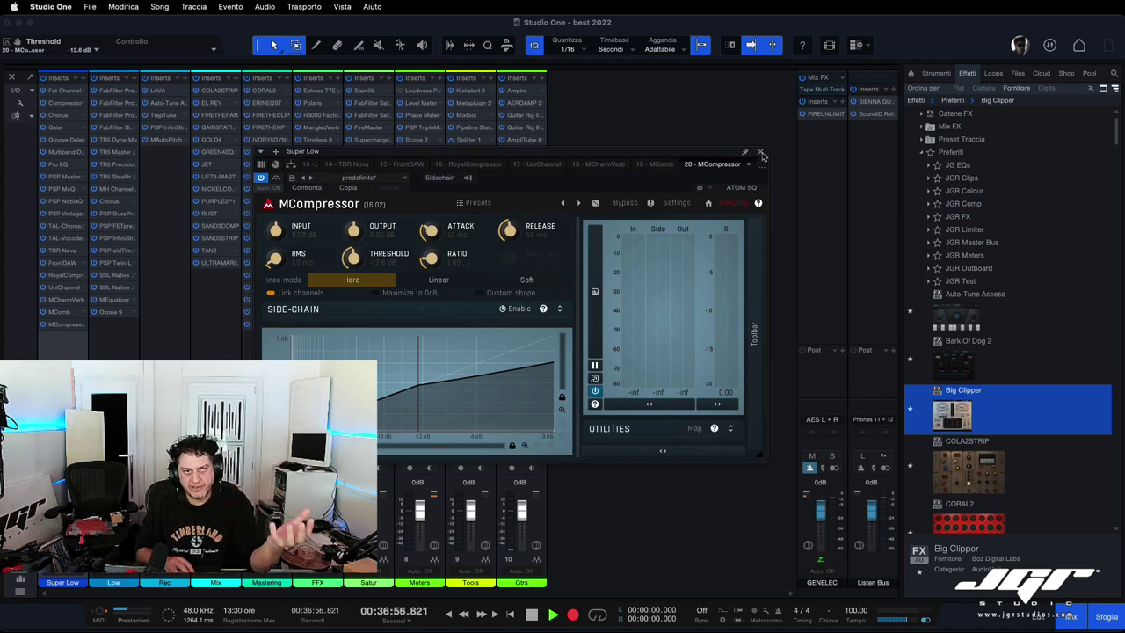
click(761, 153)
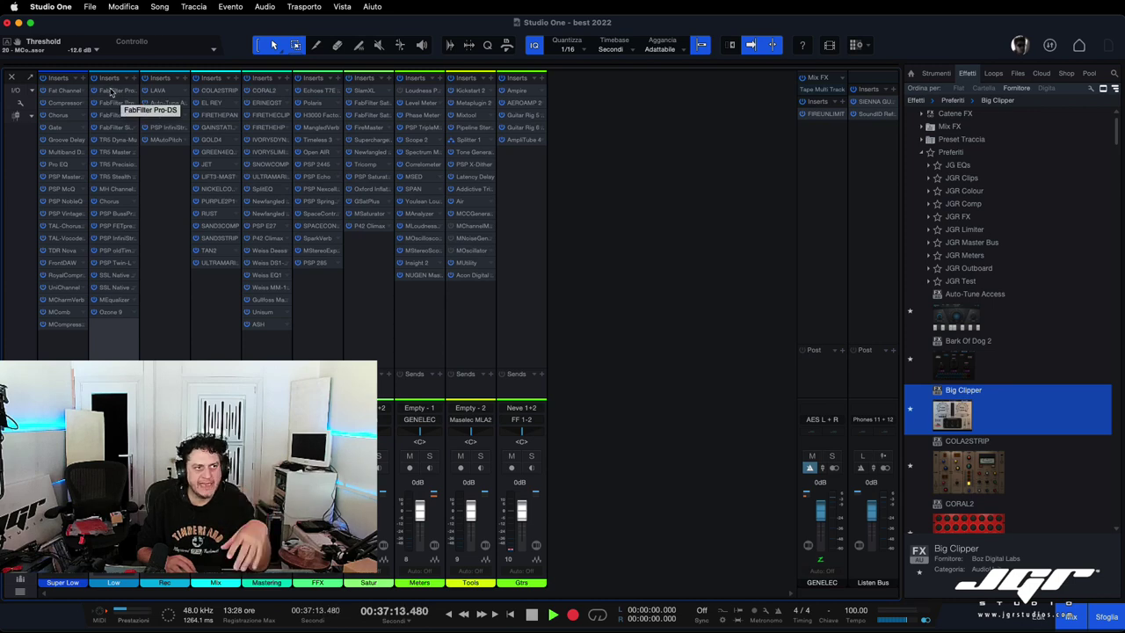
Step: Examine the Low channel's FabFilter Pro-DS, Pro-G and Pro-Q 3 plug-ins one after another
click(112, 92)
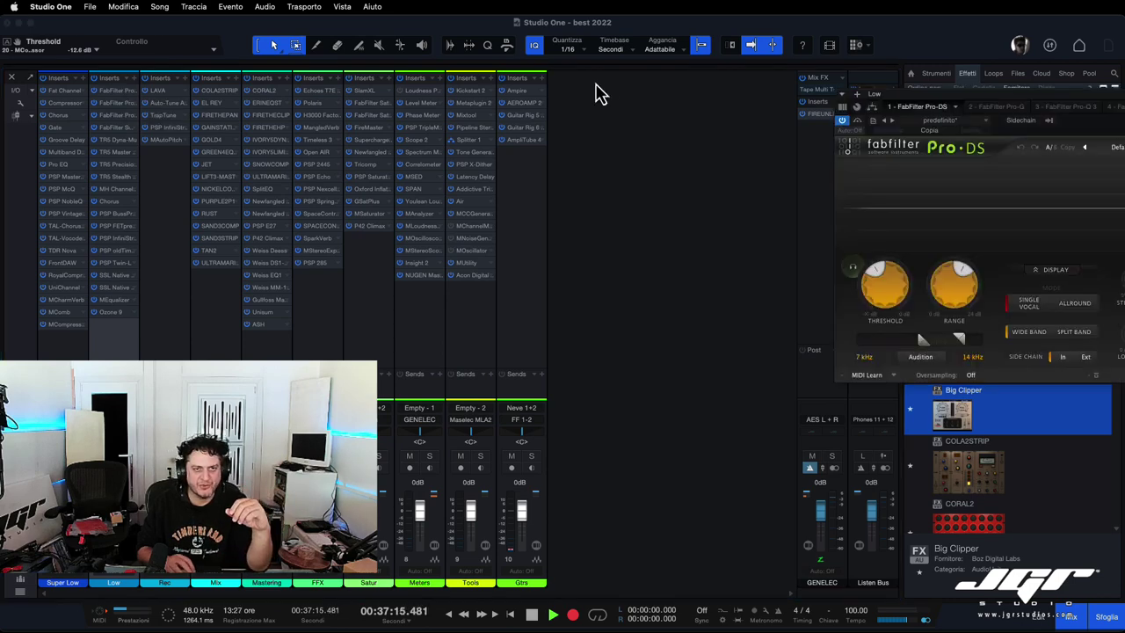
drag(918, 106, 582, 82)
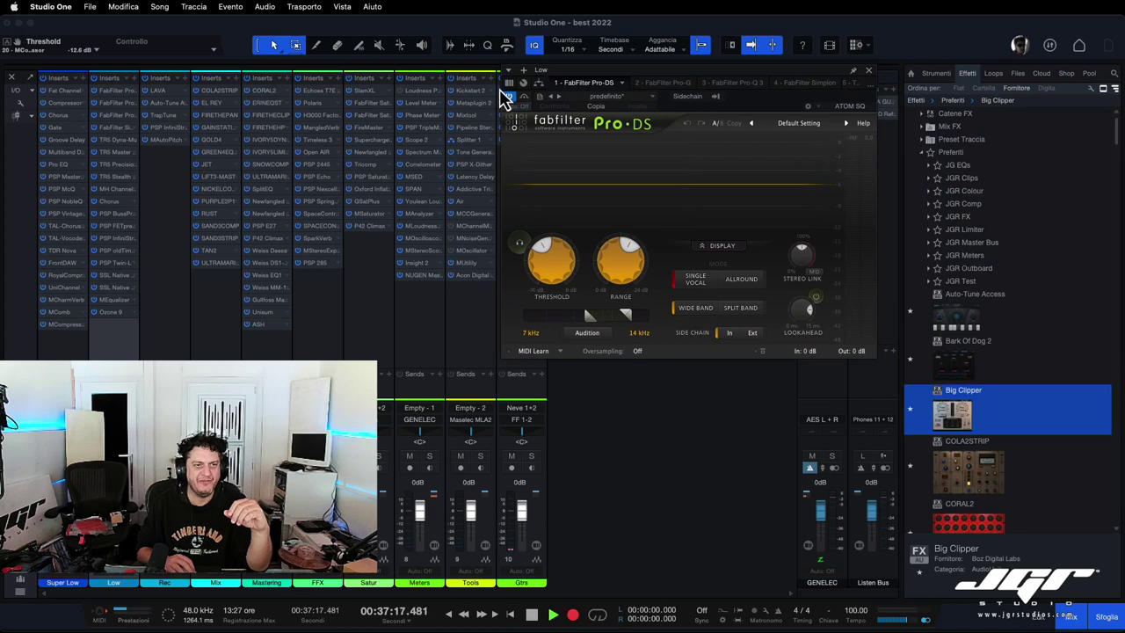
click(115, 104)
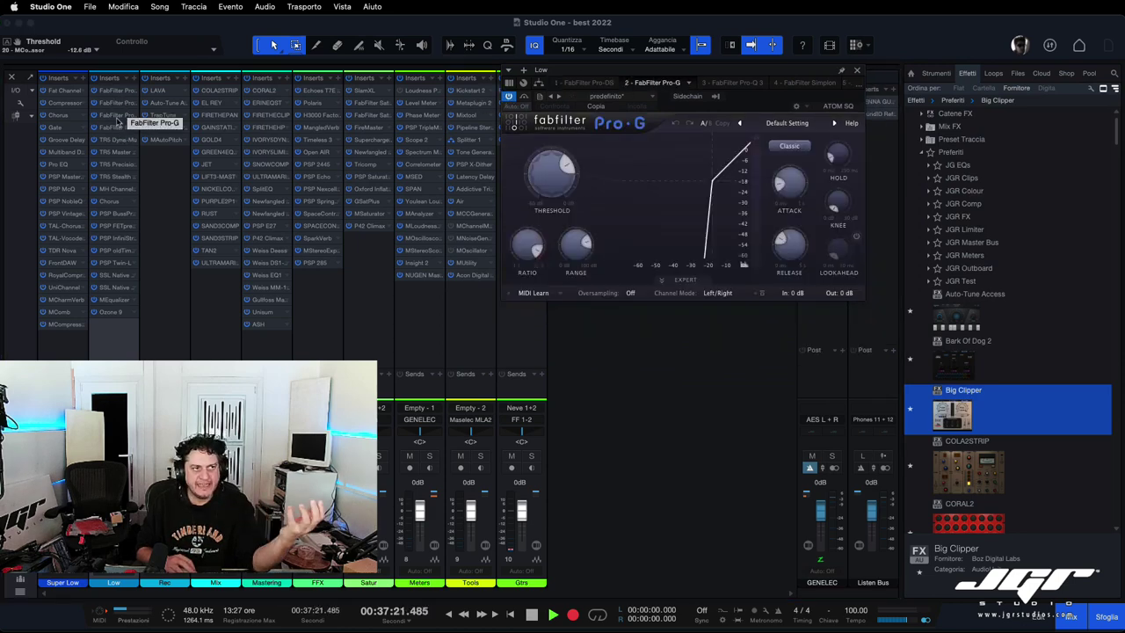
click(117, 117)
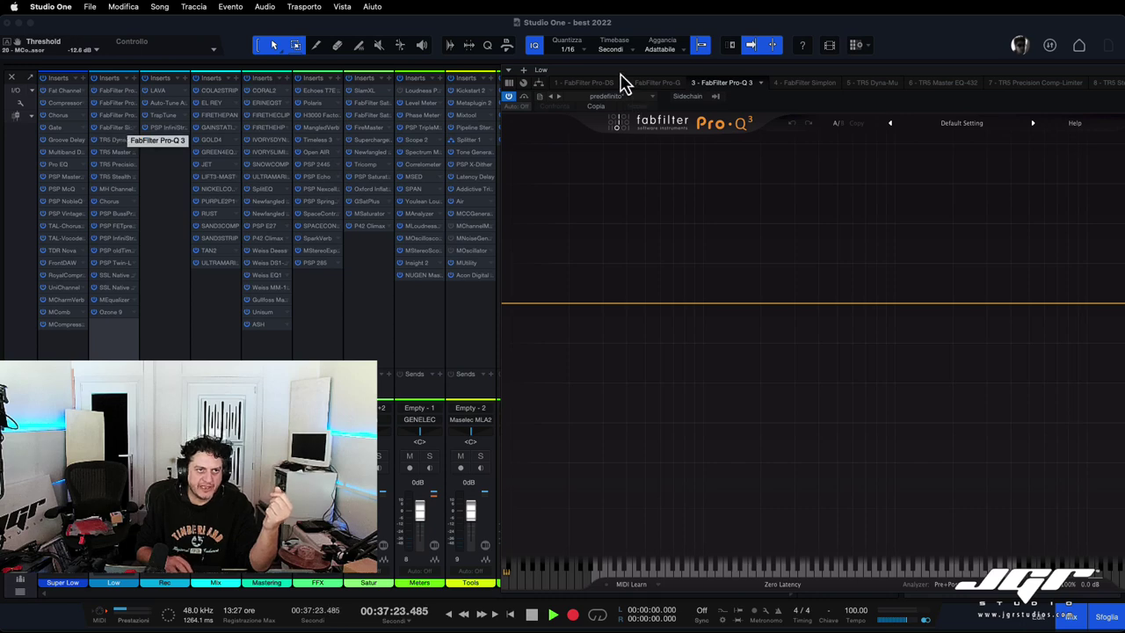
drag(623, 83, 518, 68)
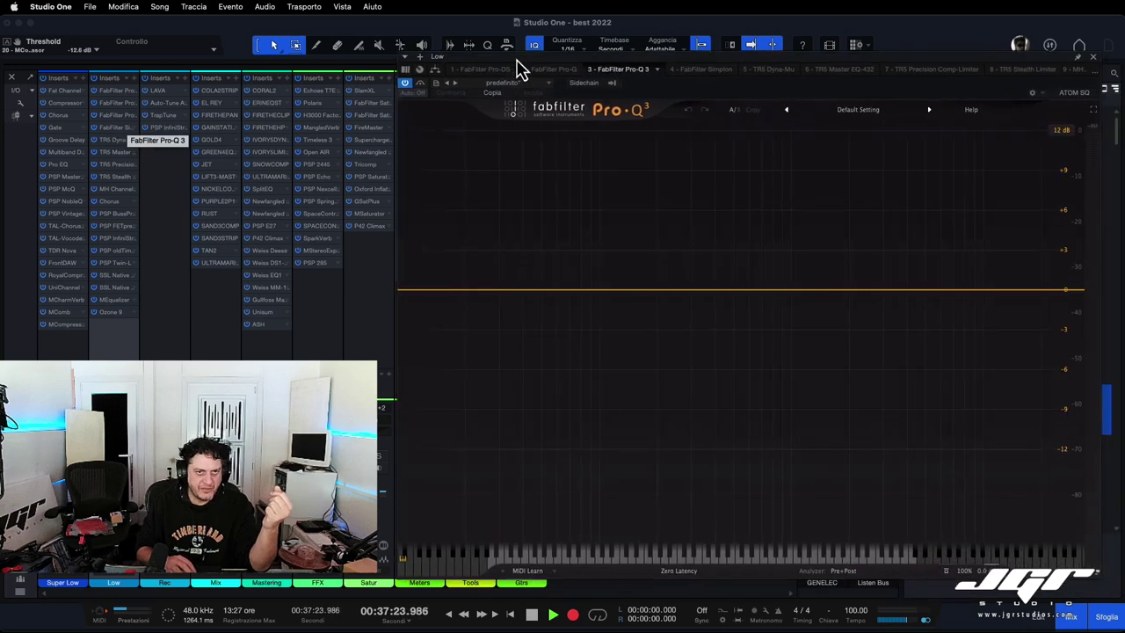
Step: Open the Low channel's FabFilter Simplon and lower filter 1's frequency to about 1565 Hz
click(112, 128)
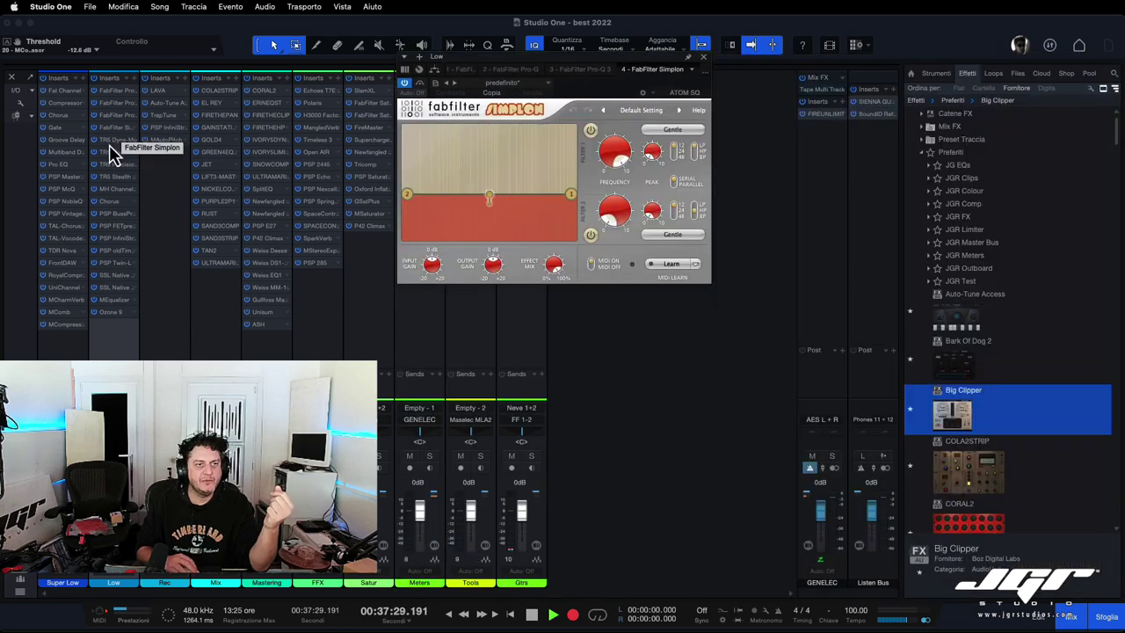
drag(568, 193, 461, 175)
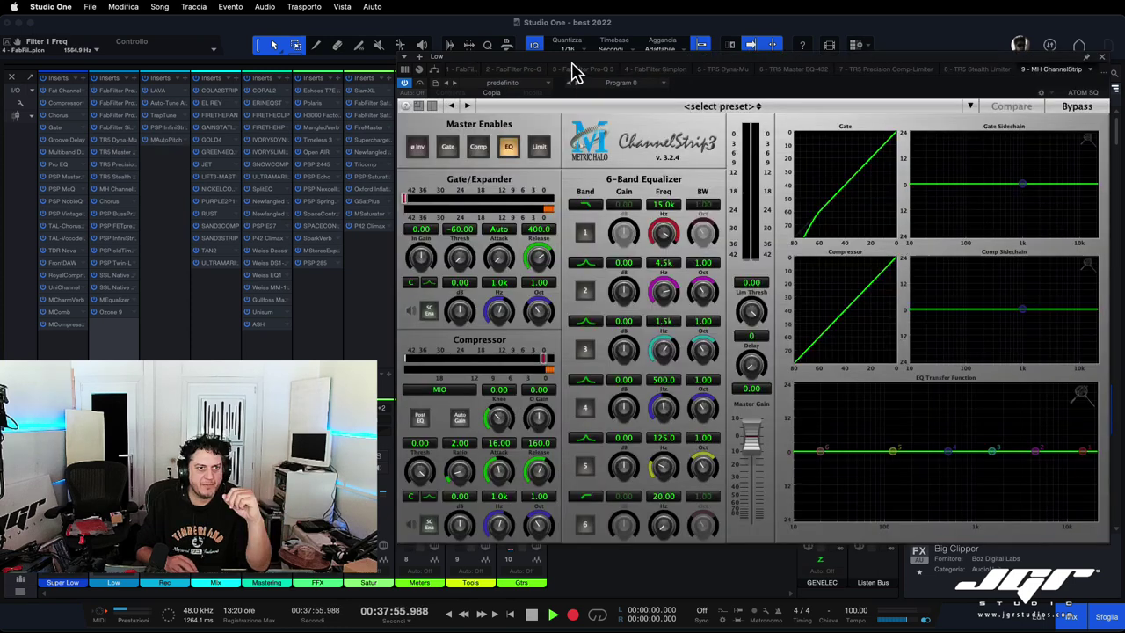
Step: Examine the Low channel's MH ChannelStrip, Chorus, PSP BussPressor and PSP FETpressor plug-ins in turn
drag(571, 61, 480, 60)
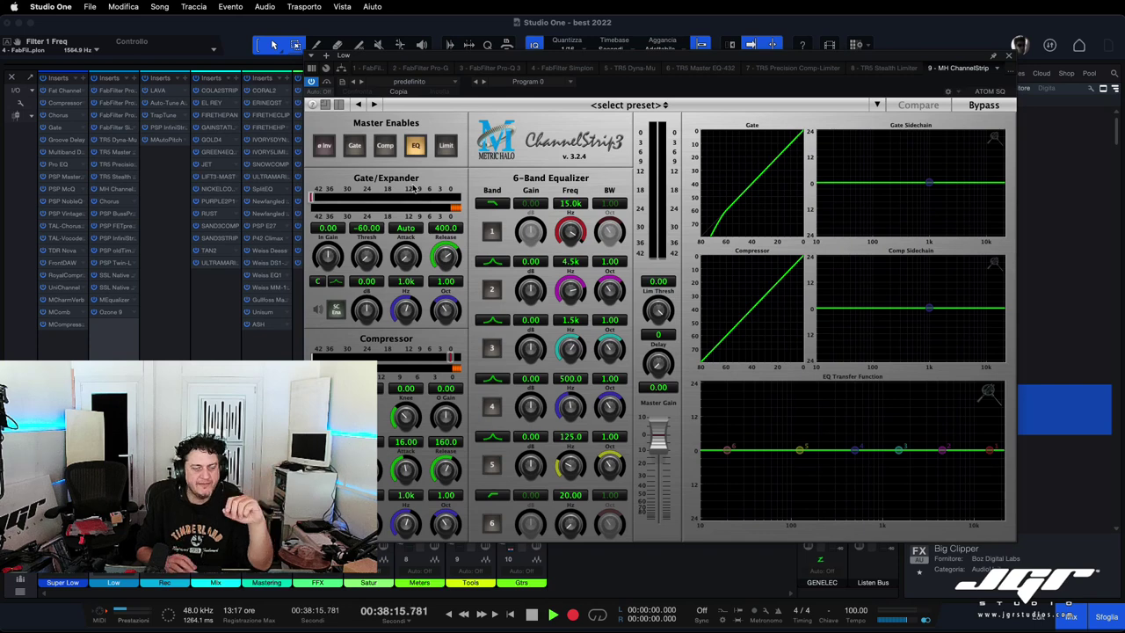
drag(416, 60, 406, 82)
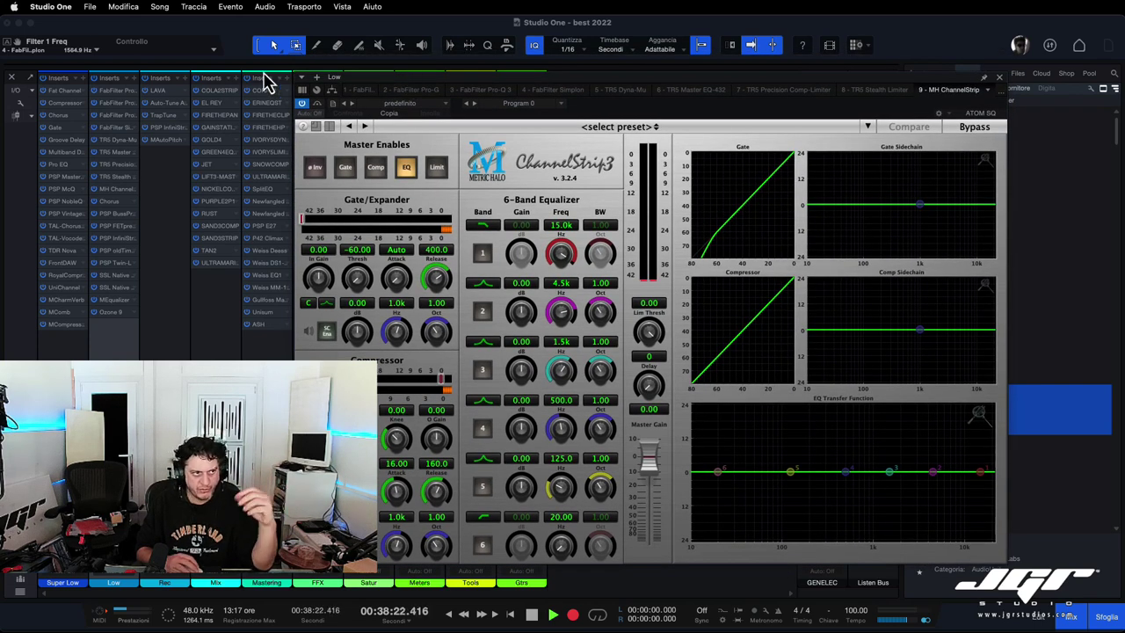
click(108, 203)
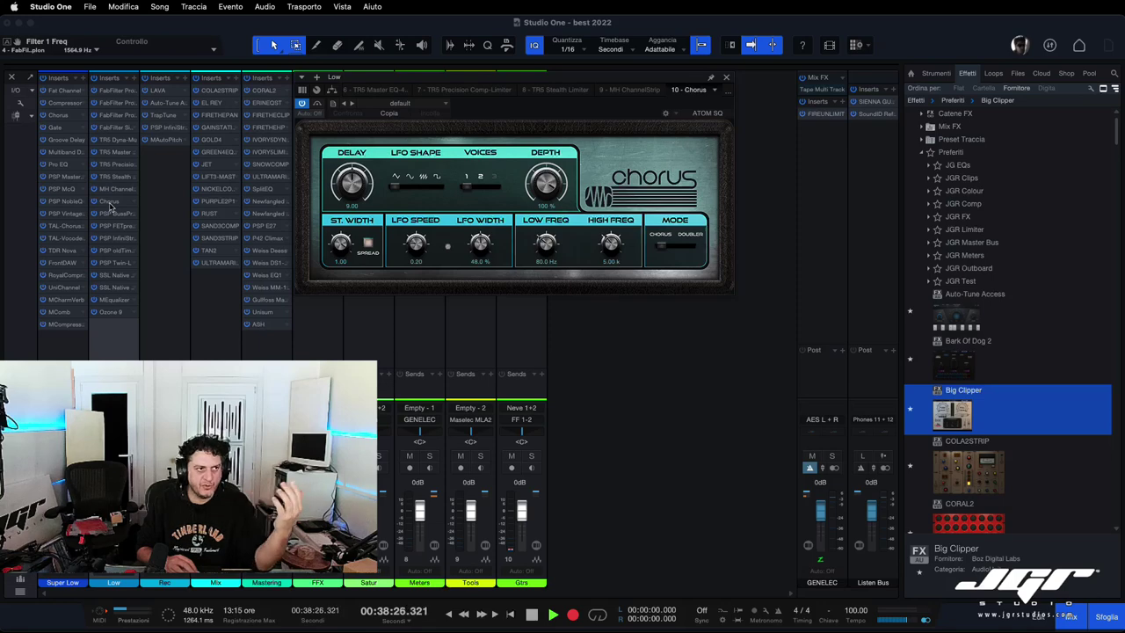
click(111, 215)
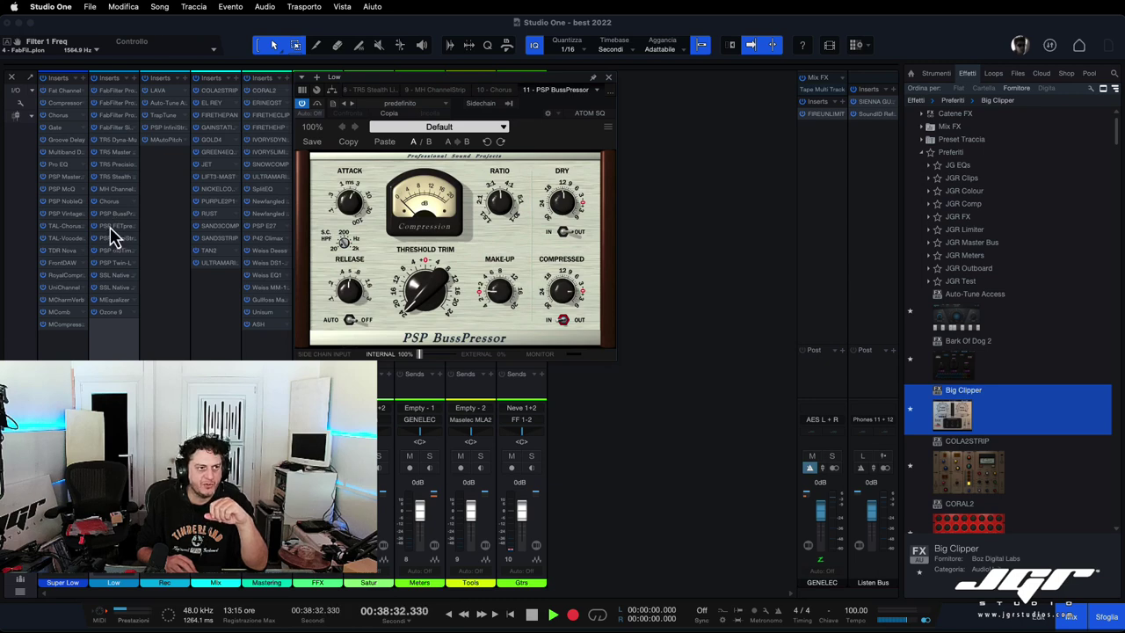
click(110, 225)
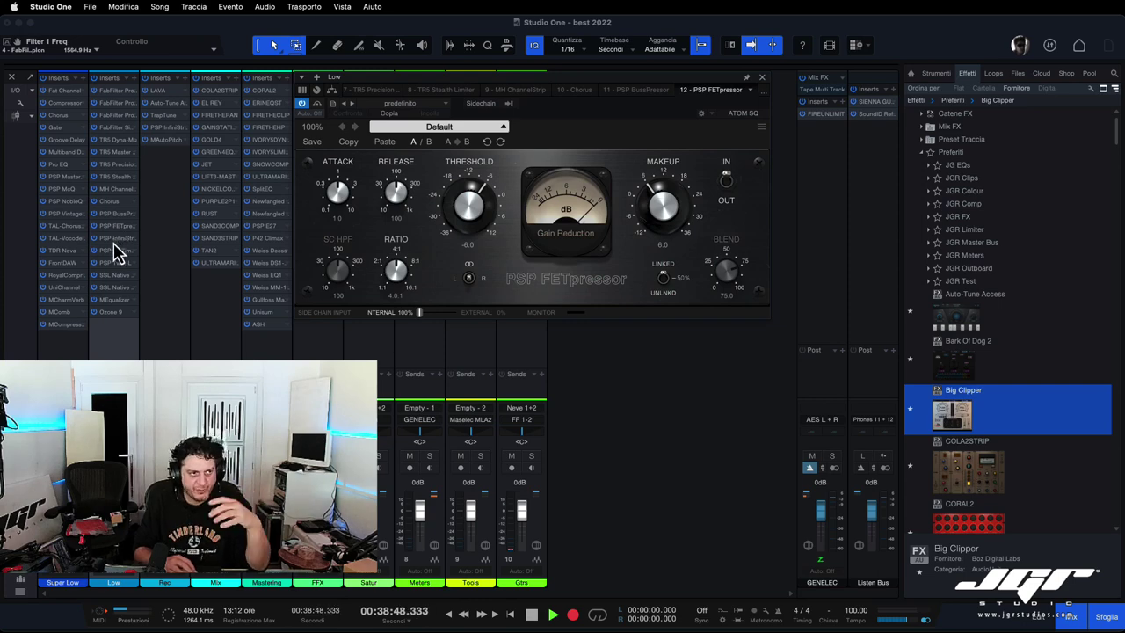
Step: Open the Low channel's PSP InfiniStrip and load the Female -12RMS preset from the presets sorted by designer
click(115, 239)
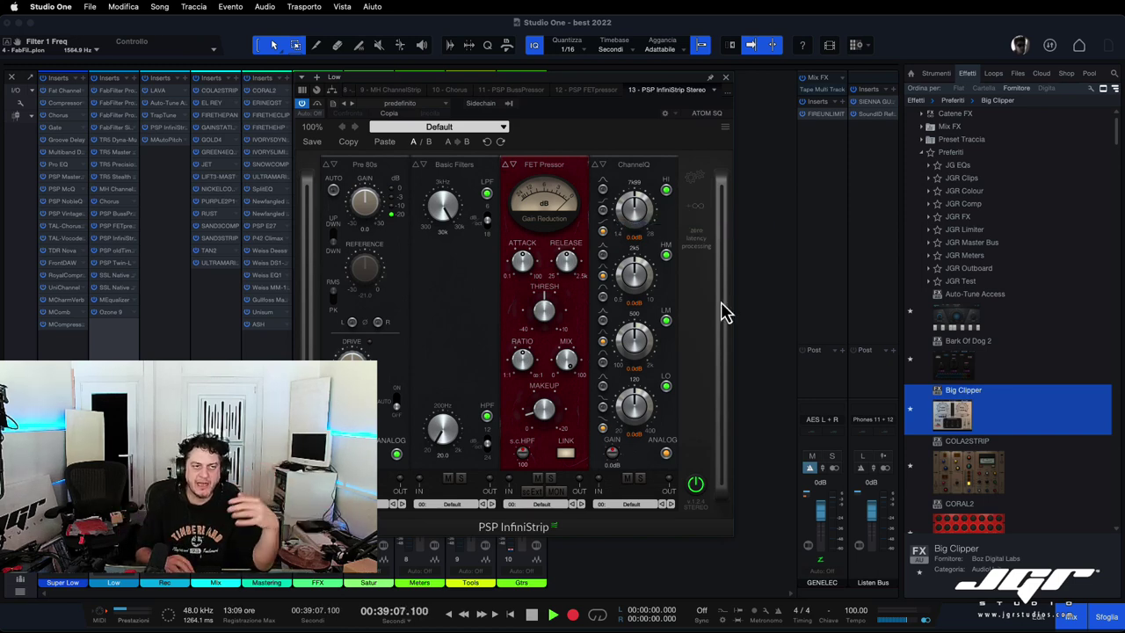
click(502, 127)
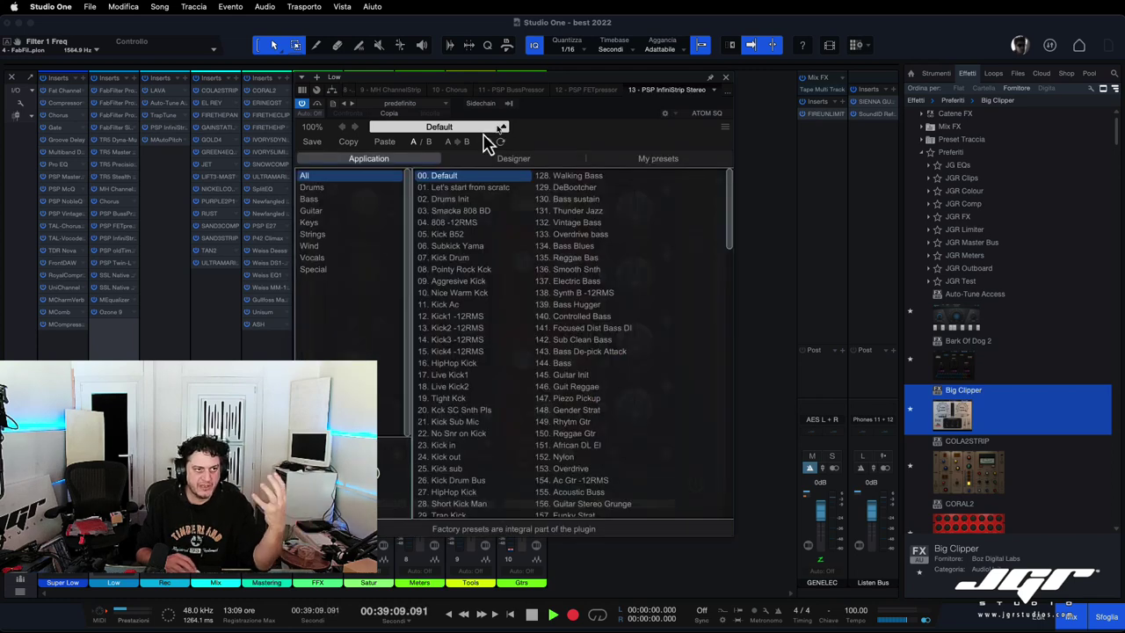
click(516, 163)
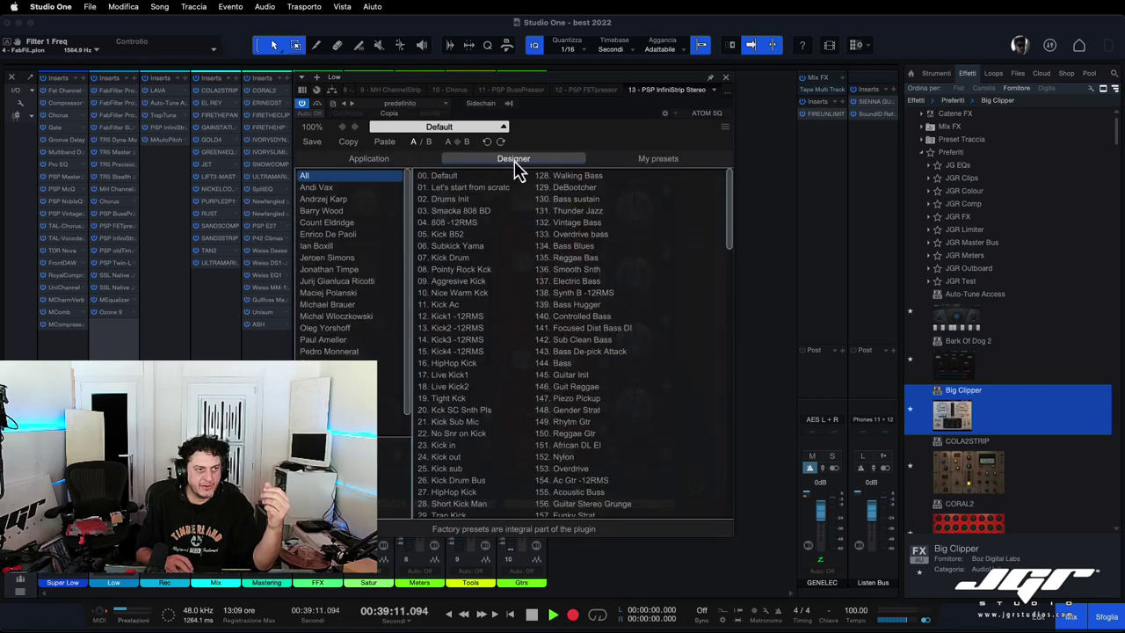
click(364, 281)
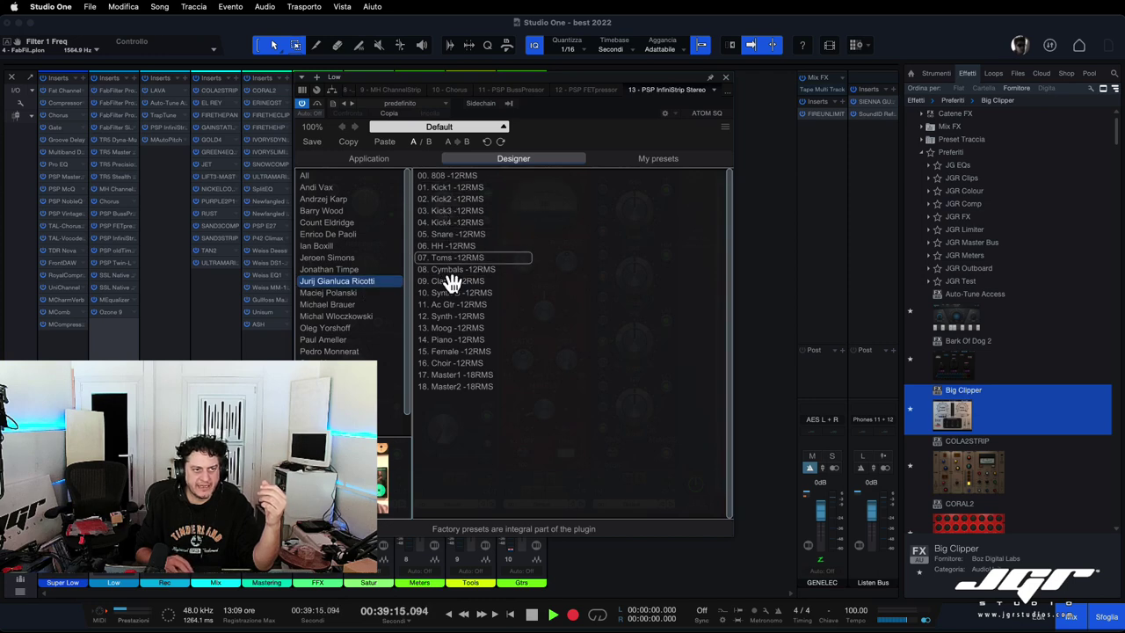
click(455, 350)
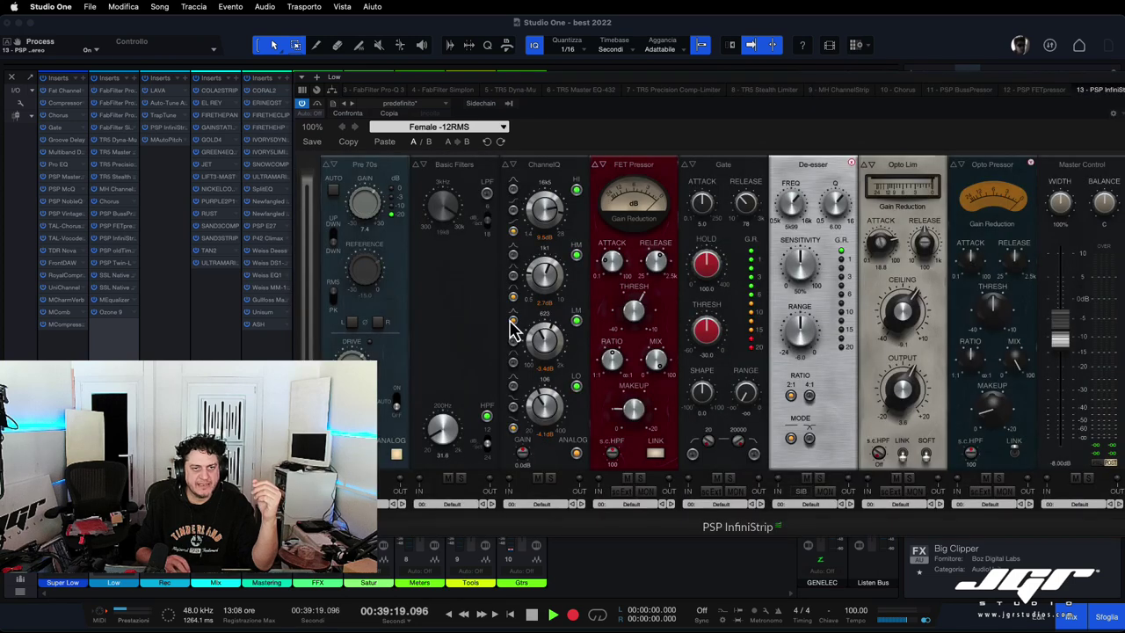
drag(554, 94, 451, 88)
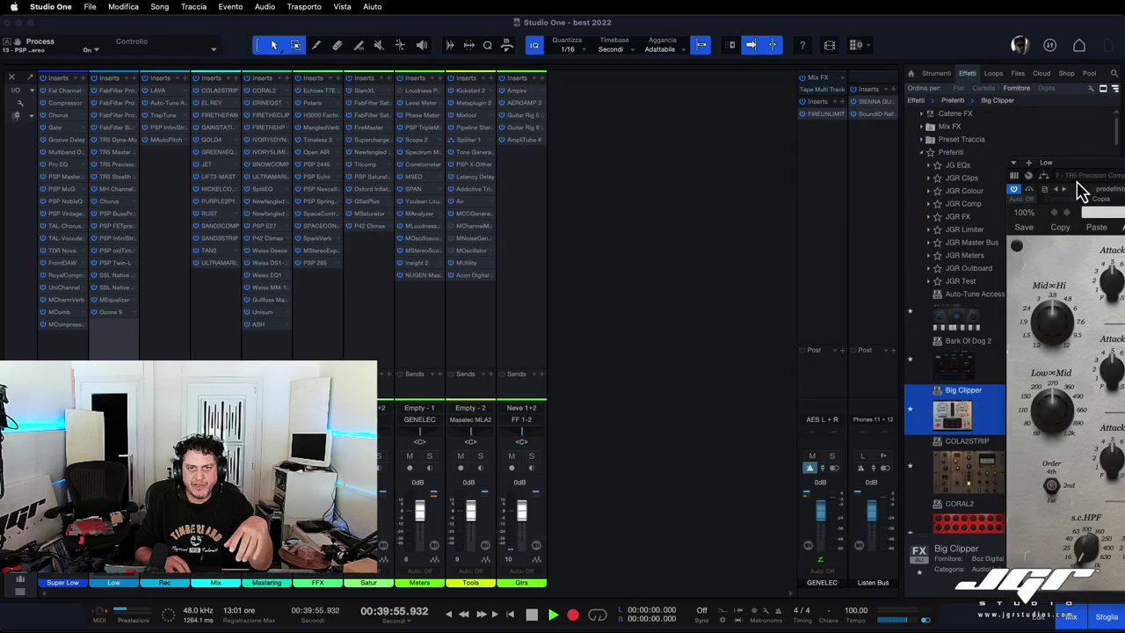
Step: Examine the Low channel's PSP oldTimerMB, PSP Twin-L and SSL Native Bus Compressor 2 plug-ins
drag(1087, 173, 413, 70)
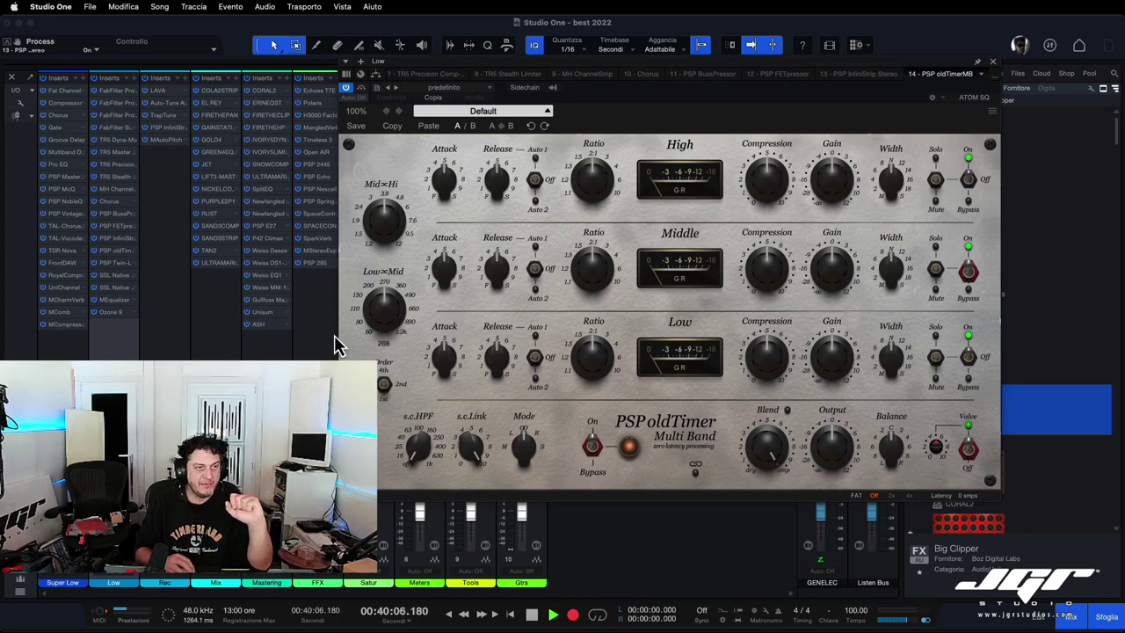
click(108, 263)
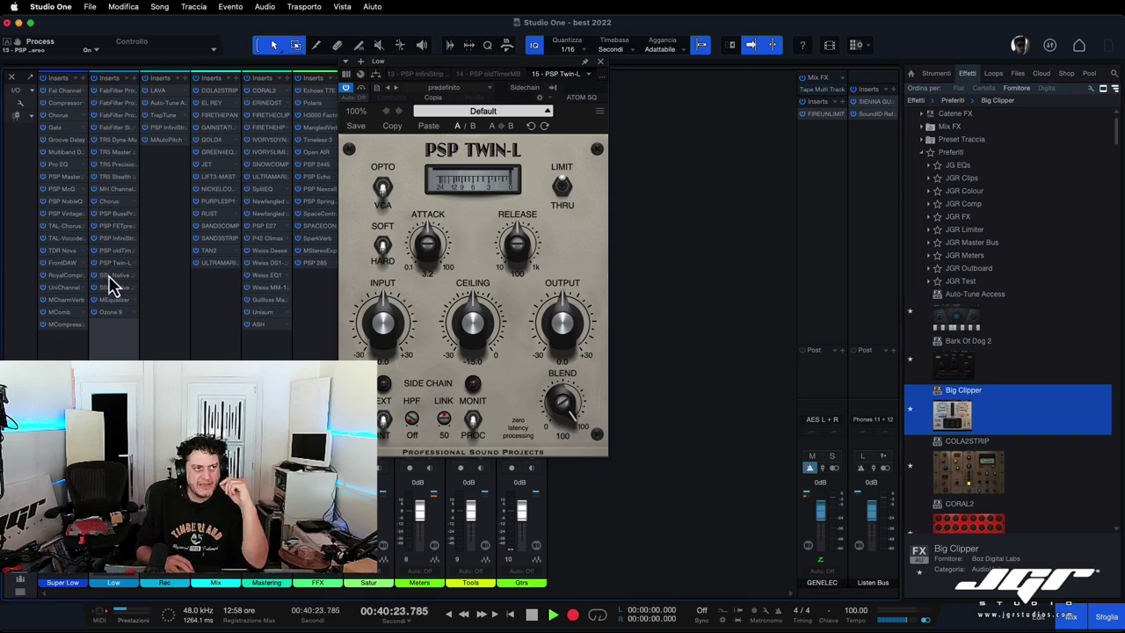
click(109, 276)
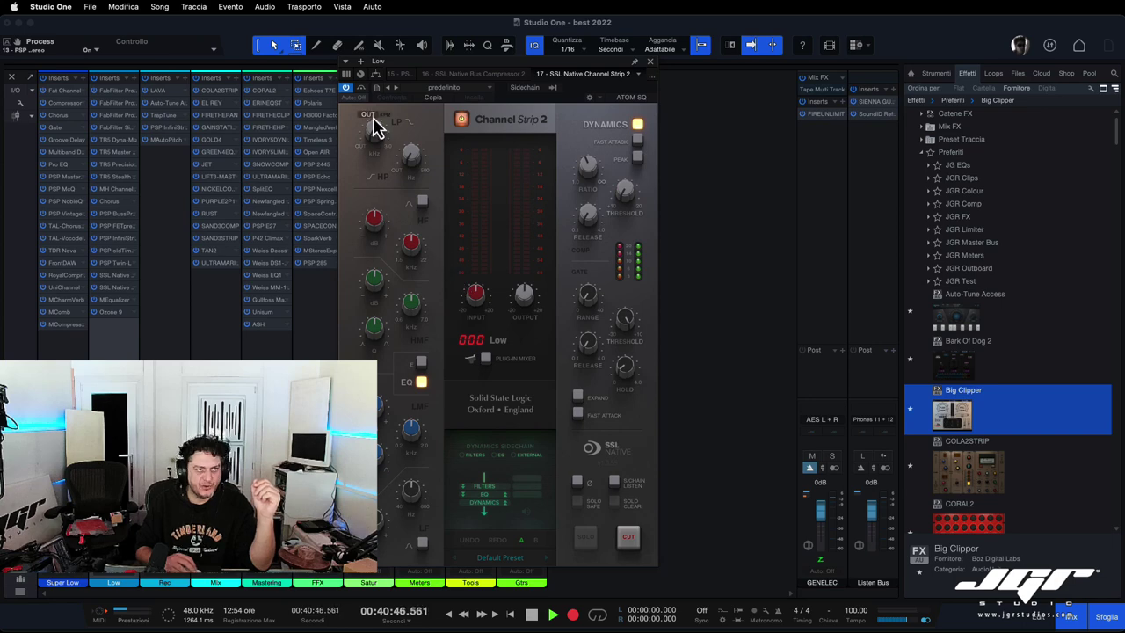
Step: Open the Low channel's MEqualizer and adjust bands 2, 3 and 4, with band 2 raised about 1.79 dB and band 3 near 328.5 Hz
click(462, 120)
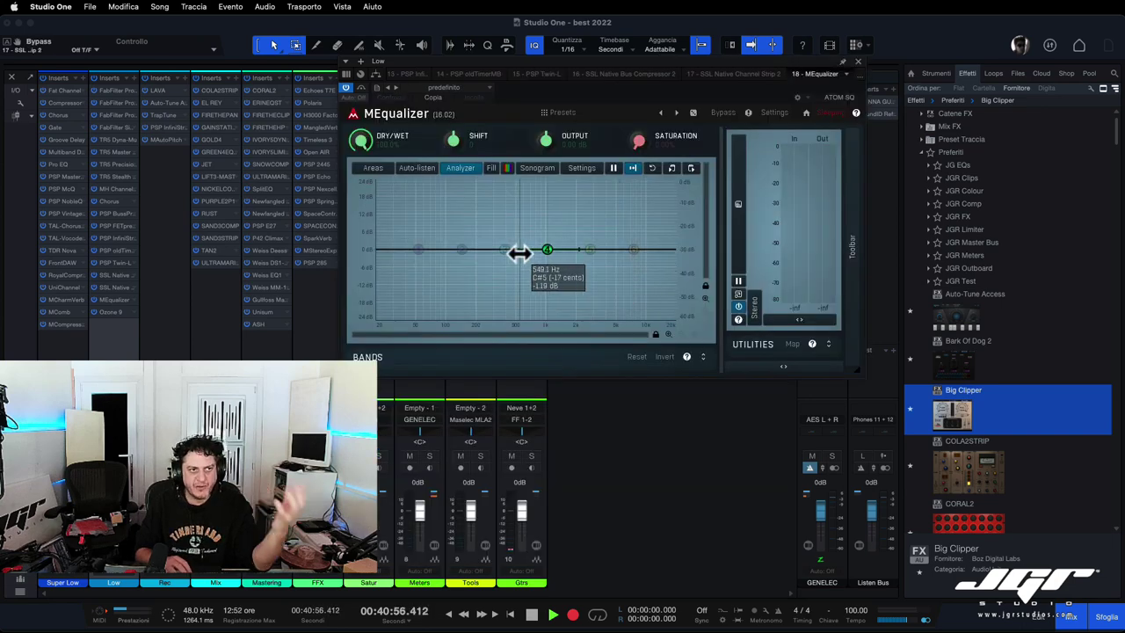
drag(547, 250, 468, 242)
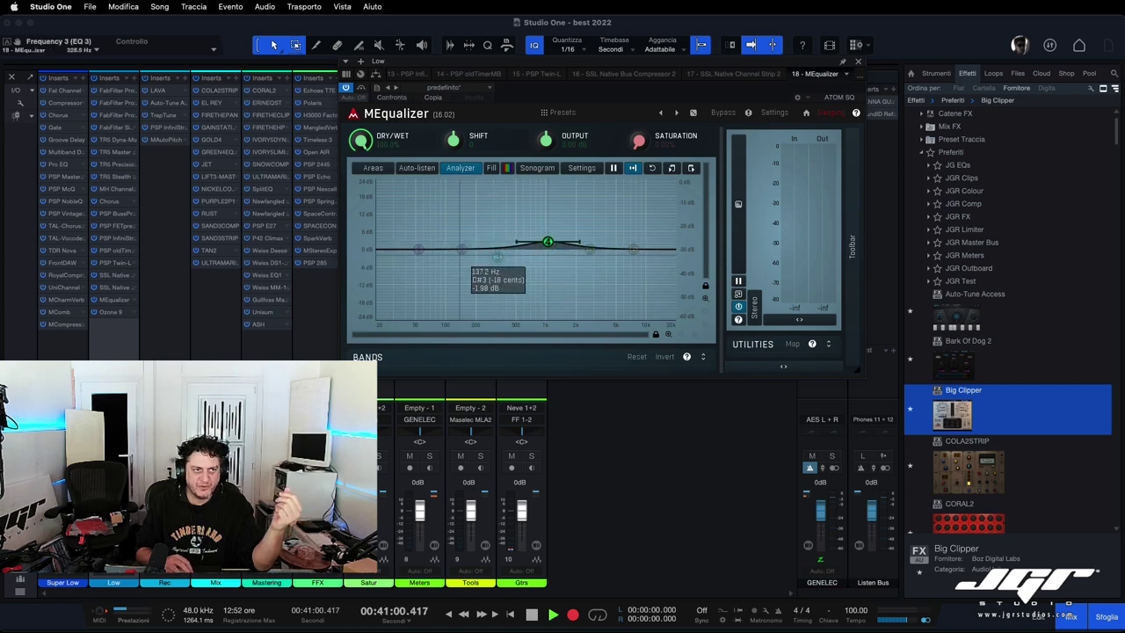
click(780, 367)
click(736, 350)
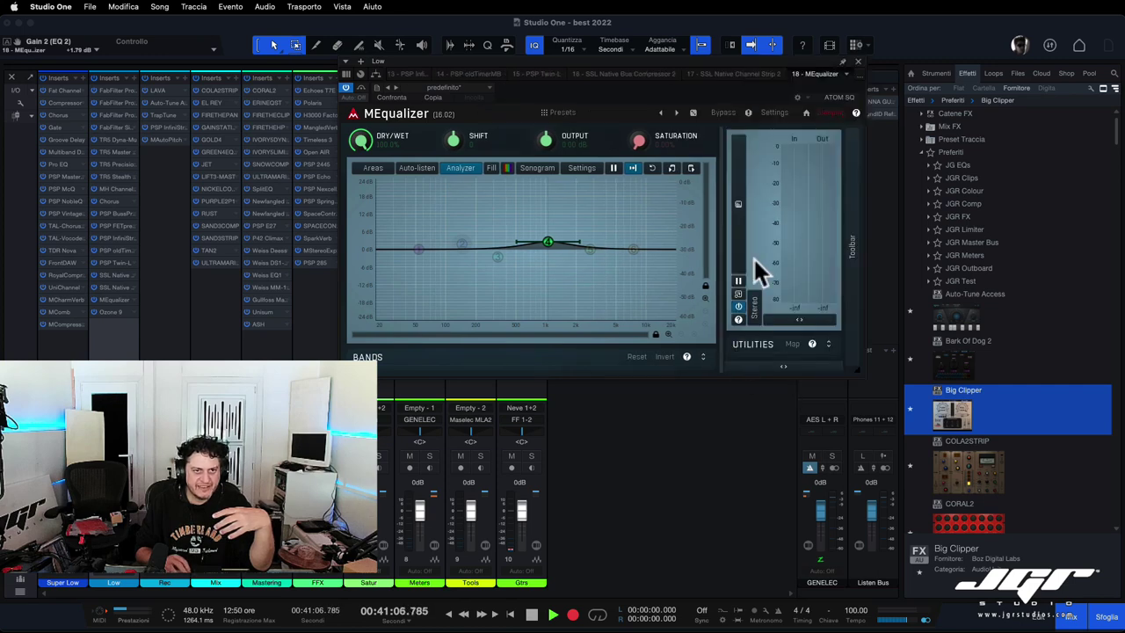
Step: Examine the Low channel's Ozone 9 with its Equalizer and Maximizer modules, and close its window
click(109, 312)
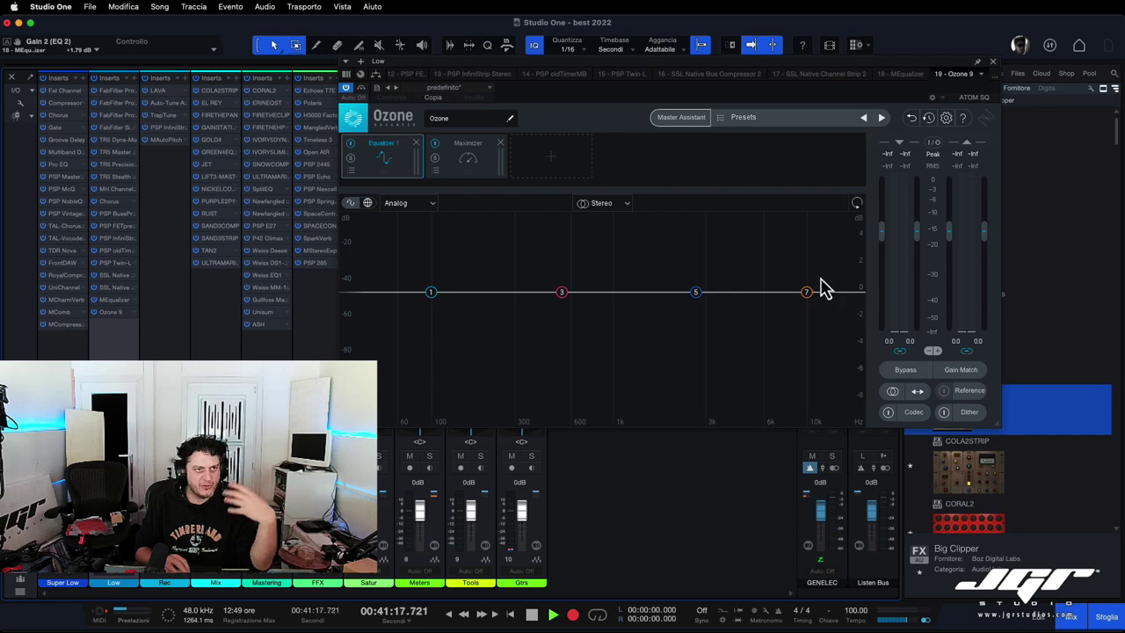
drag(945, 70, 831, 115)
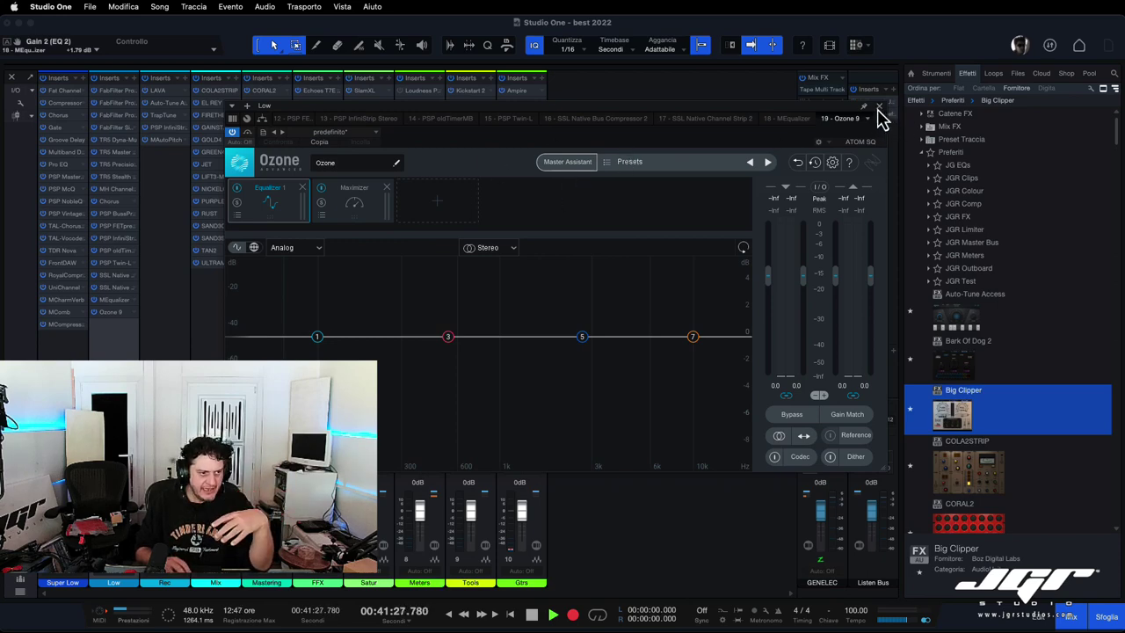
click(879, 107)
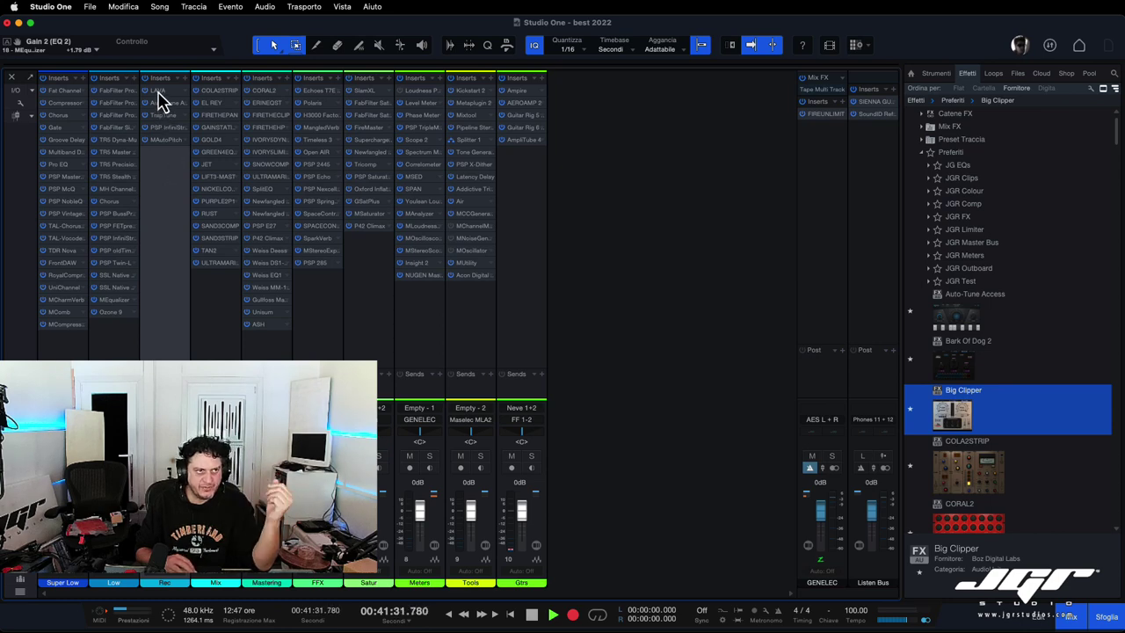
Step: Examine the Rec channel's LAVA microphone plug-in and close its window
click(158, 92)
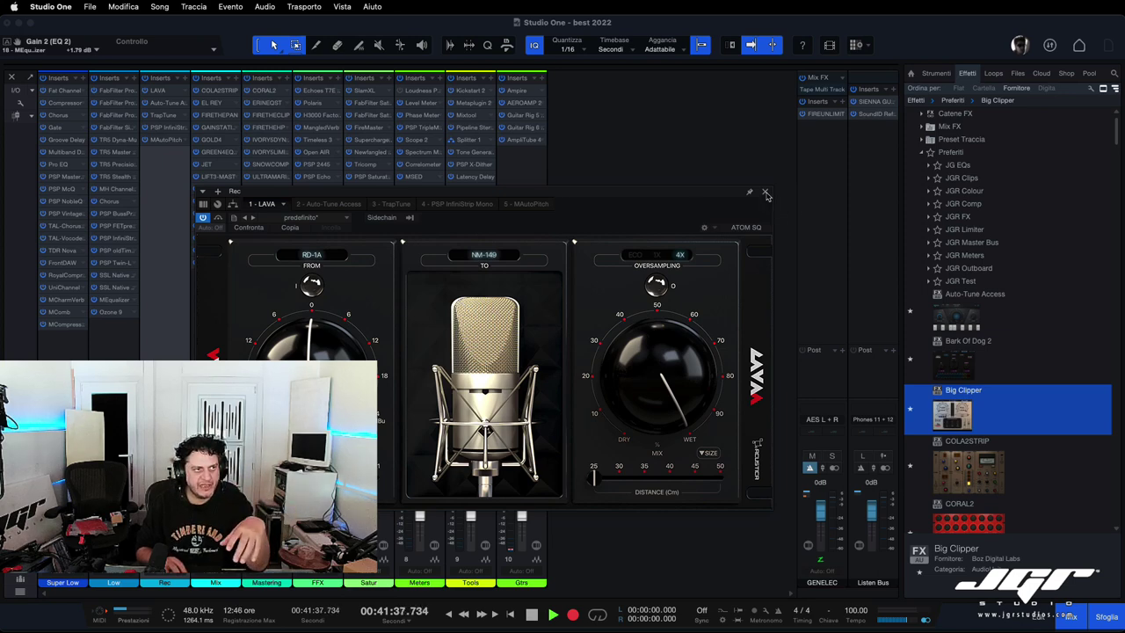
click(766, 193)
click(161, 113)
click(919, 86)
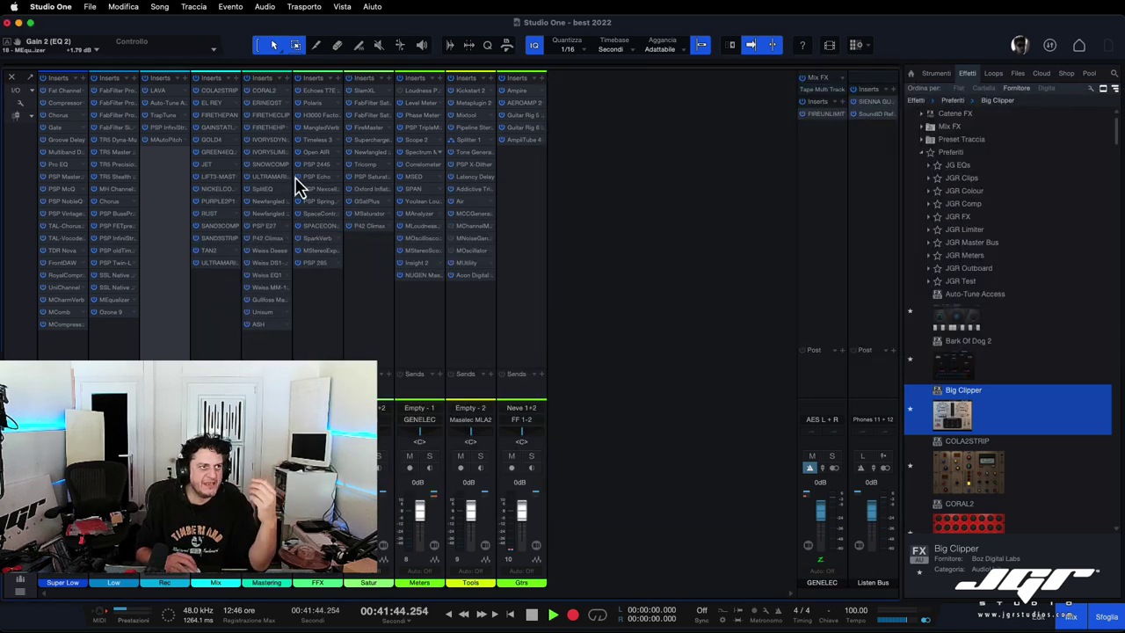
Step: Examine the Rec channel's TrapTune, switching the effect off and back on, and close its window
click(162, 116)
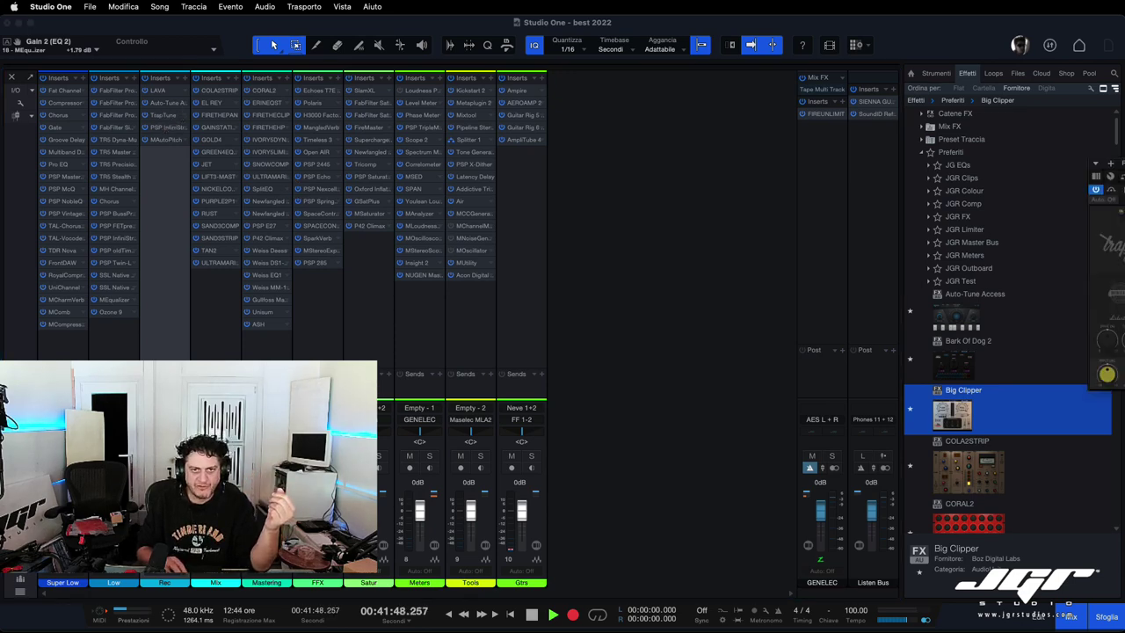
drag(1124, 167, 520, 93)
drag(612, 315, 646, 332)
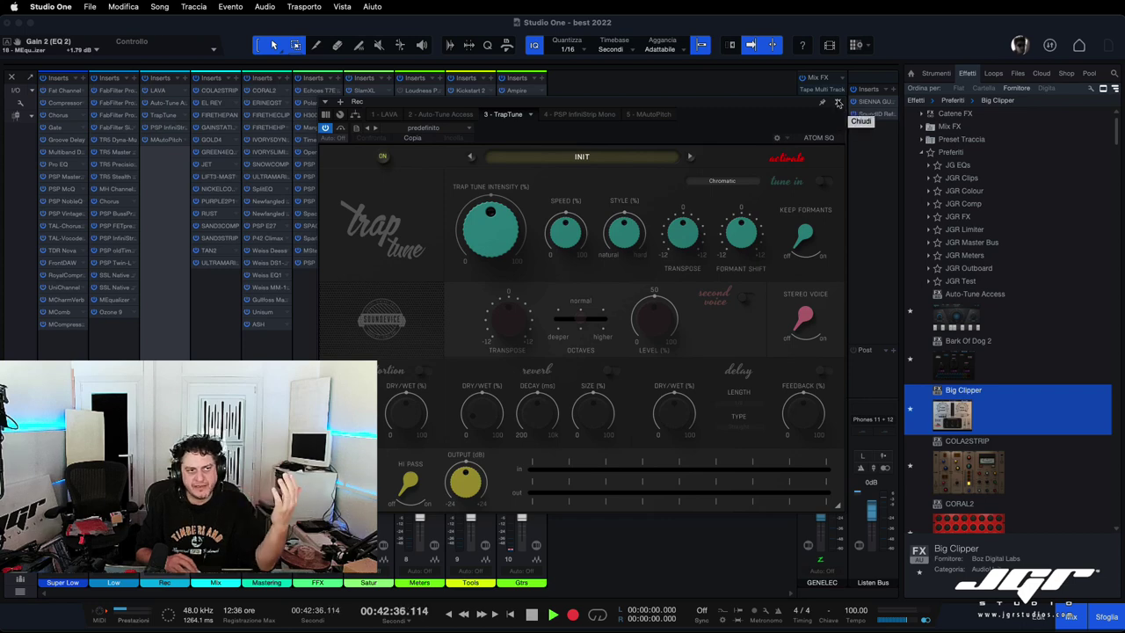
click(384, 158)
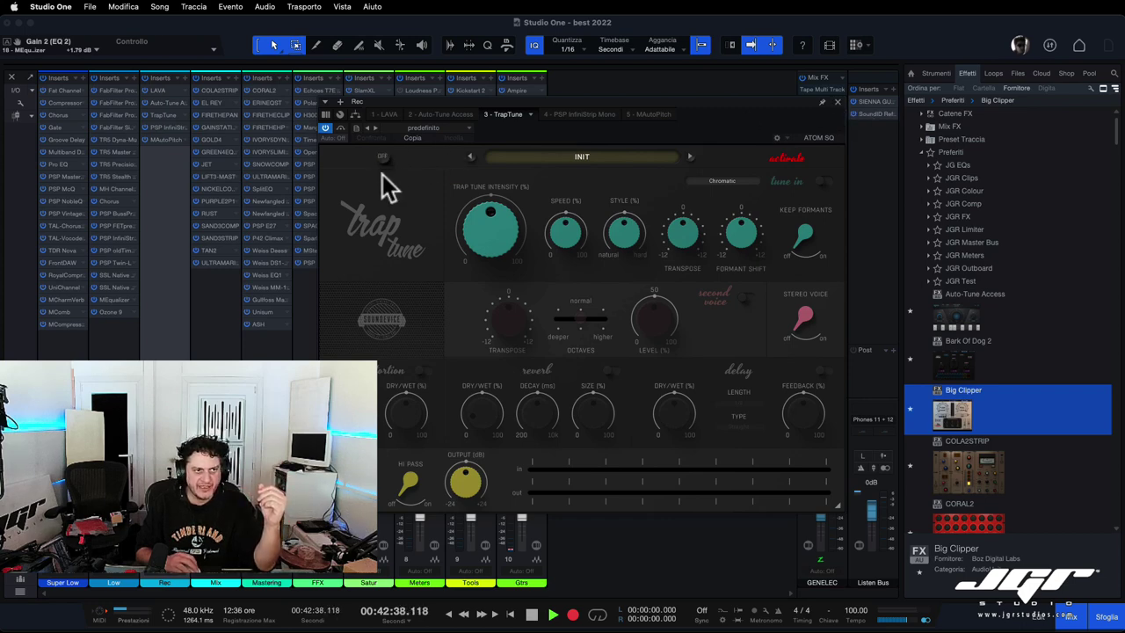
click(383, 159)
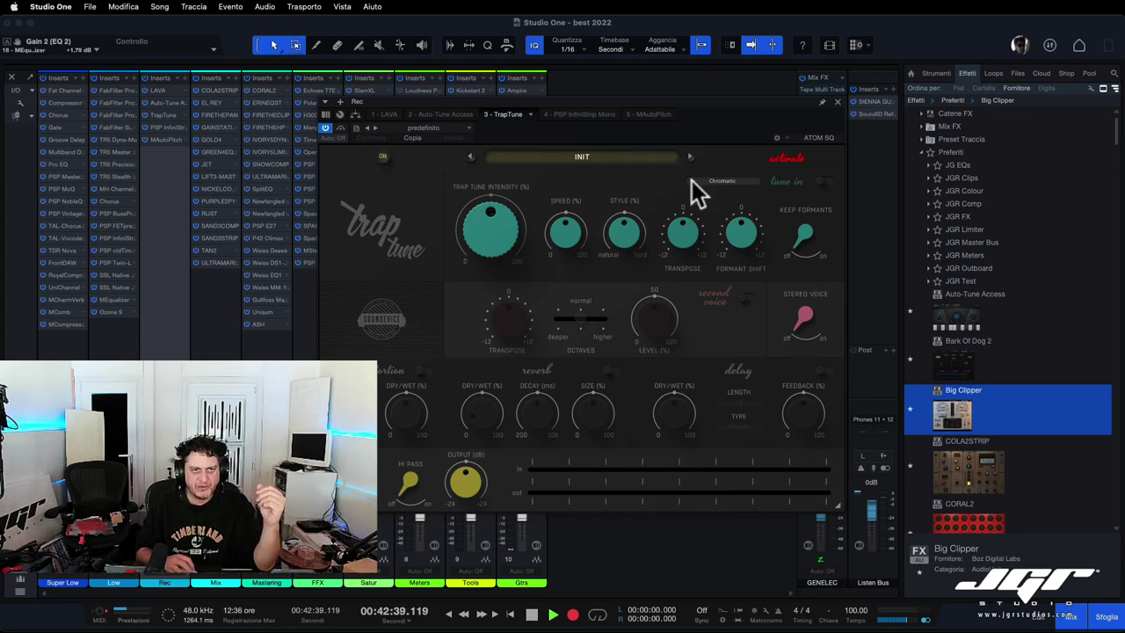
click(837, 103)
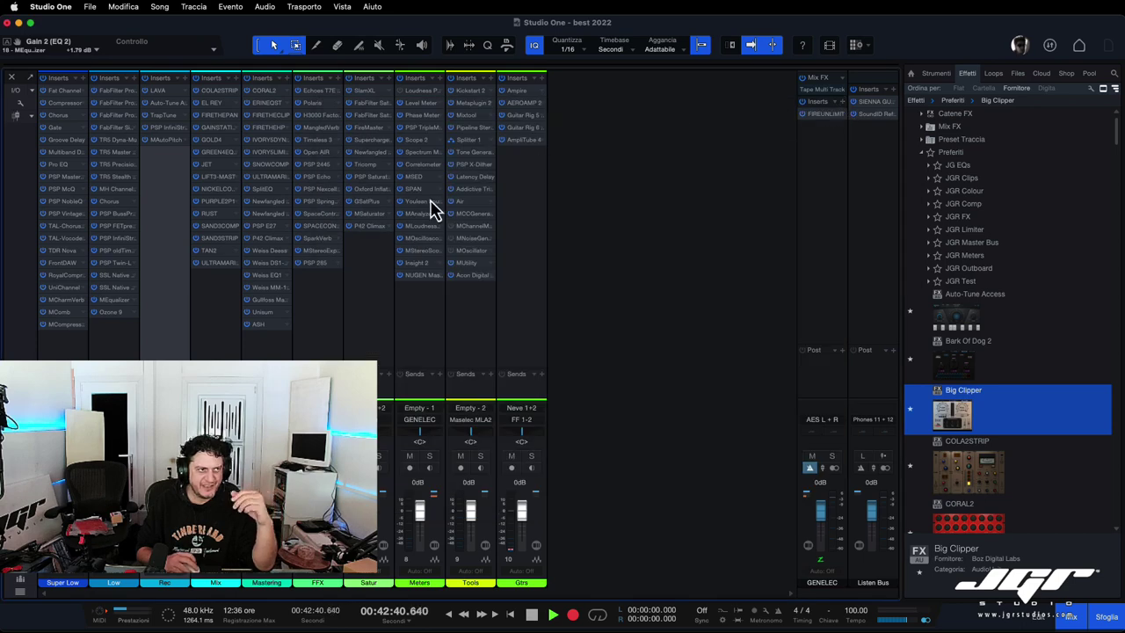
Step: Open the Rec channel's PSP InfiniStrip Mono and enlarge its interface to 122%
double_click(162, 129)
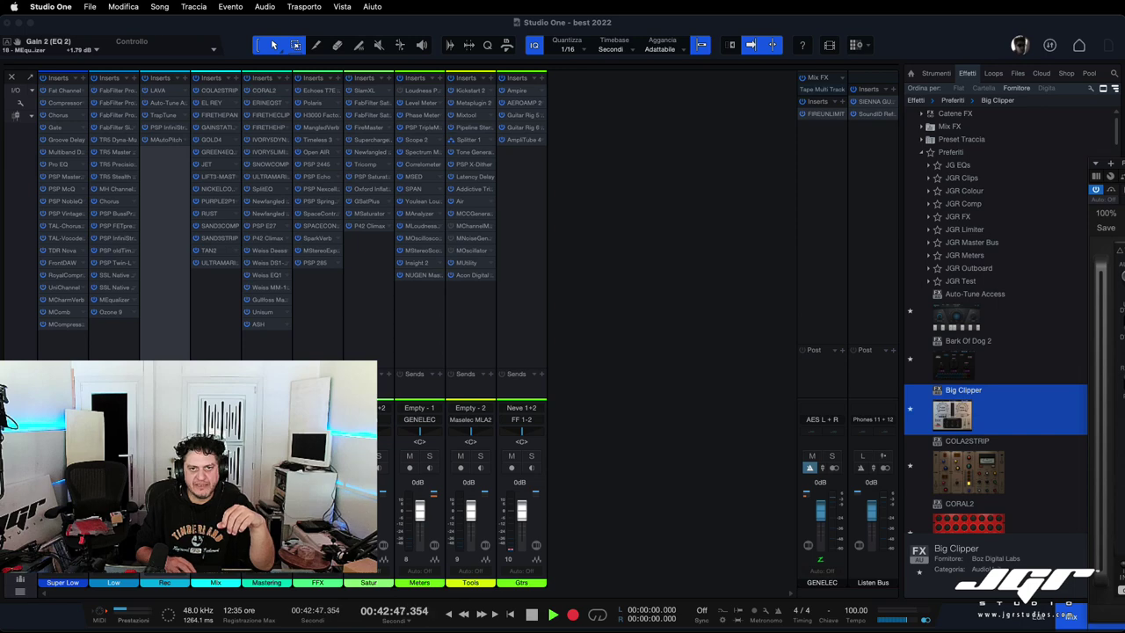
drag(1124, 165, 531, 44)
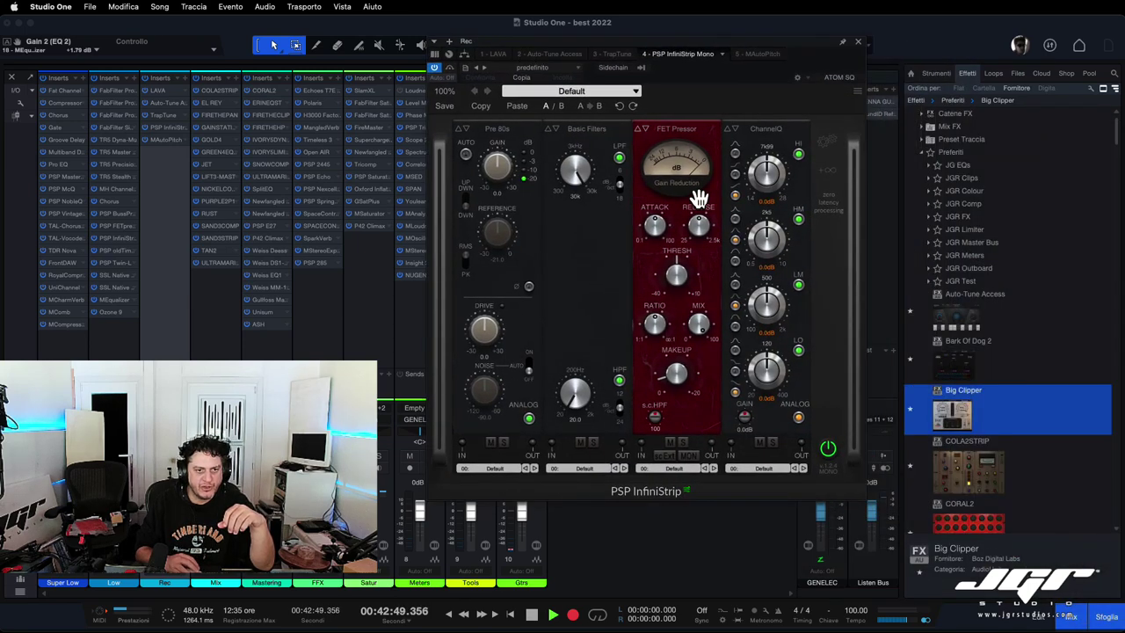
click(689, 494)
click(695, 502)
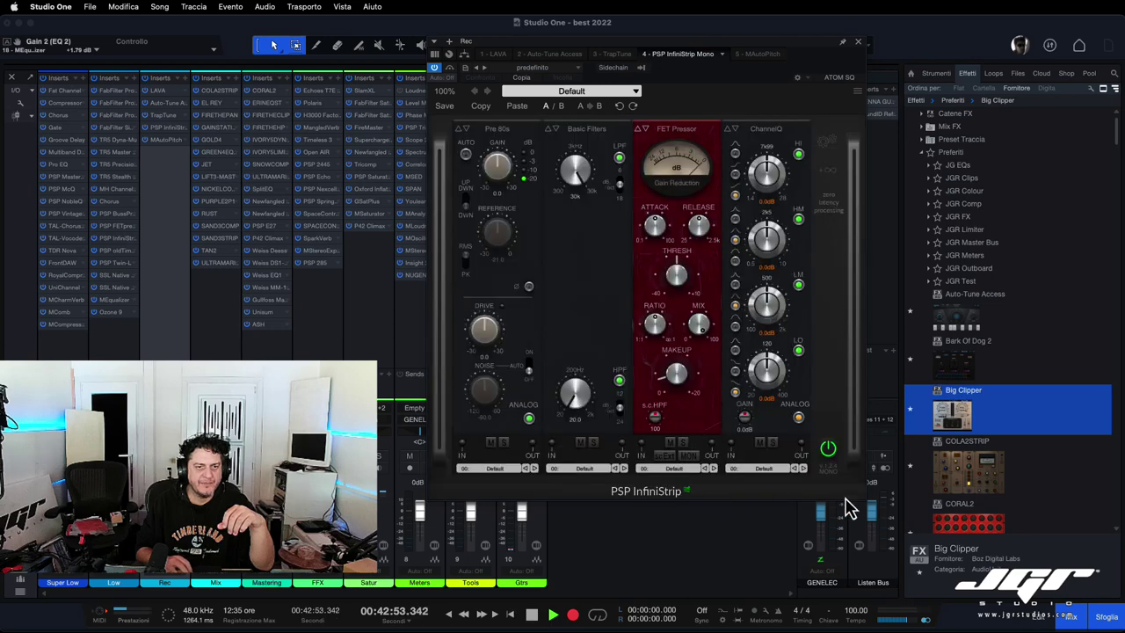
drag(874, 510, 961, 550)
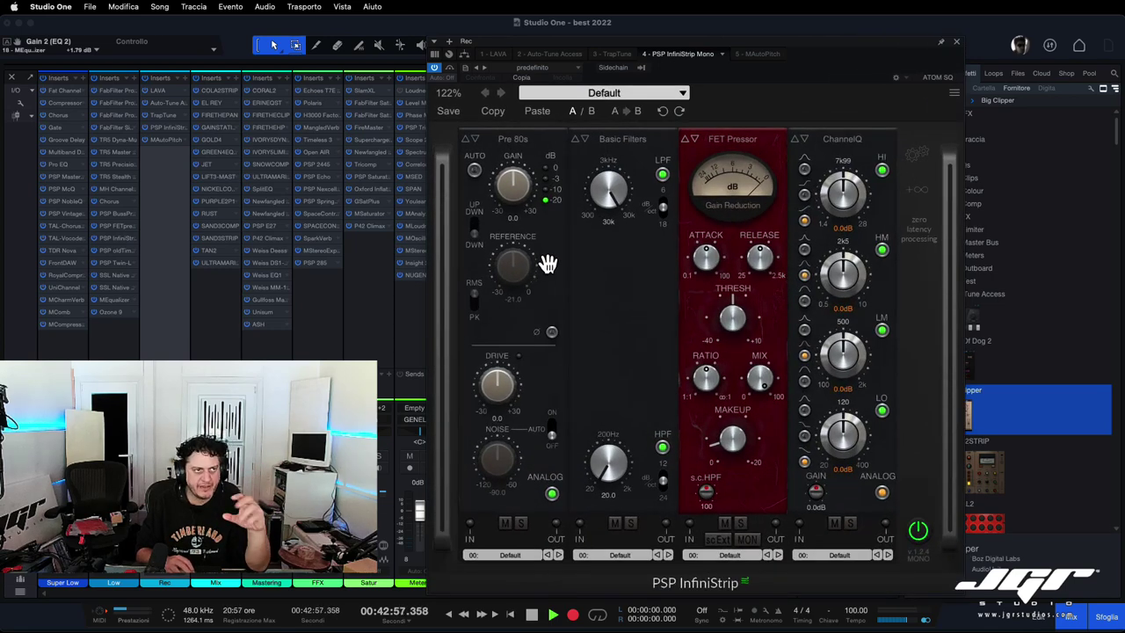
Step: Examine the Rec channel's MAutoPitch with its automatic tuning and scale settings, and close its window
click(167, 151)
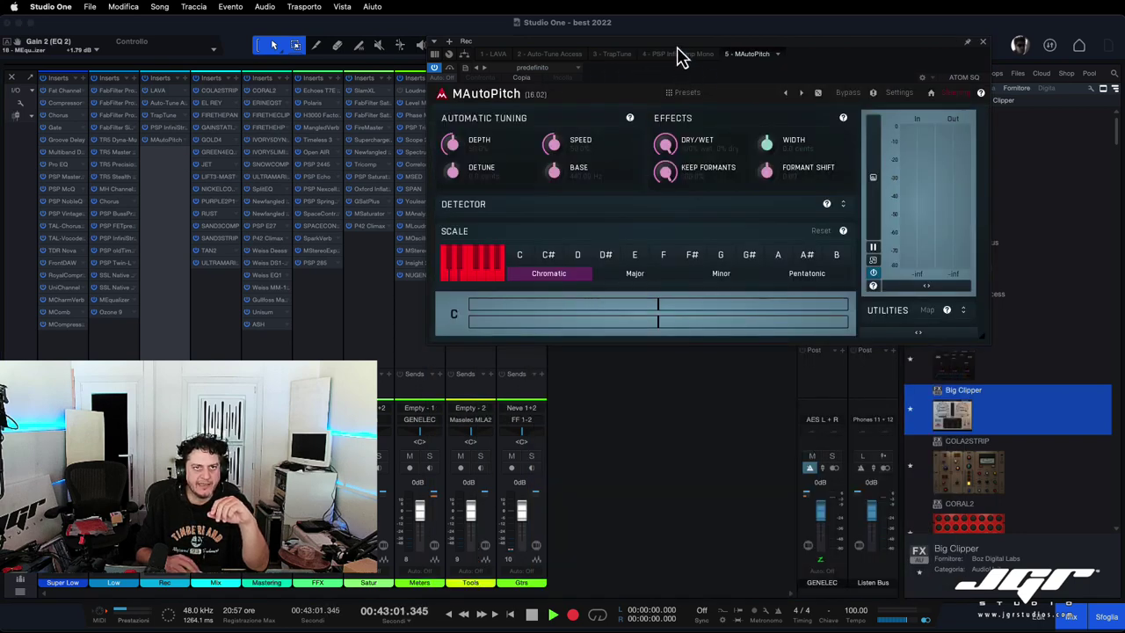
drag(681, 54, 585, 144)
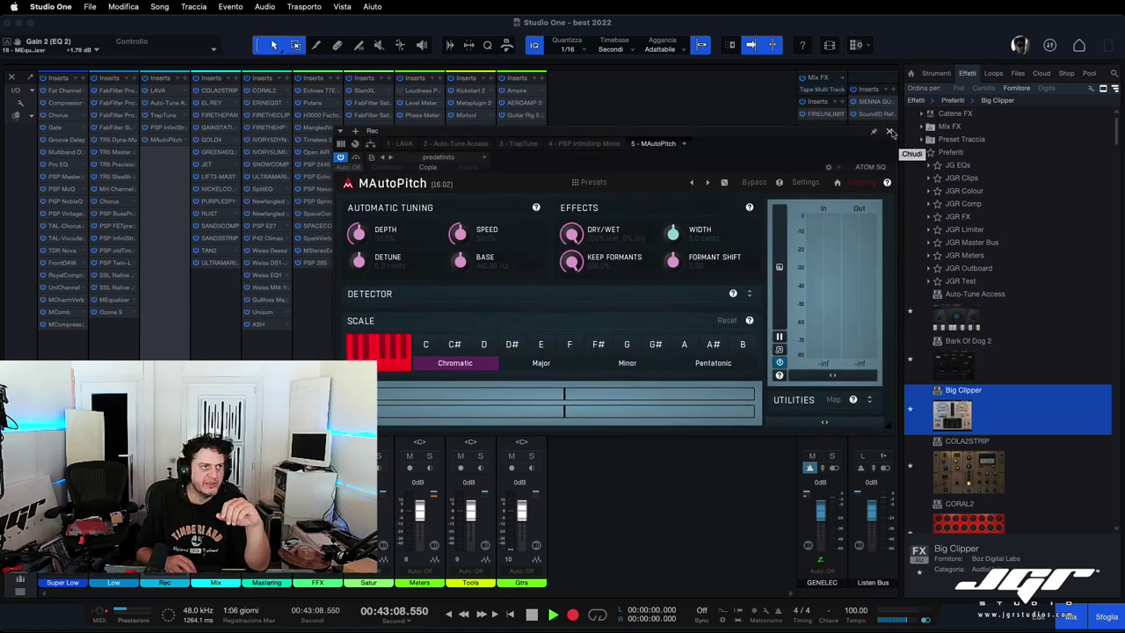
click(890, 132)
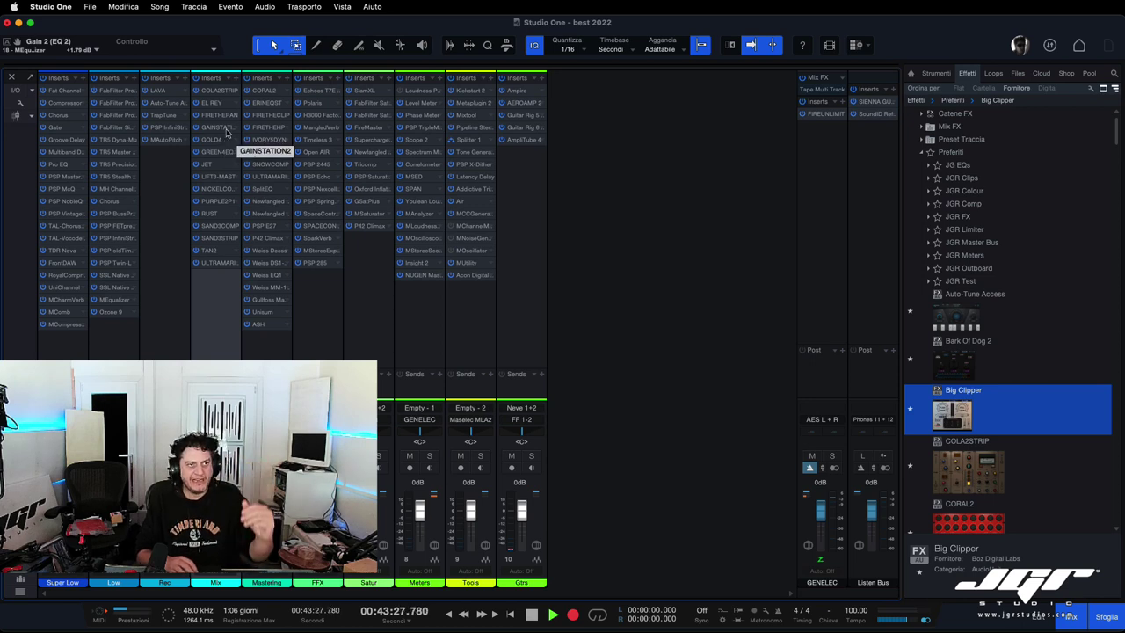
Step: Examine the Mix channel's COLA2STRIP, EL REY and GAINSTATION2 plug-ins in turn
click(220, 94)
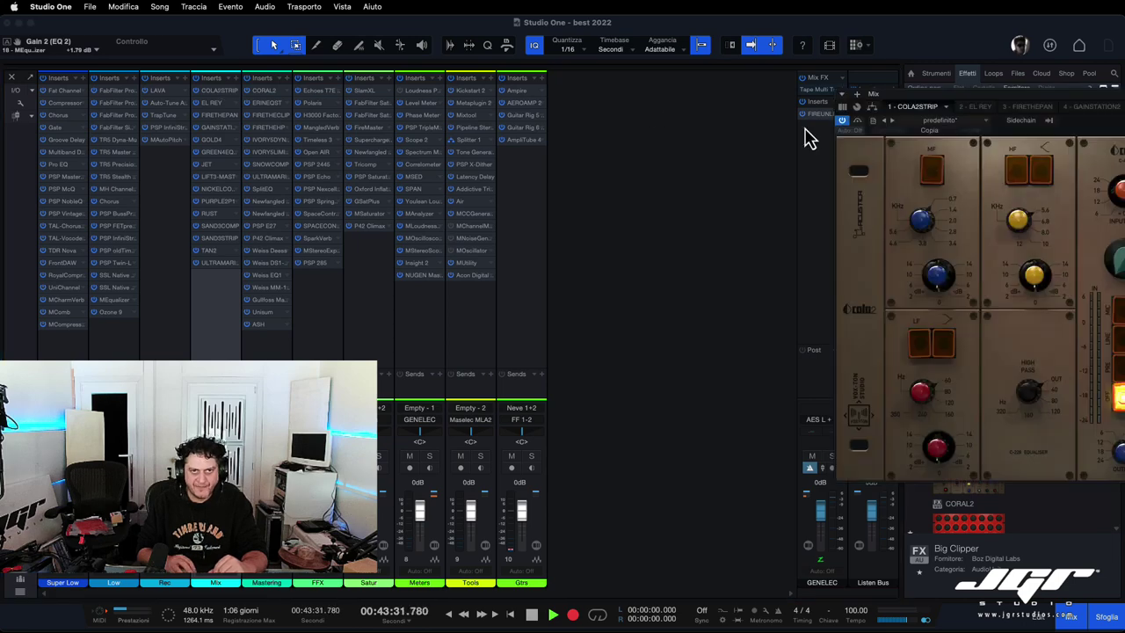
drag(934, 105, 417, 143)
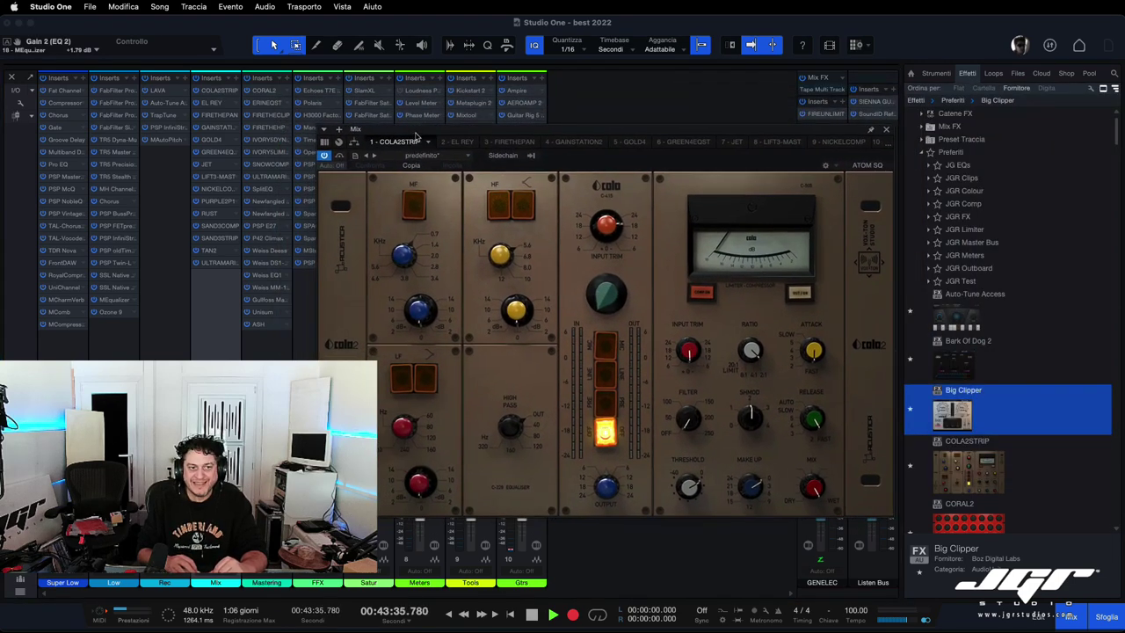
click(210, 102)
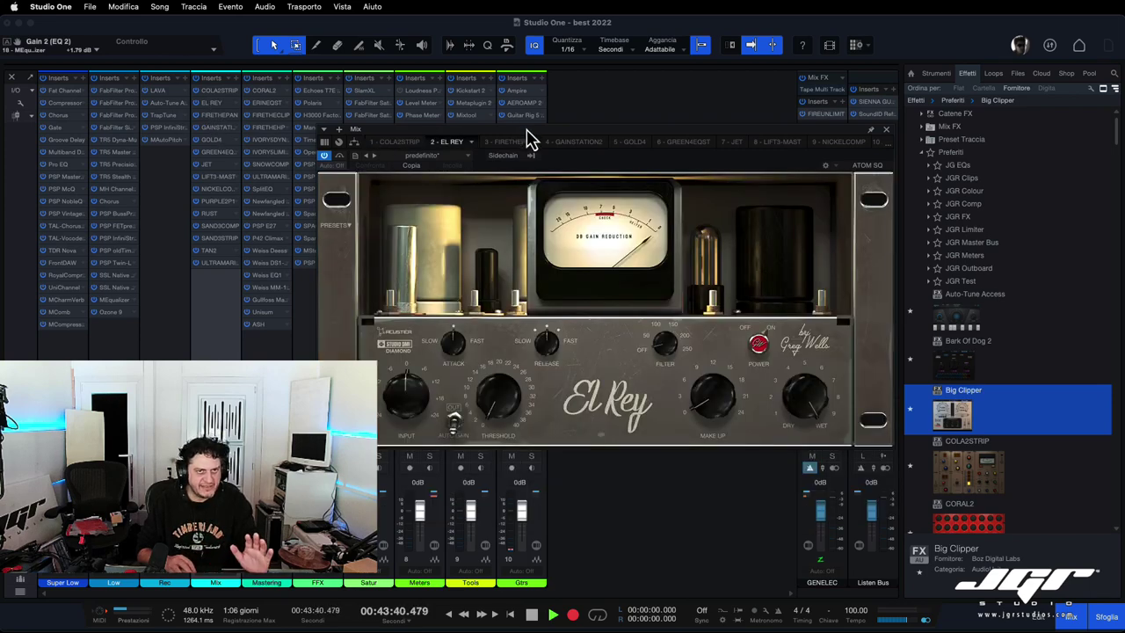
drag(527, 130, 529, 129)
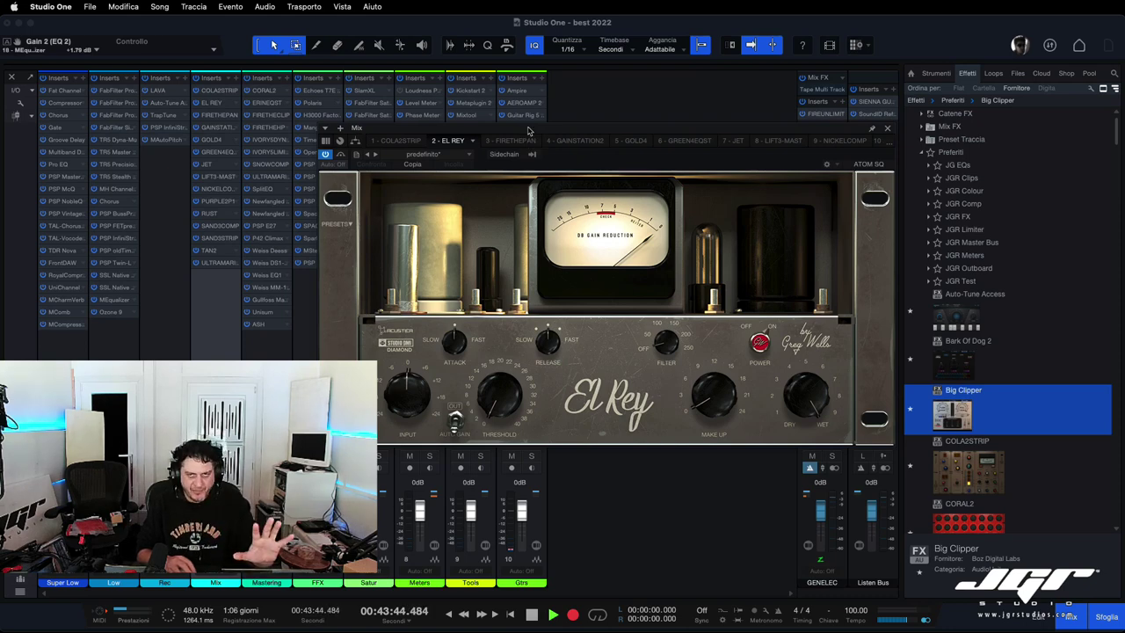
click(216, 128)
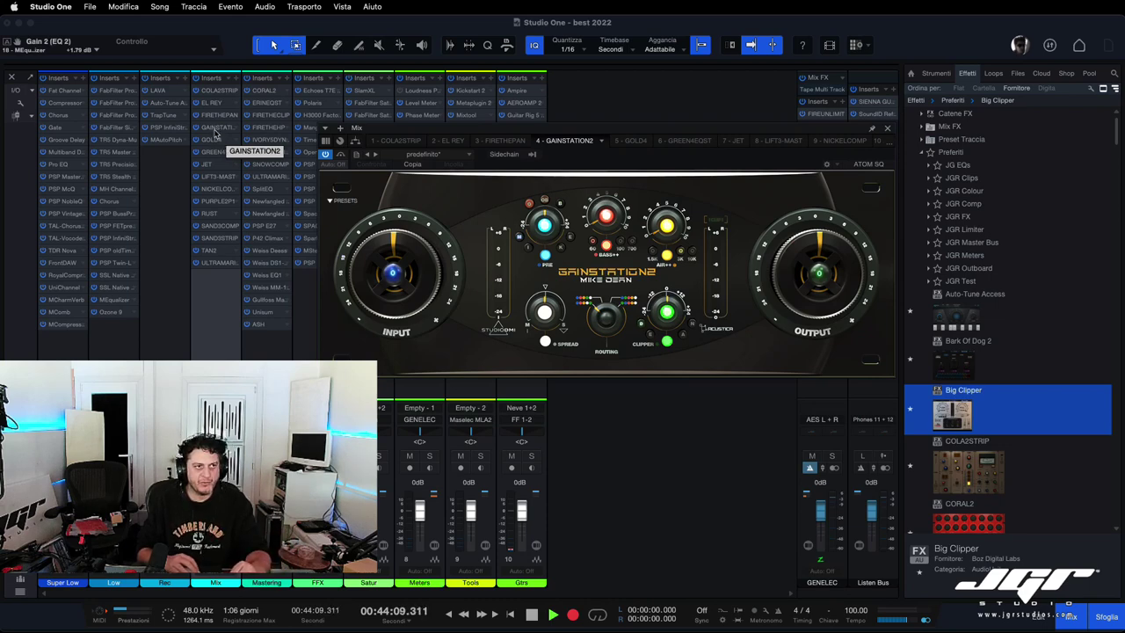
Step: Open the Mix channel's GOLD4 and switch its high and low EQ modules to the 3102 model and over to 3081
click(214, 143)
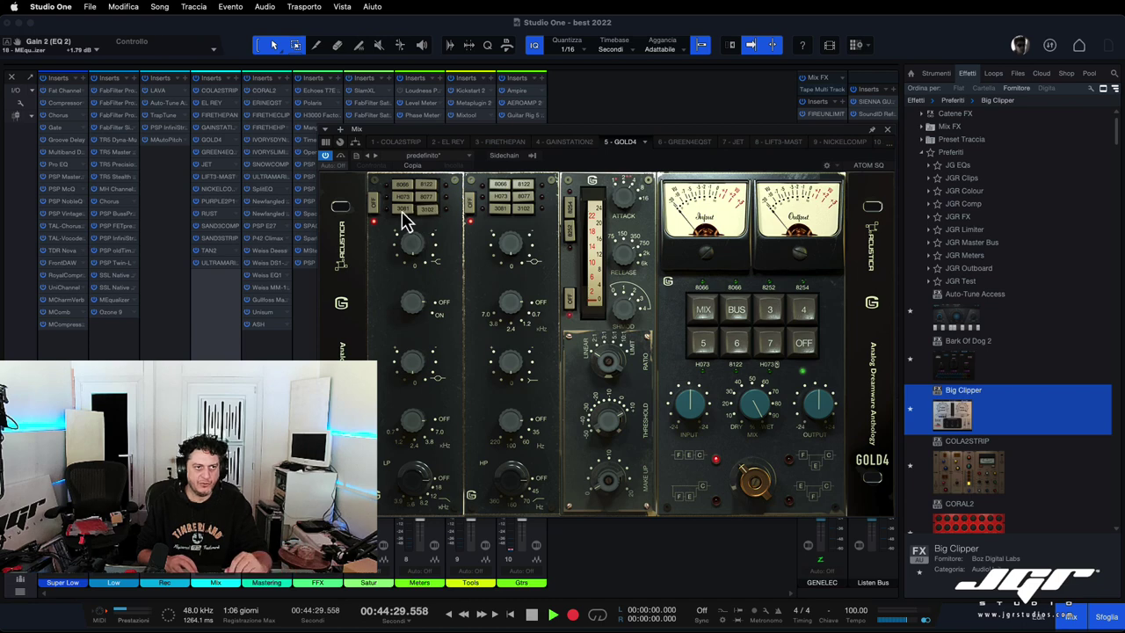
click(525, 211)
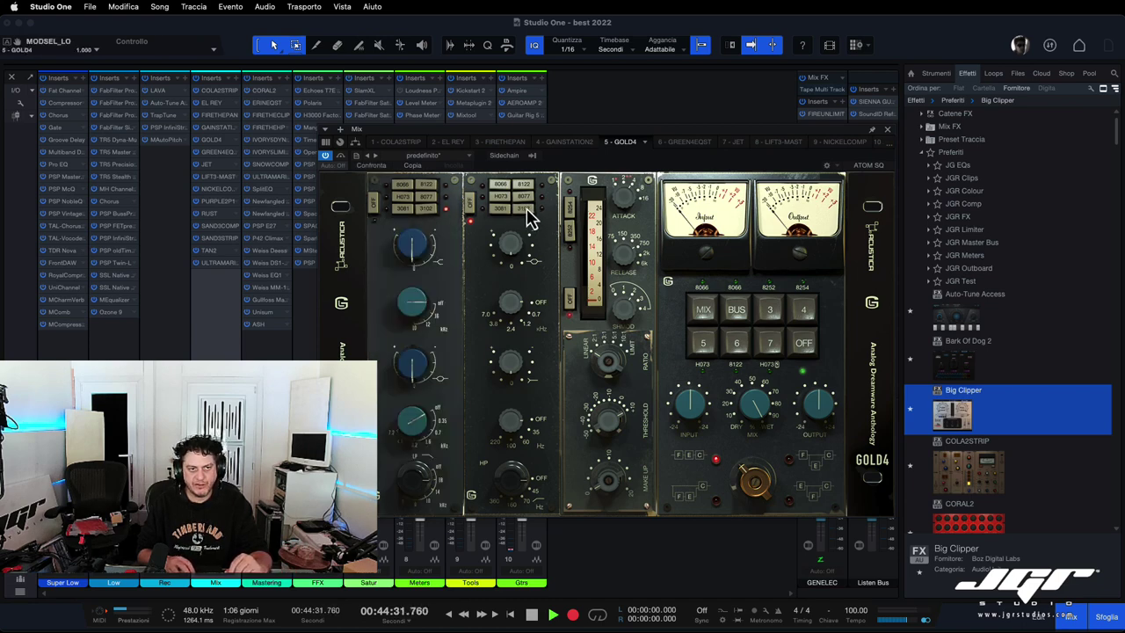
click(401, 210)
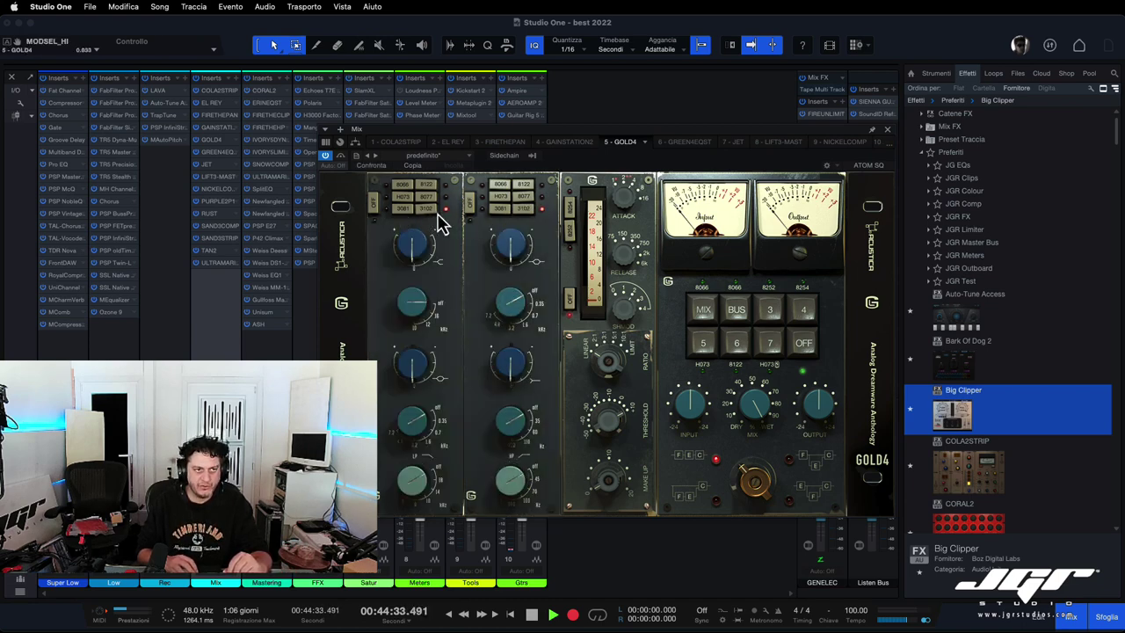
click(500, 212)
click(500, 213)
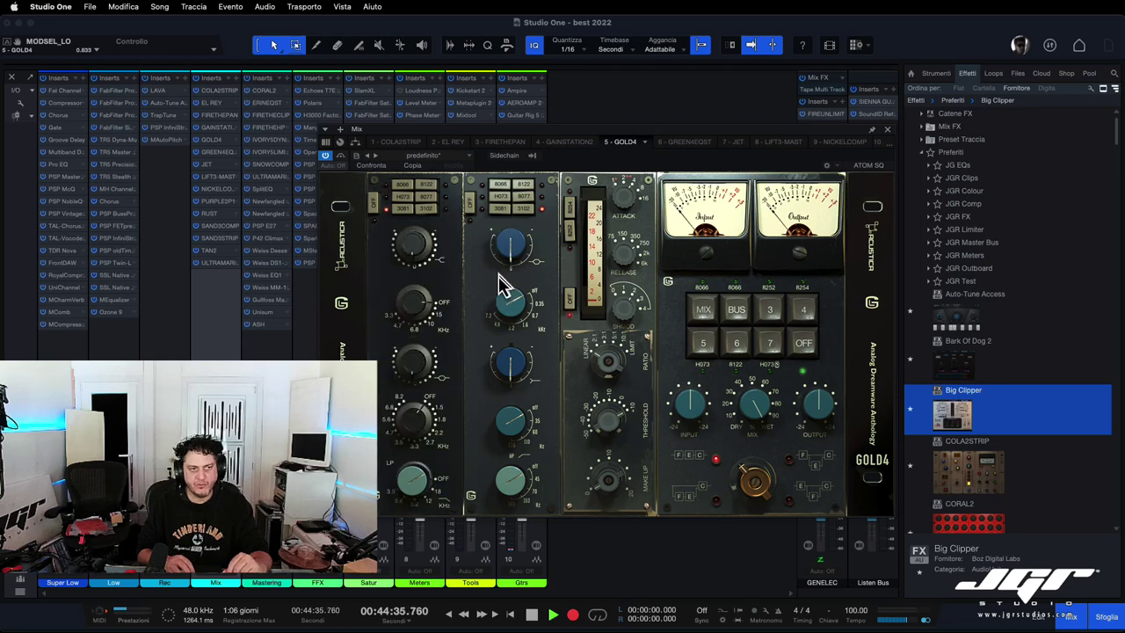
Step: Examine the Mix channel's GREEN4EQST, JET and LIFT3-MAST plug-ins in turn
click(211, 152)
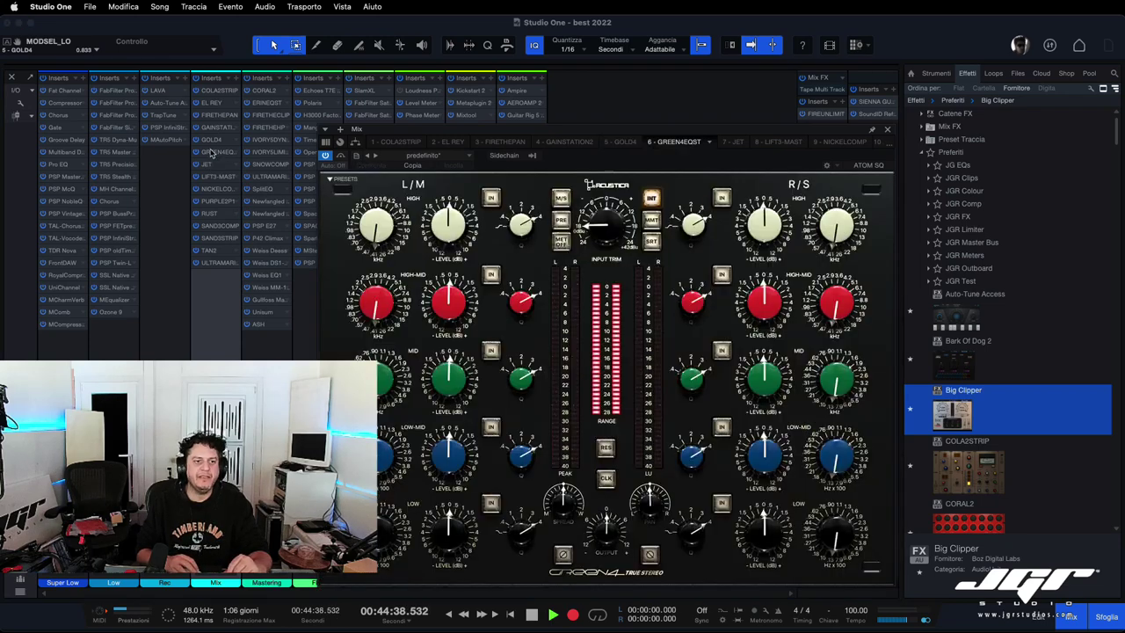
drag(522, 146, 480, 117)
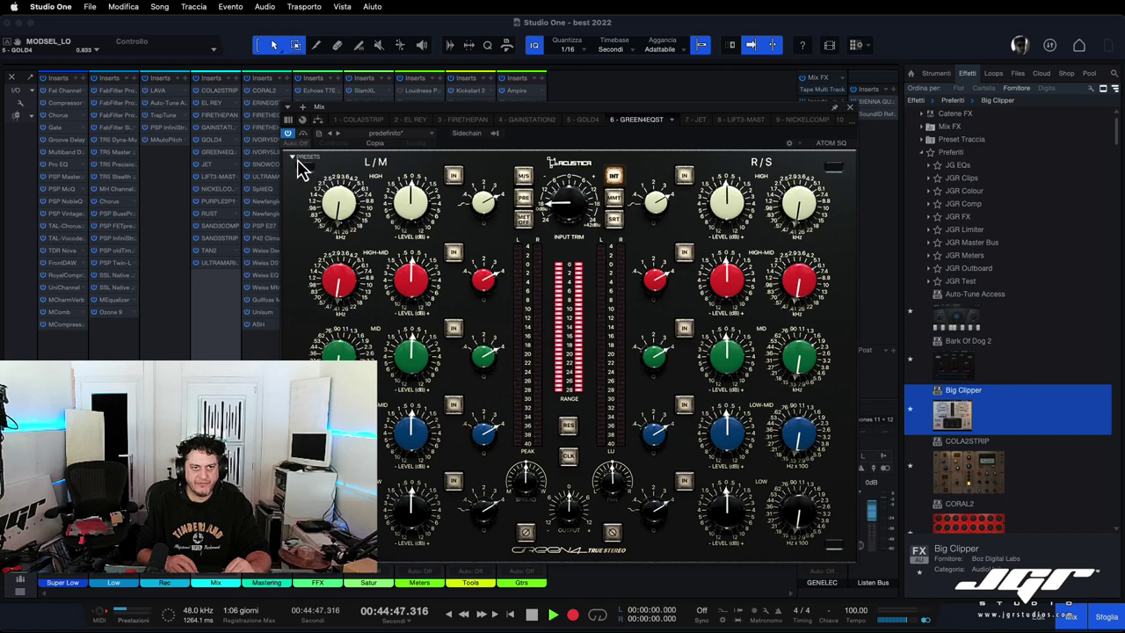
click(206, 165)
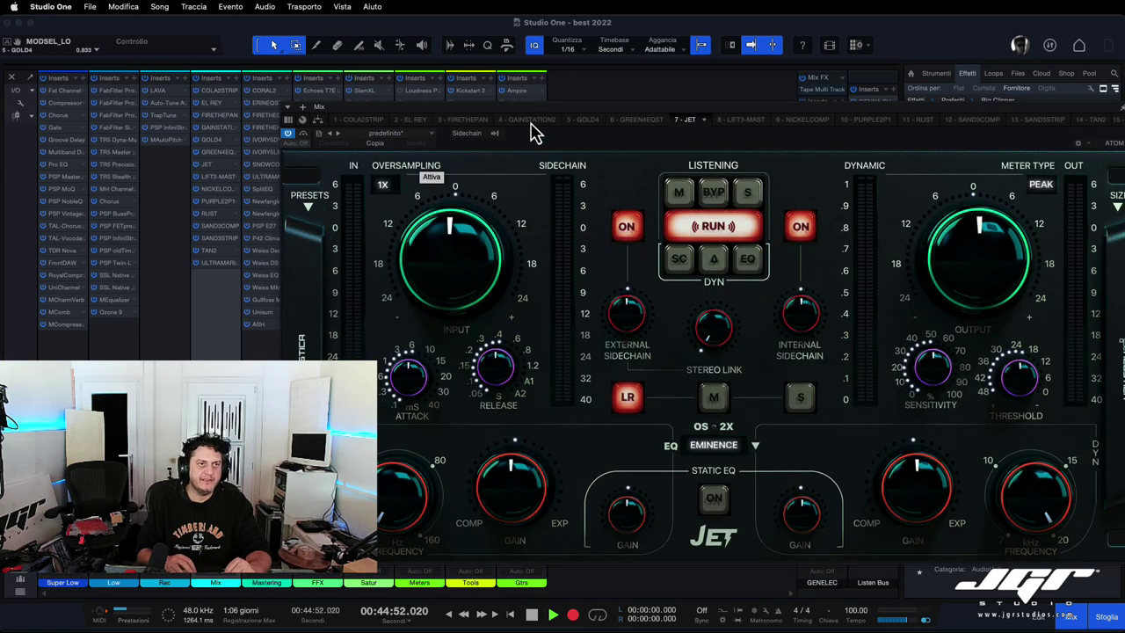
drag(545, 113, 472, 98)
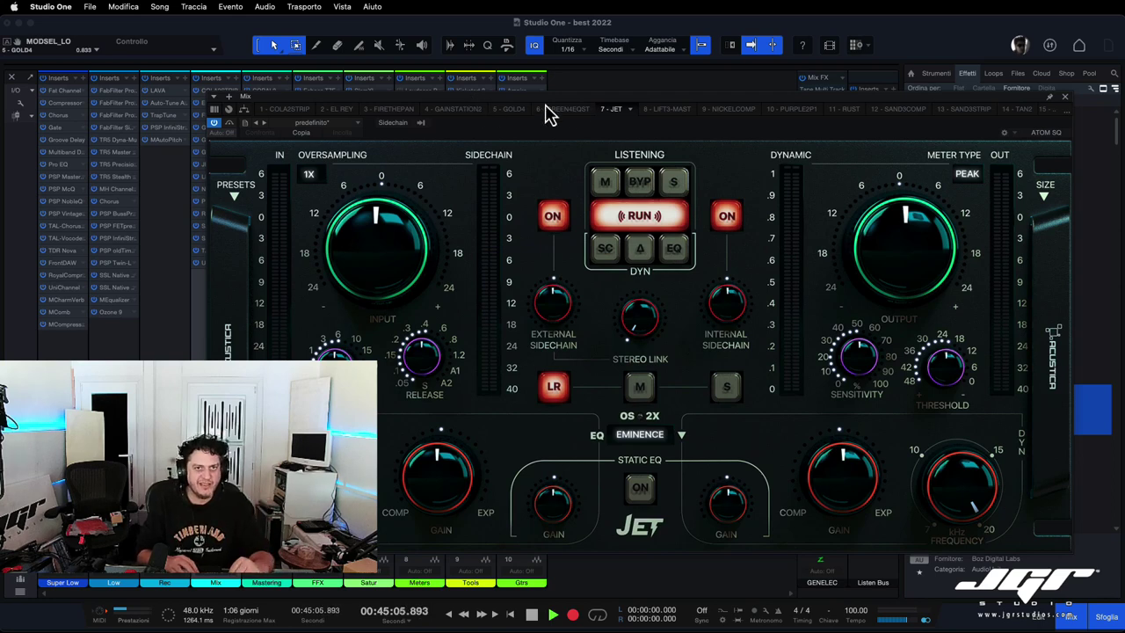
click(1065, 98)
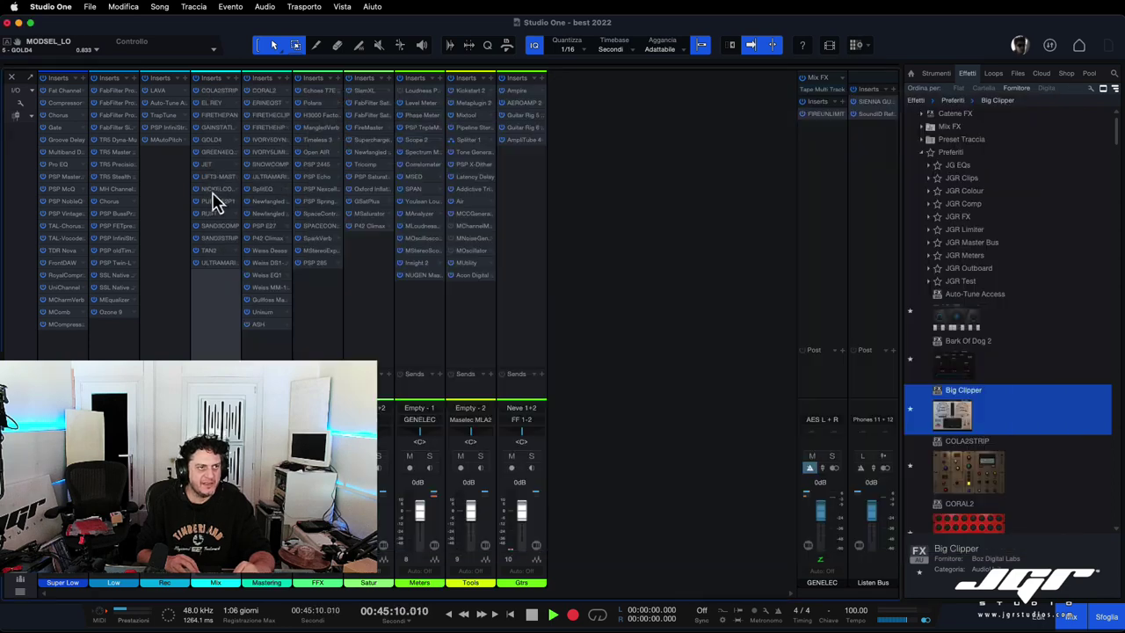
click(214, 181)
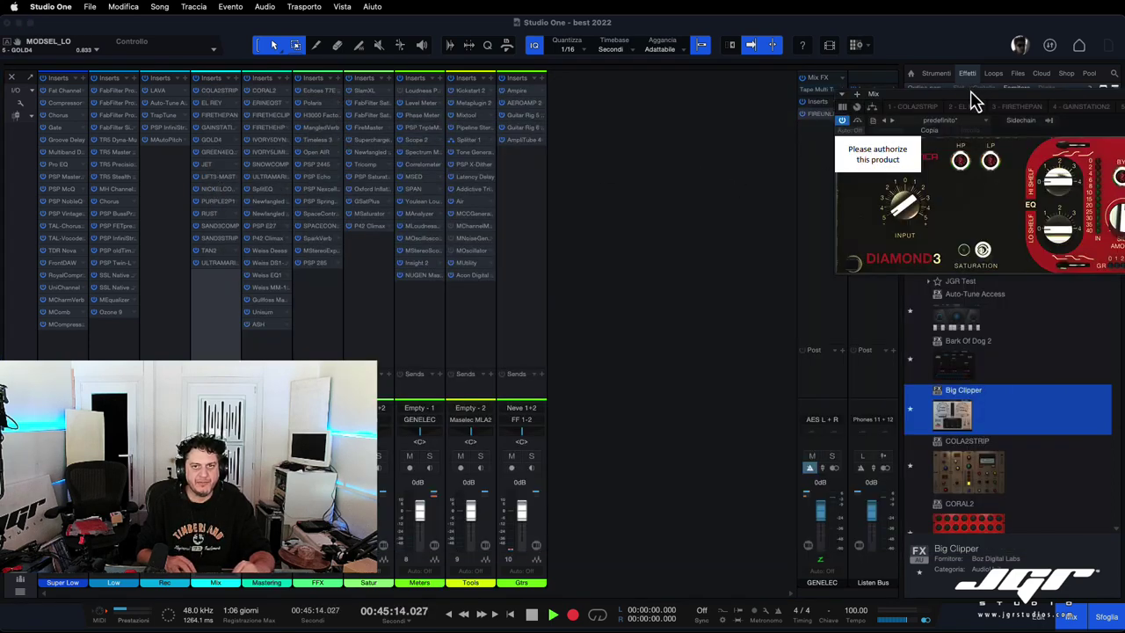
Step: Close the current plug-in and examine the Mix channel's NICKELCOMP and PURPLE2P1 in turn
drag(971, 91, 492, 105)
click(928, 106)
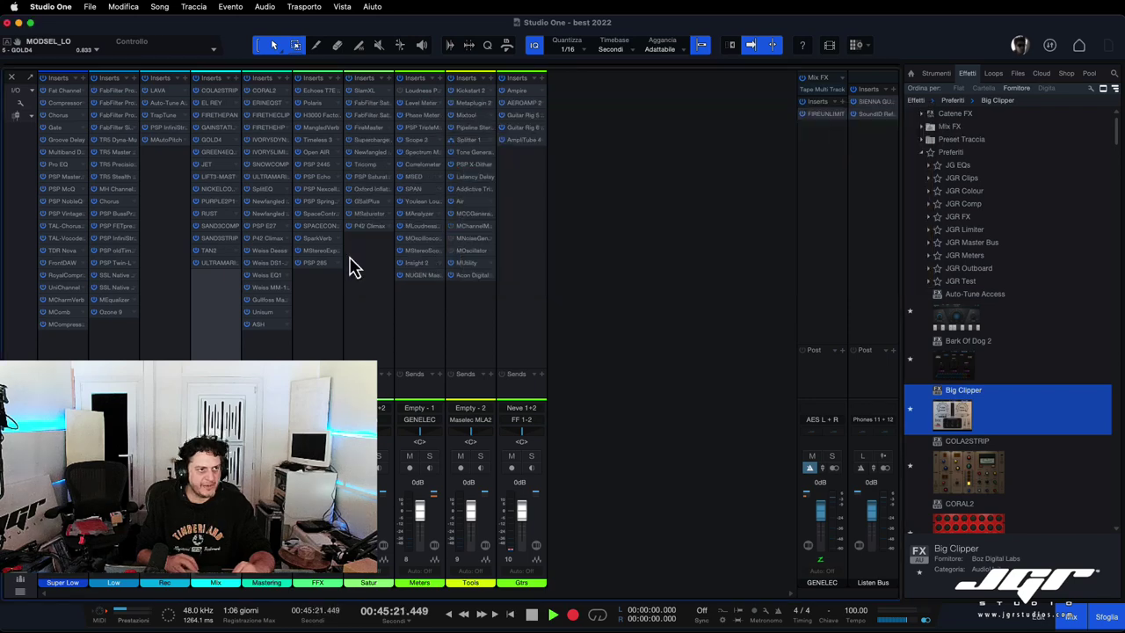
double_click(216, 190)
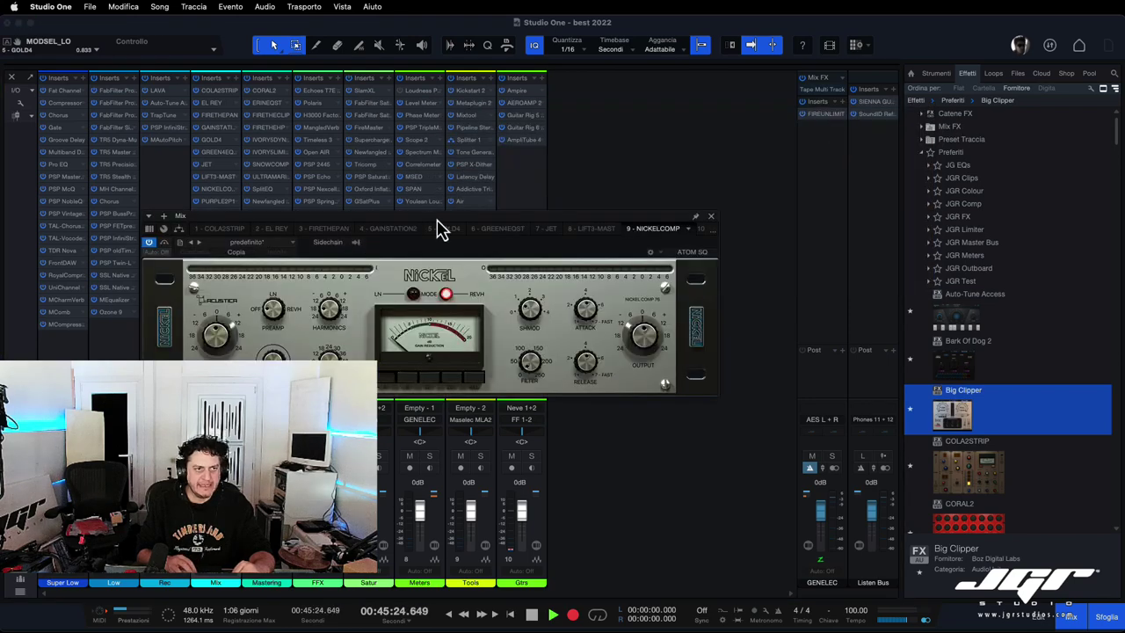
drag(442, 228, 595, 220)
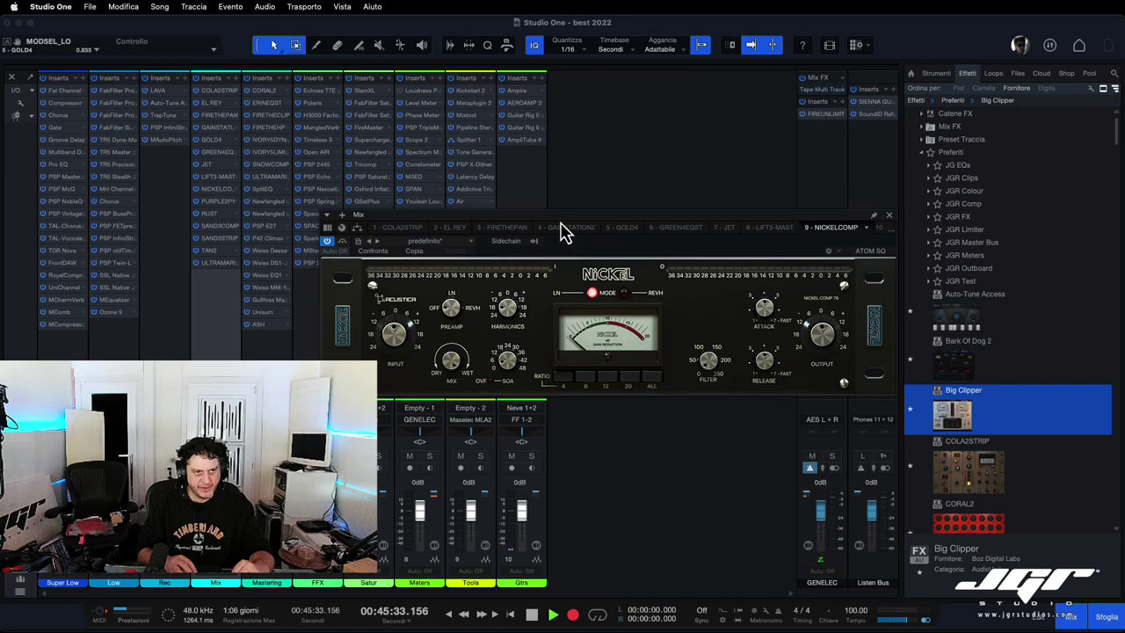
click(222, 201)
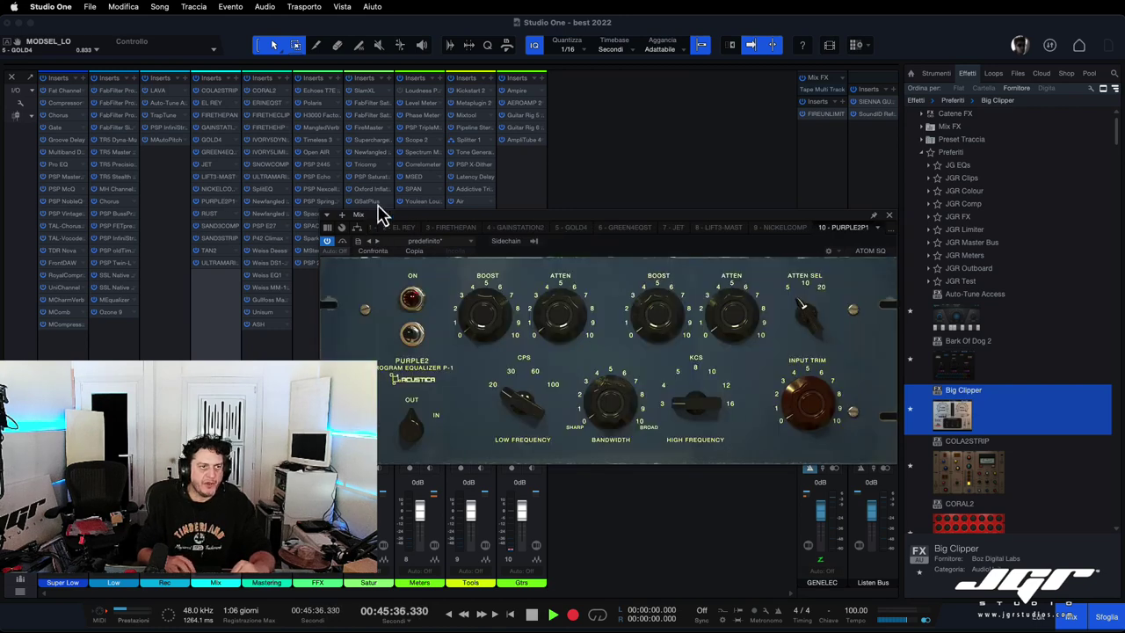
drag(542, 220, 545, 156)
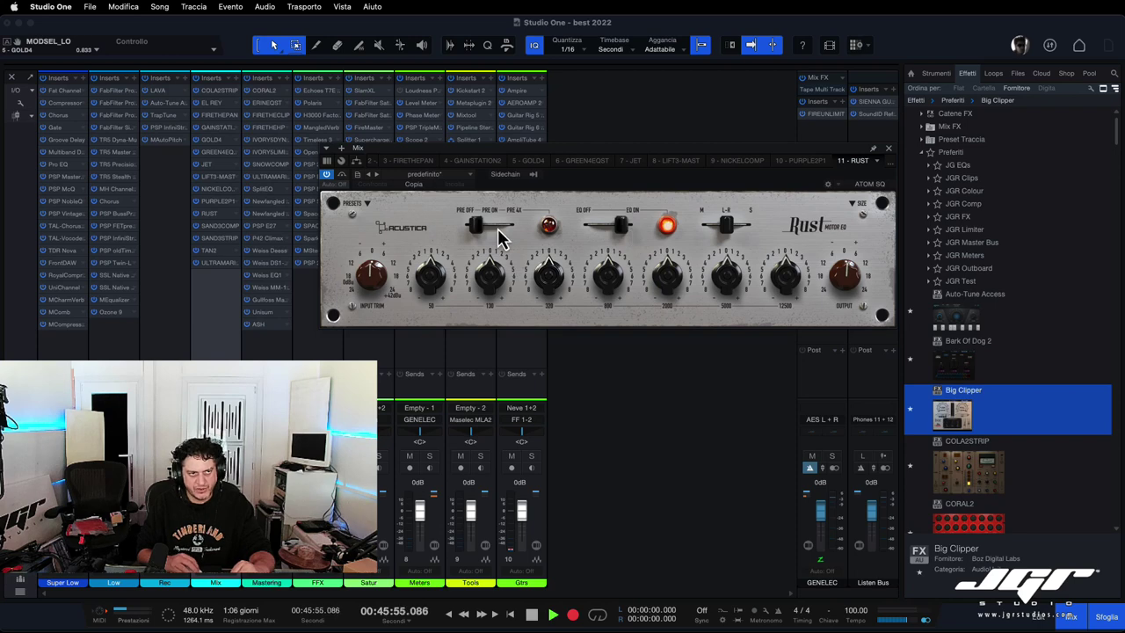
Step: Examine the preamp switch on the Mix channel's RUST equalizer, and view SAND3STRIP before closing it
mouse_move(480, 227)
mouse_down()
mouse_move(512, 226)
mouse_move(470, 226)
mouse_up()
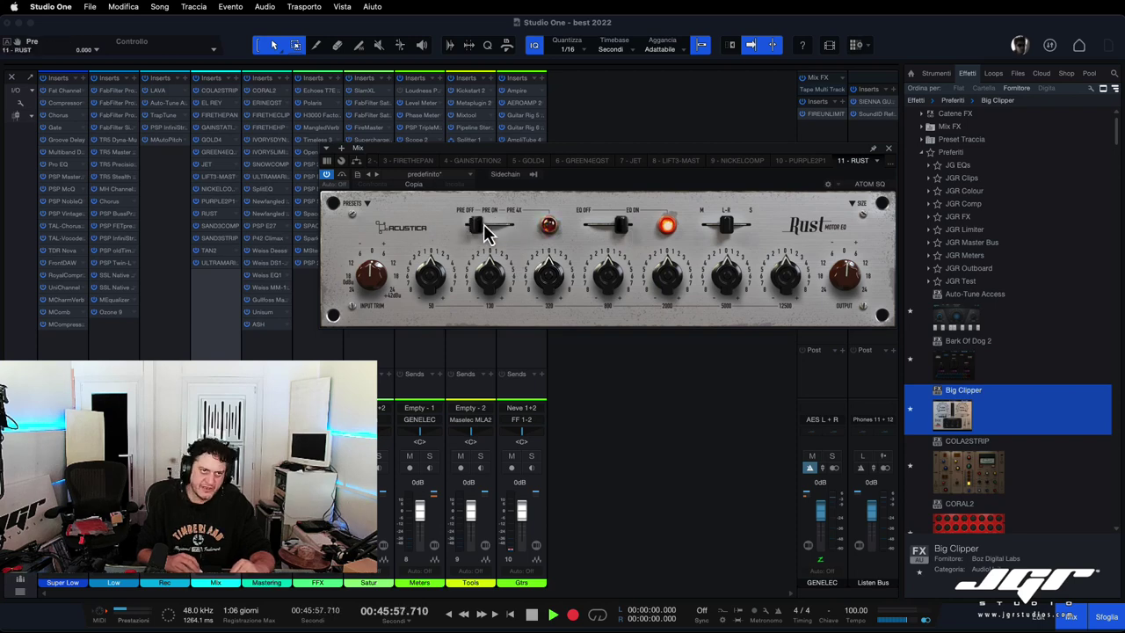
click(215, 238)
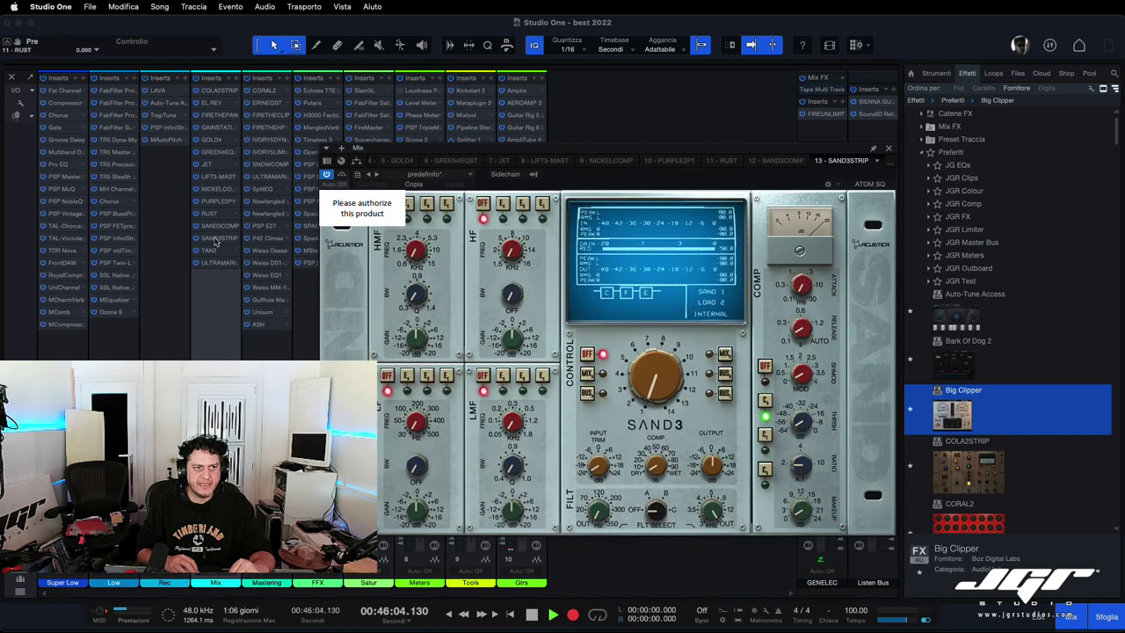
drag(572, 160, 554, 152)
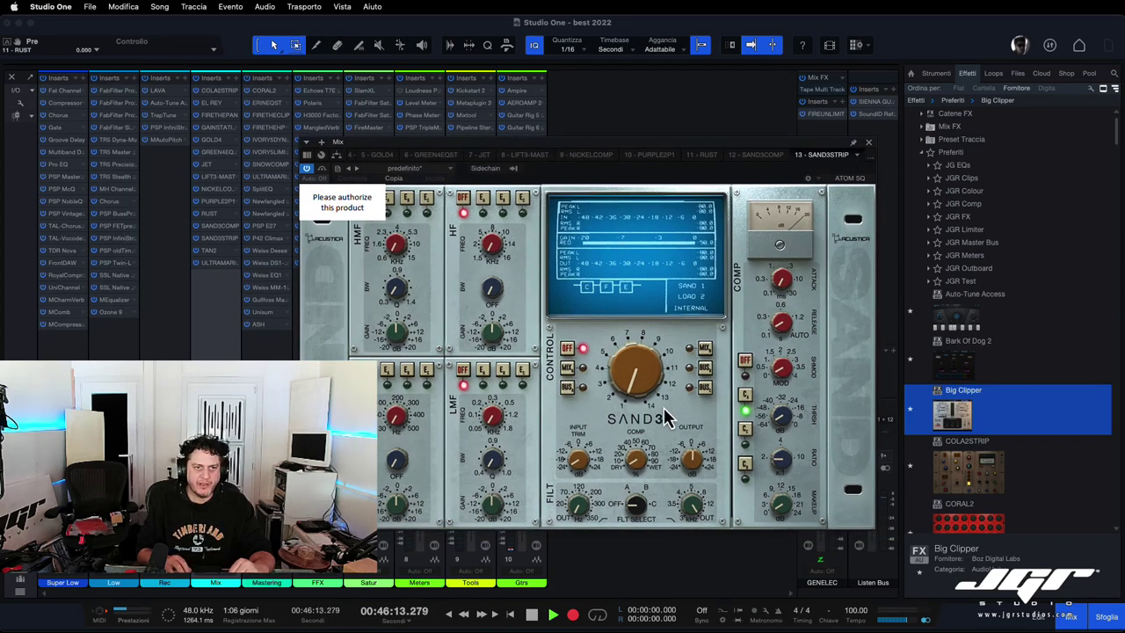
click(868, 142)
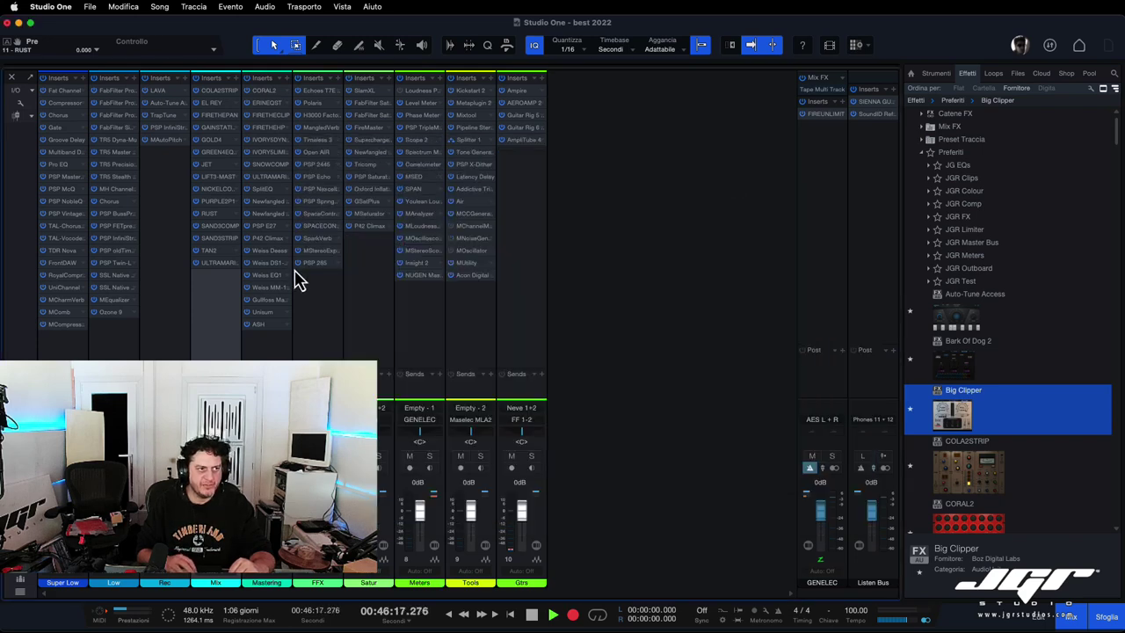
Step: Examine the Mix channel's TAN2 compressor, browse its Jurij Ricotti presets without loading one, and close its window
click(209, 251)
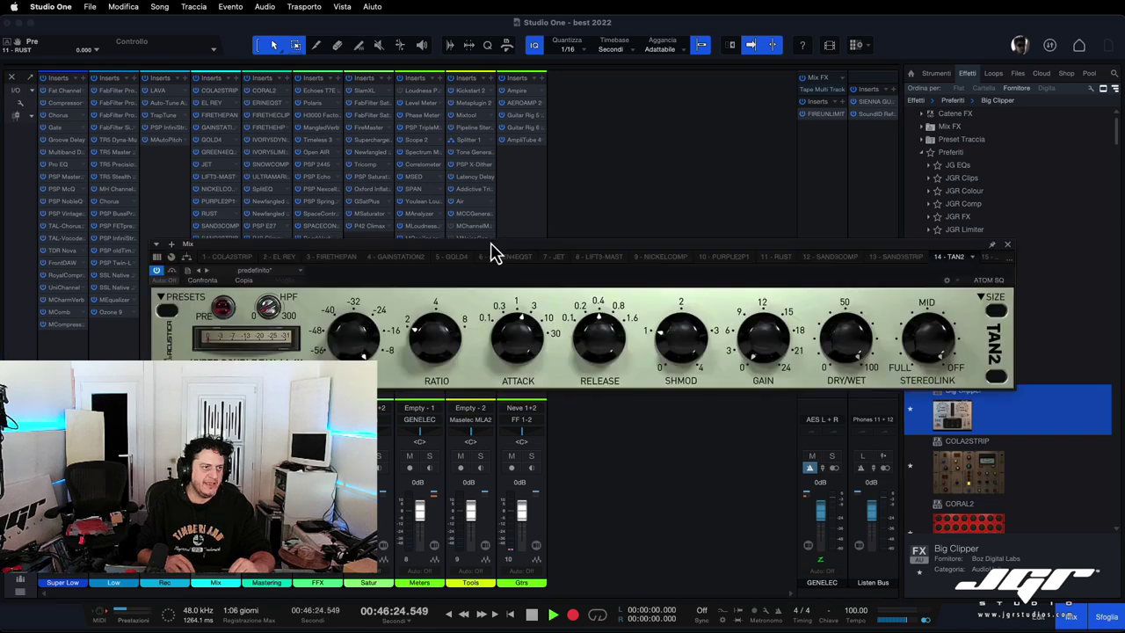
drag(495, 253, 489, 259)
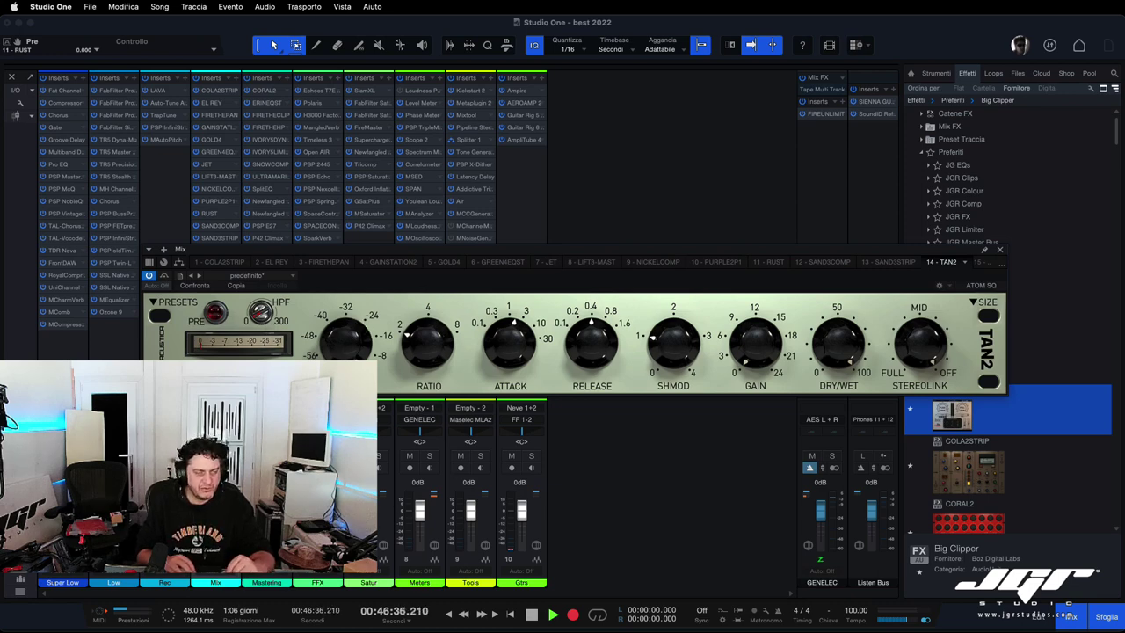
click(154, 303)
mouse_move(202, 338)
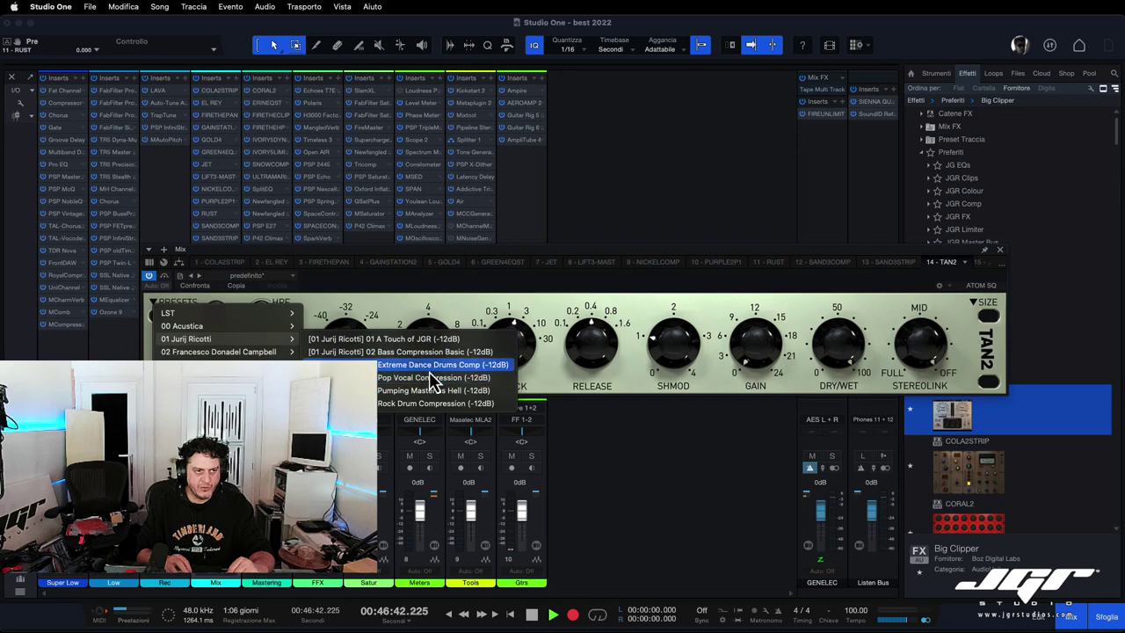
click(527, 304)
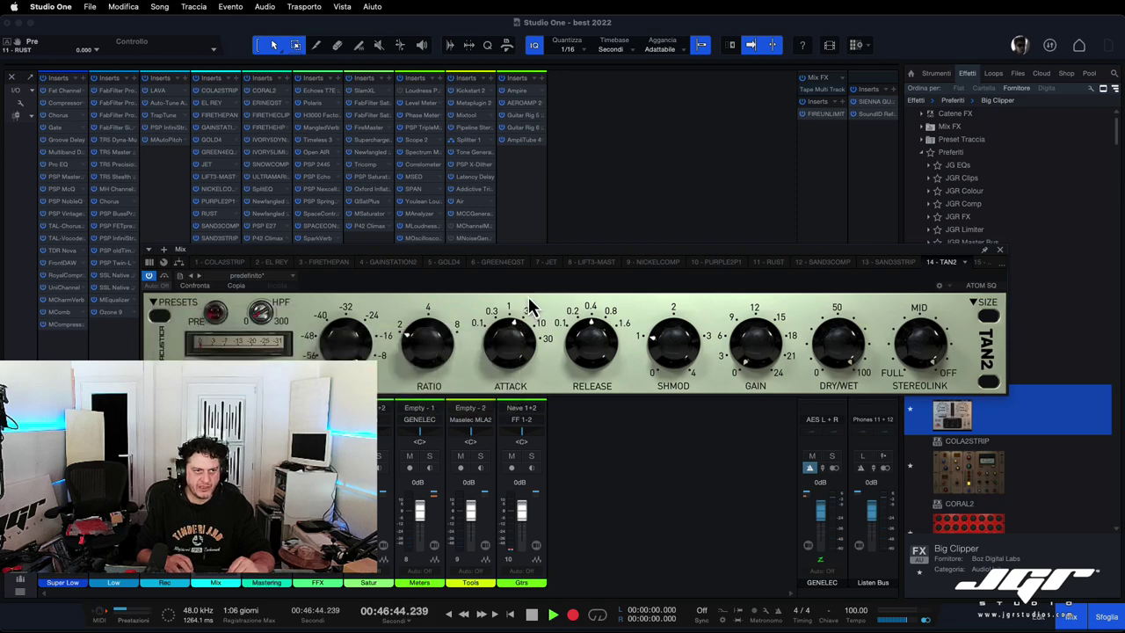
click(1000, 252)
Step: Examine the Mix channel's ULTRAMARINE4 compressor and close its window
click(221, 263)
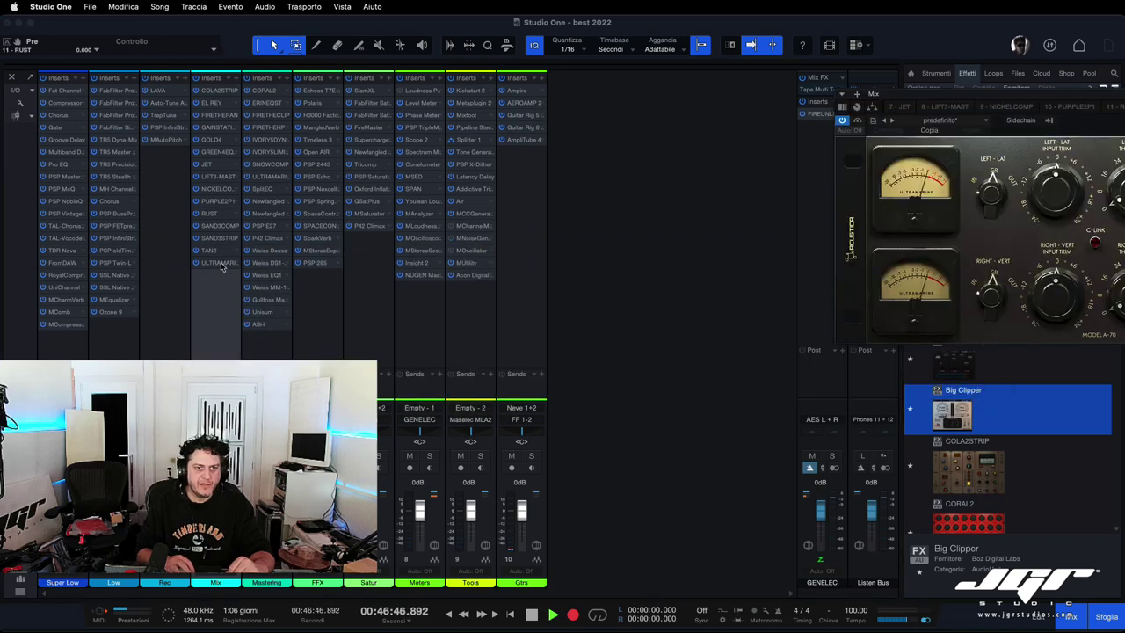
drag(970, 101, 394, 144)
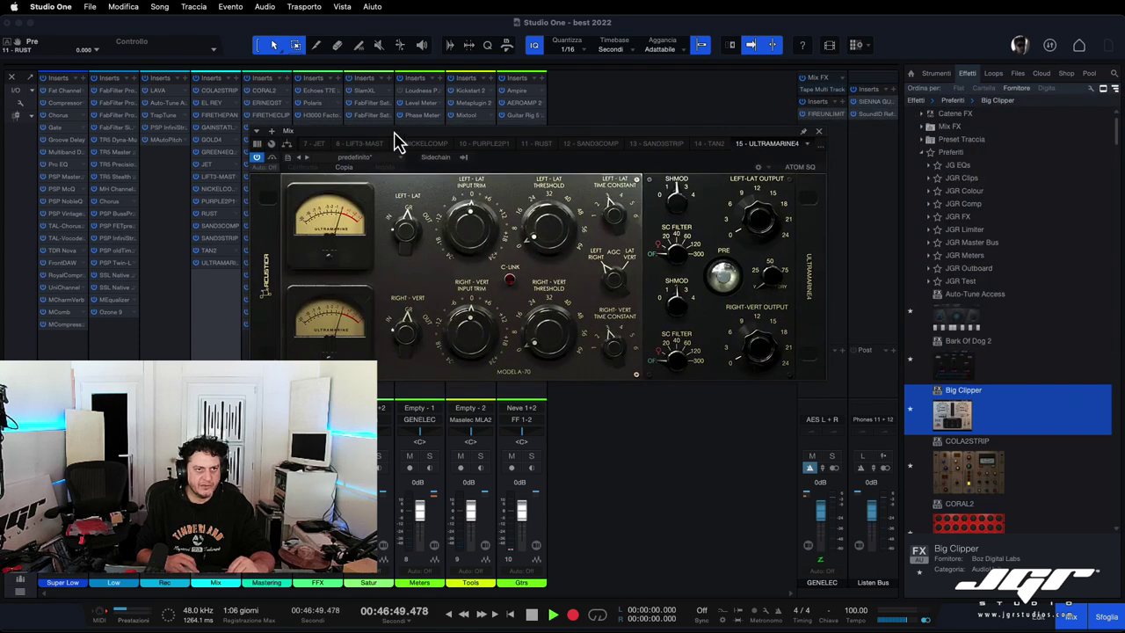
drag(770, 143, 741, 158)
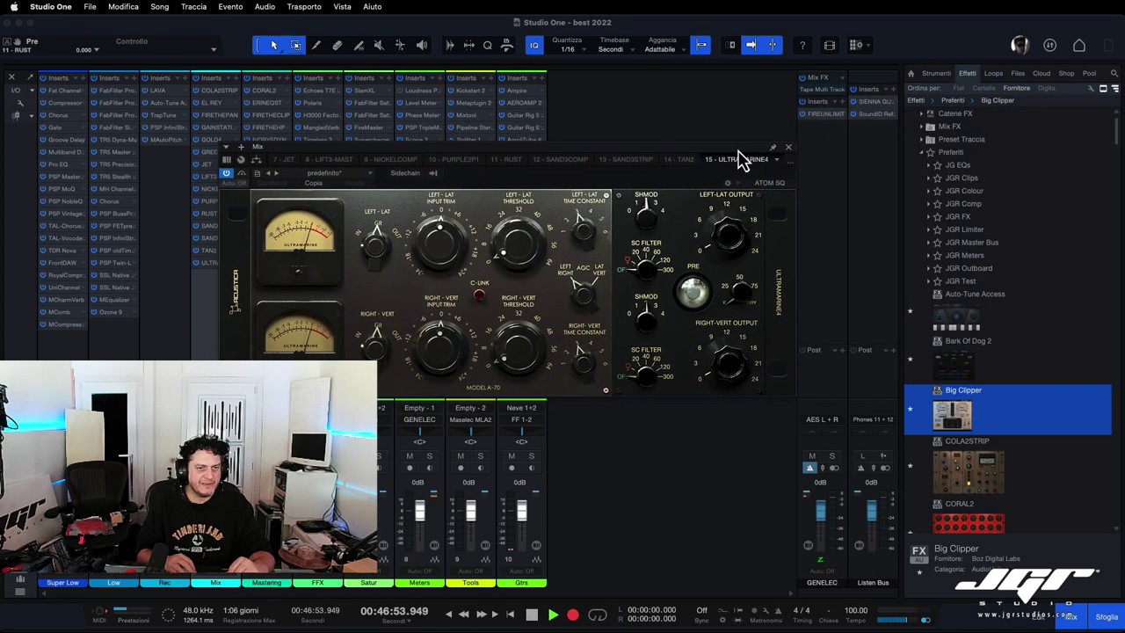
click(789, 146)
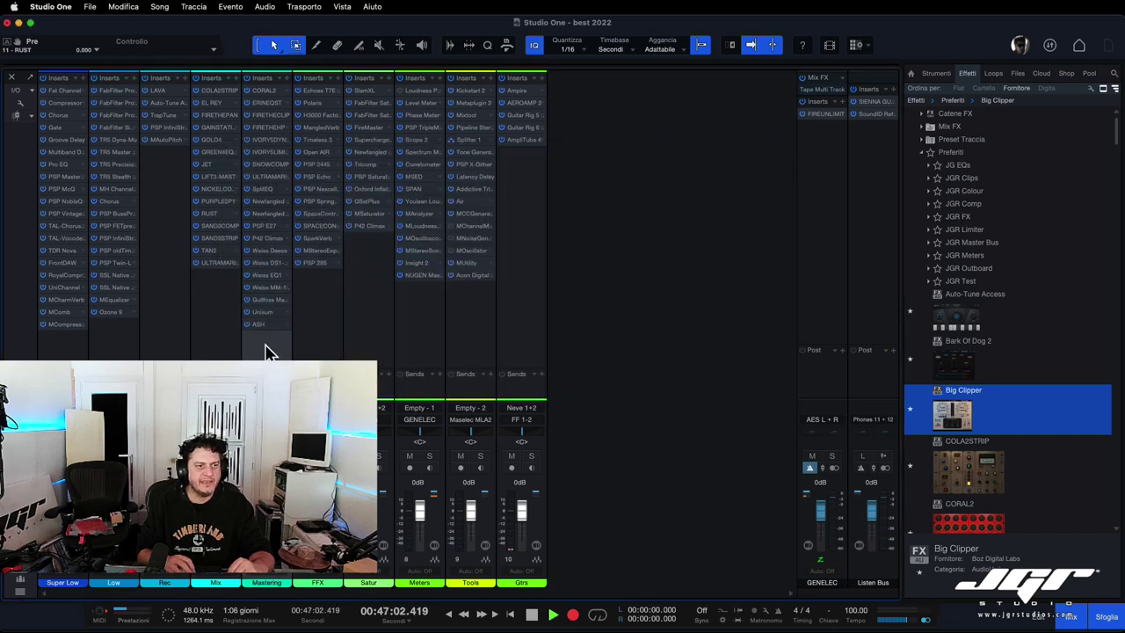
Step: Examine the Mastering channel's ASH, and view Unisum with its style editor expanded before closing it
click(258, 326)
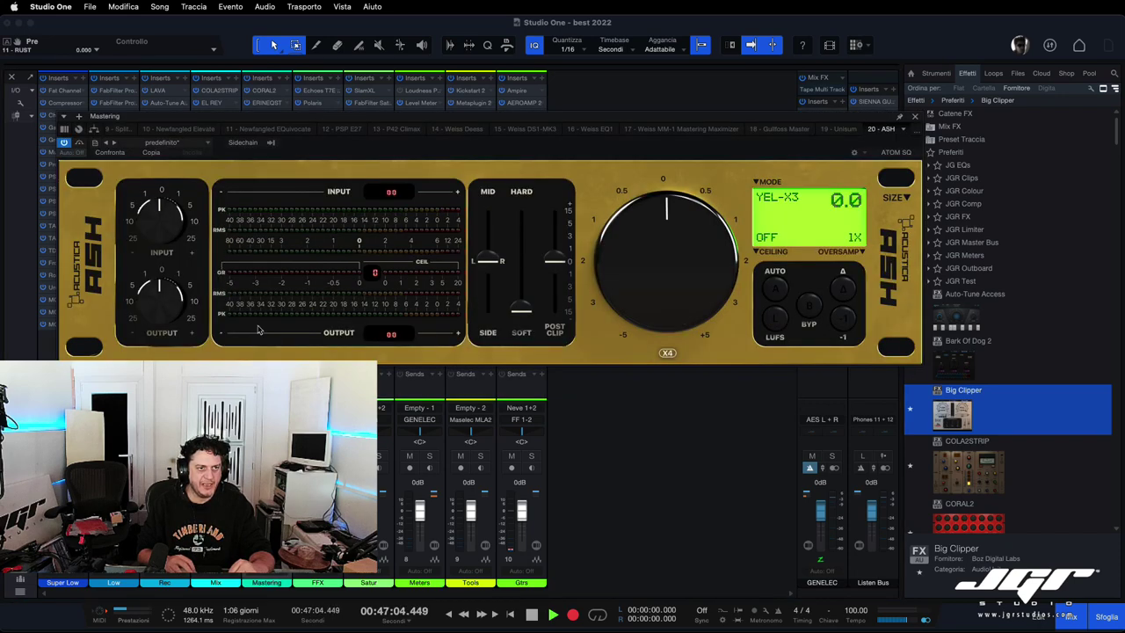
click(915, 116)
click(261, 319)
drag(387, 164, 308, 166)
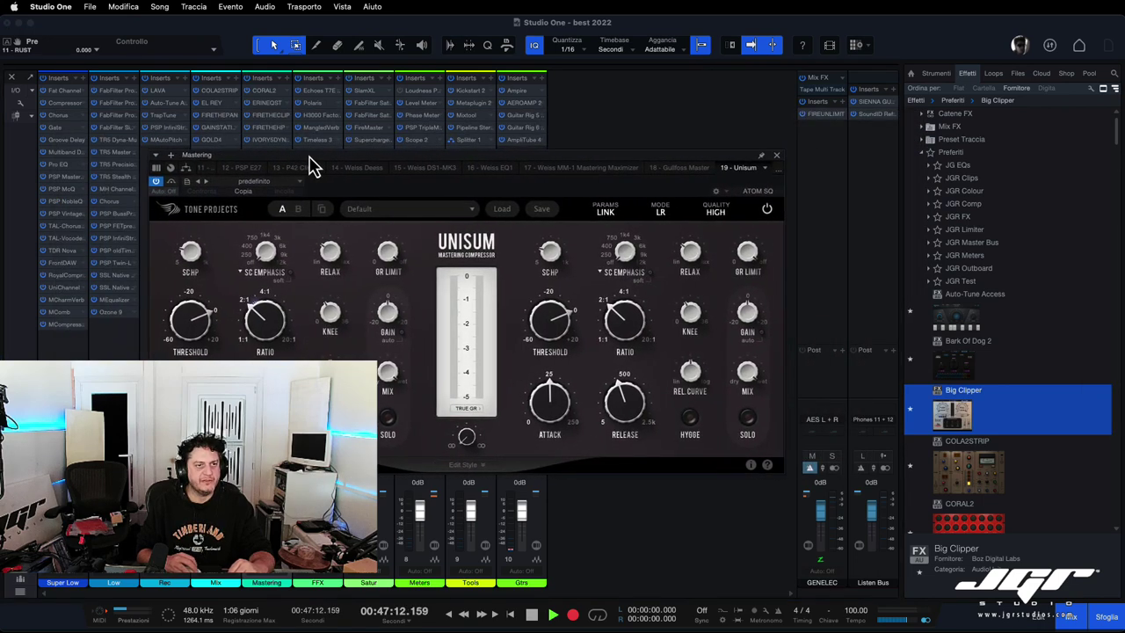
click(483, 468)
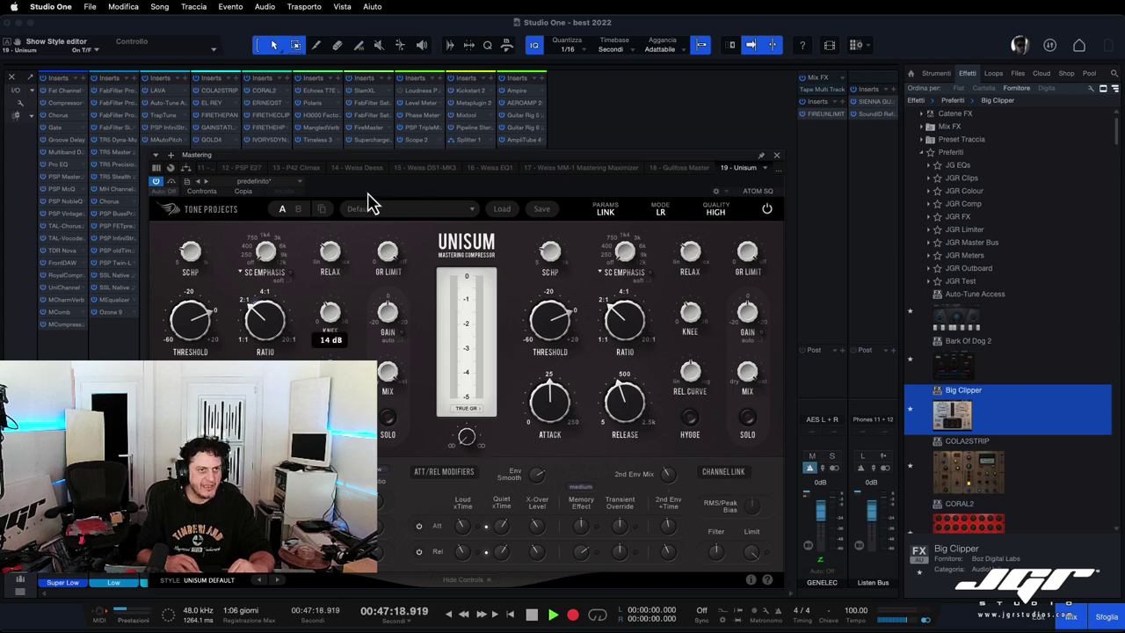
mouse_move(543, 378)
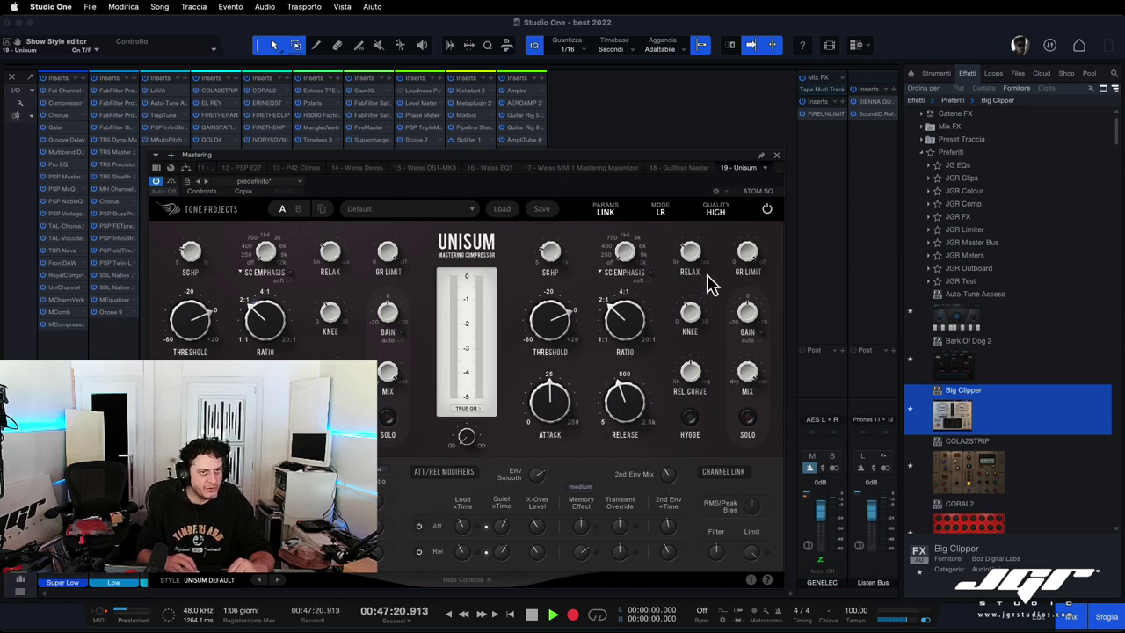
click(777, 156)
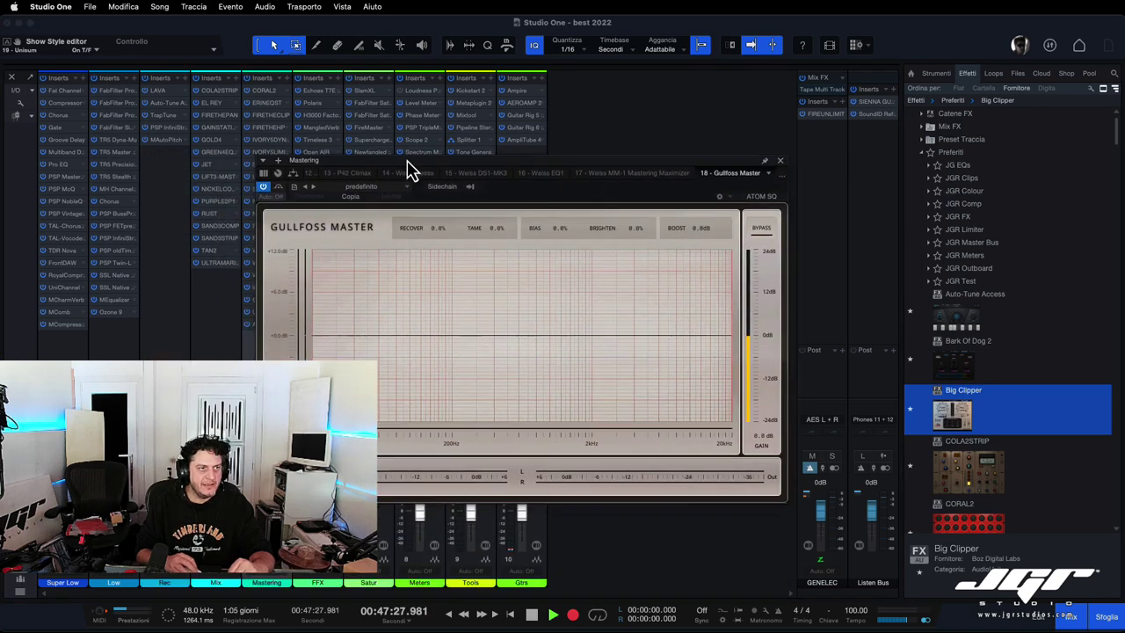
Step: Examine the Mastering channel's Gullfoss Master, toggle its bypass on and off, and close its window
drag(406, 162, 410, 159)
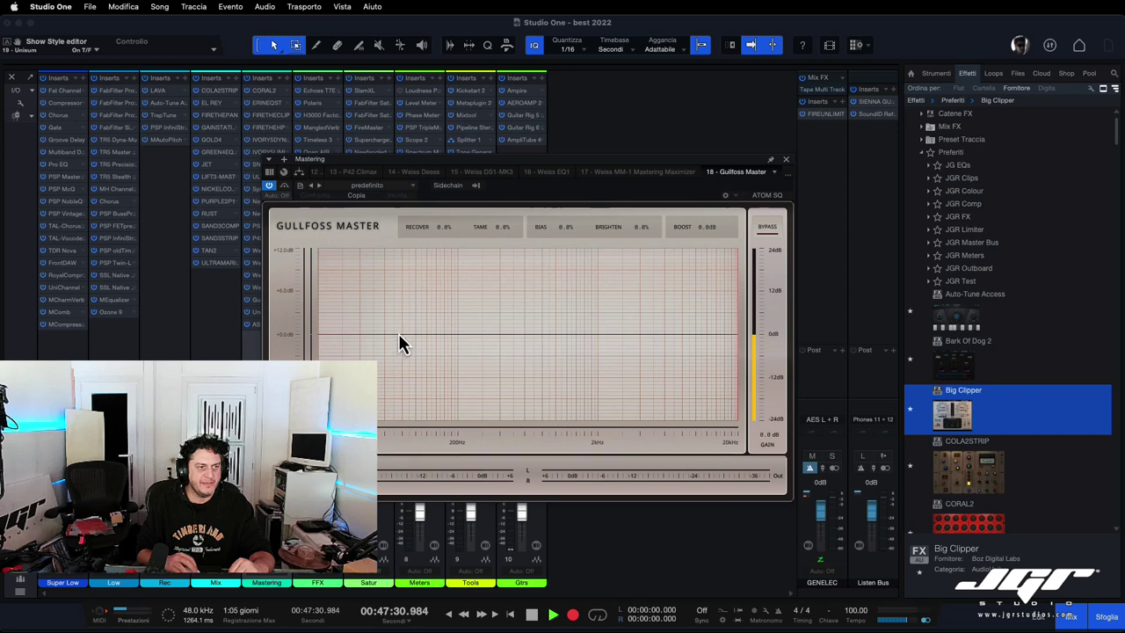
click(765, 232)
click(768, 234)
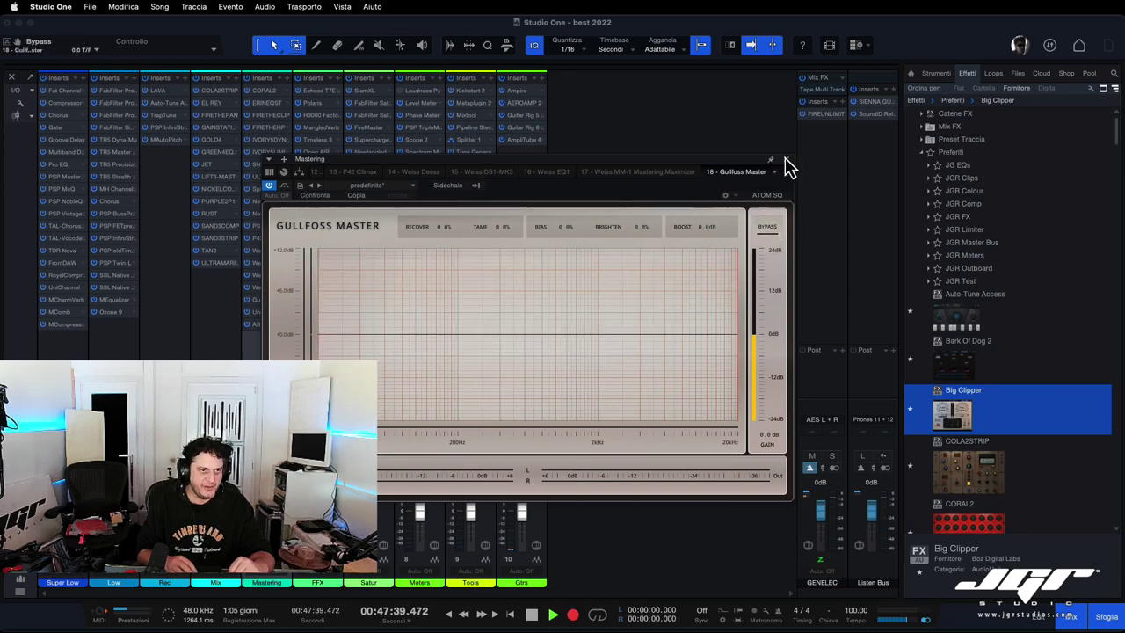
click(786, 161)
Step: Examine the Weiss MM-1 mastering maximizer and close its window
click(257, 287)
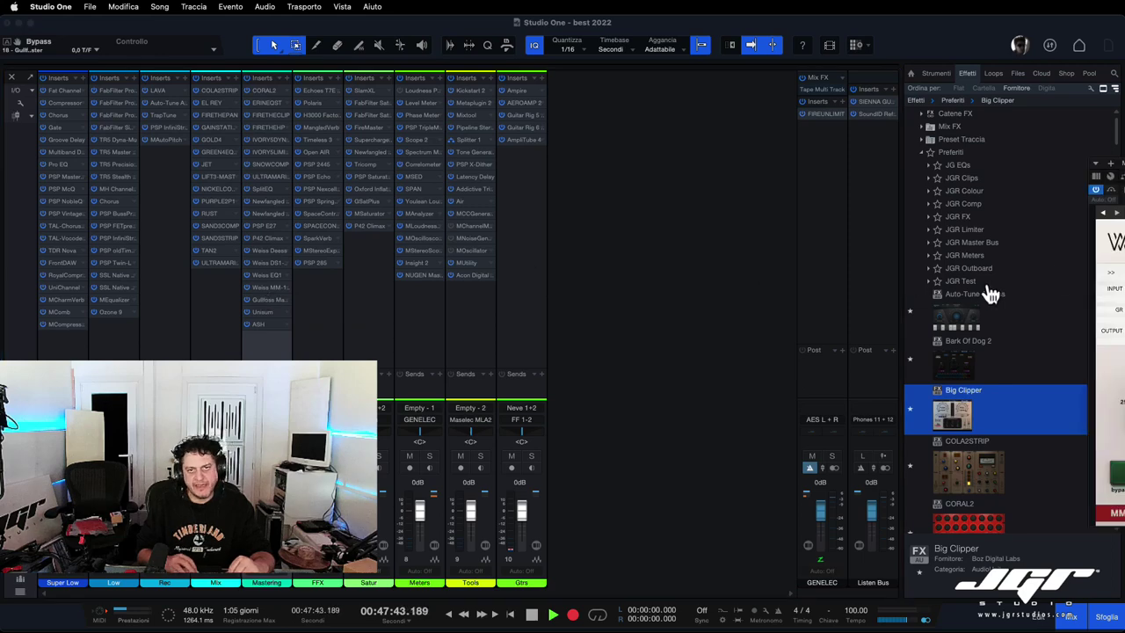
drag(1123, 164, 697, 139)
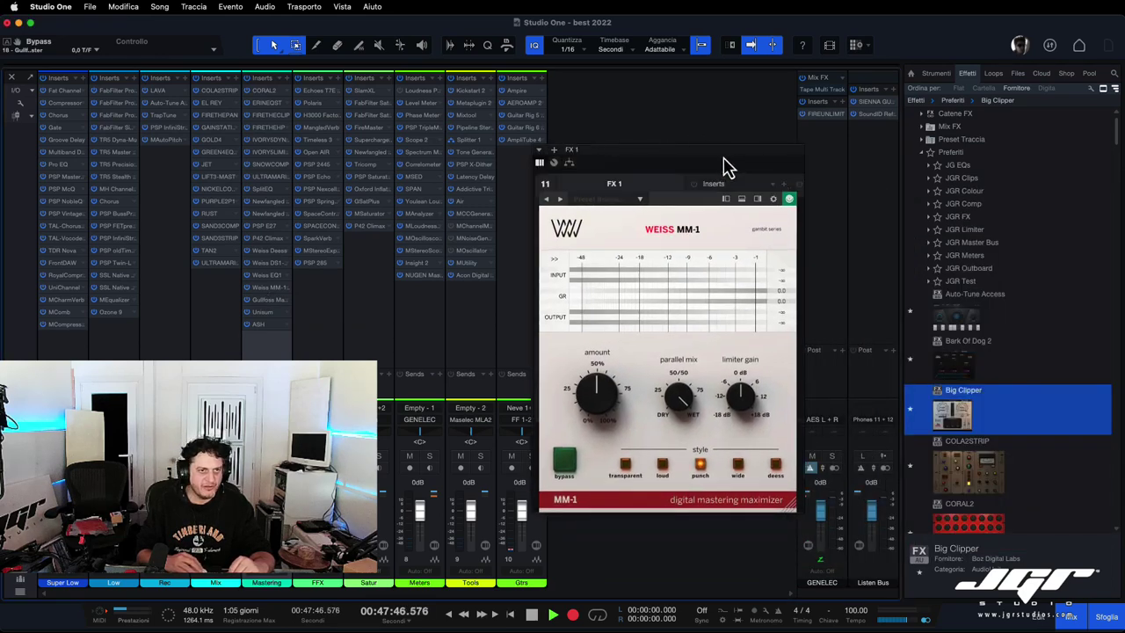
click(795, 151)
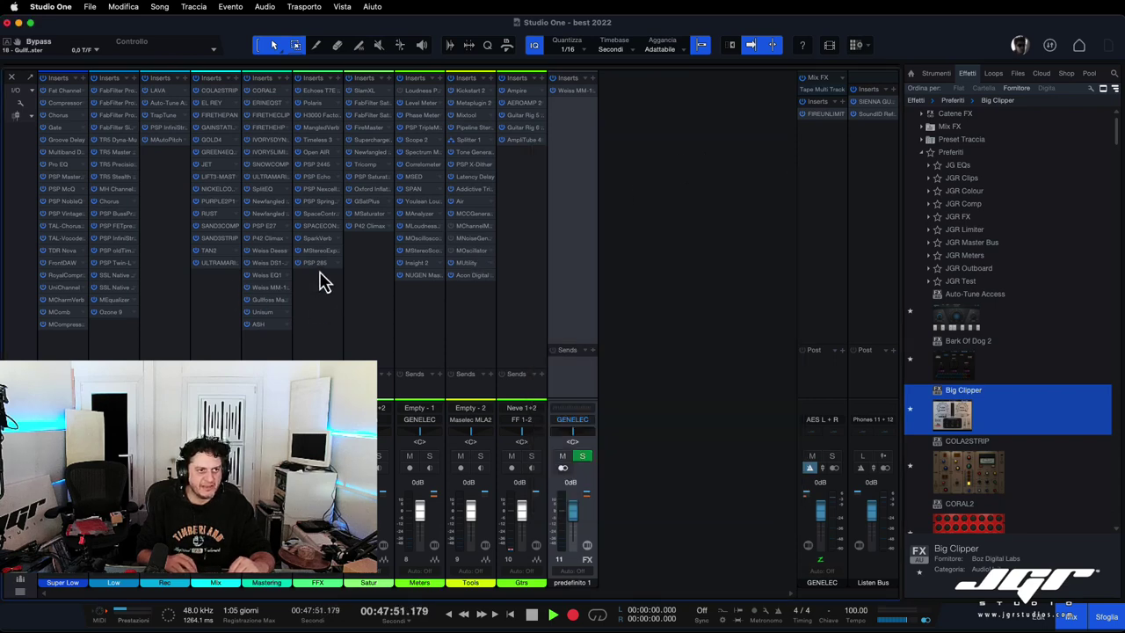
Step: Examine the Mastering channel's Weiss Deess de-esser and Weiss DS1-MK3 in turn
click(266, 262)
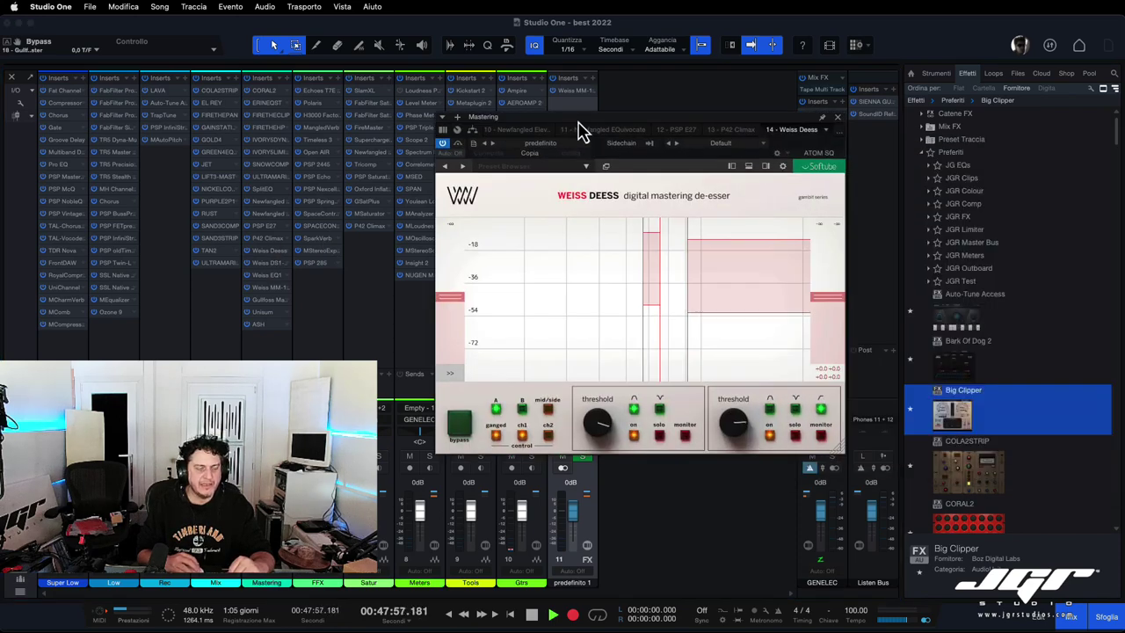
drag(580, 131, 618, 163)
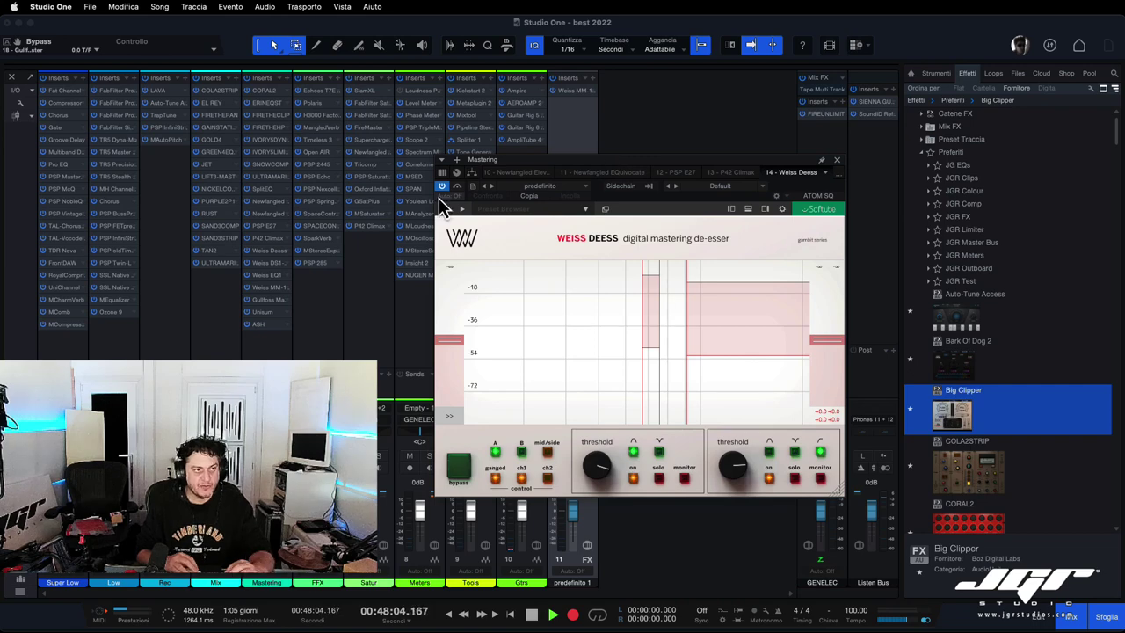
click(265, 262)
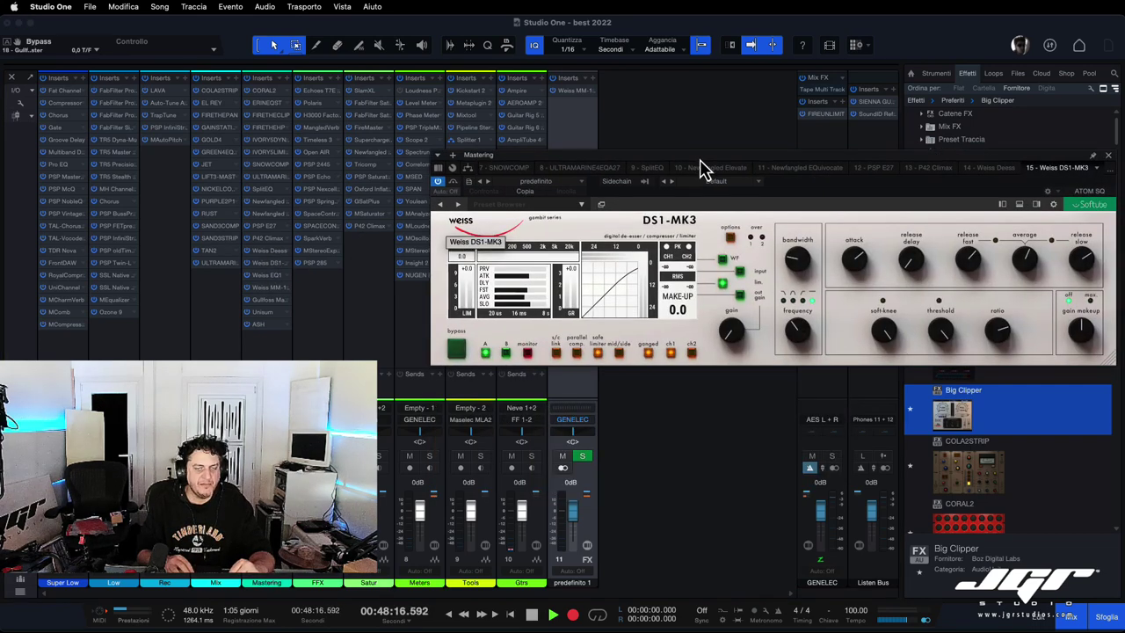
drag(701, 161, 635, 172)
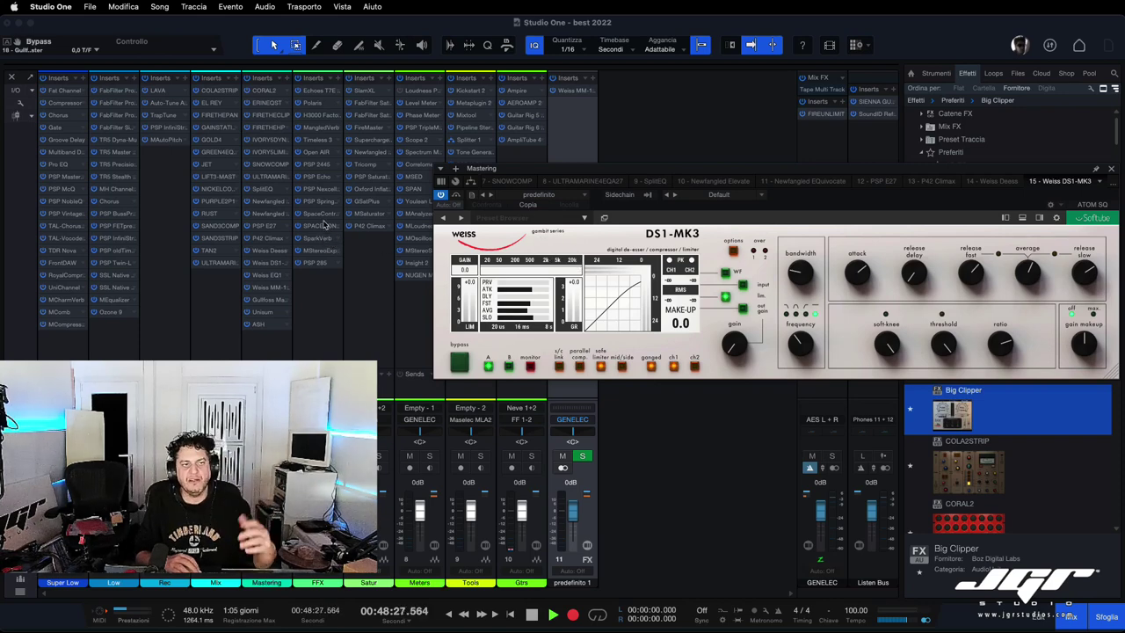
drag(571, 169, 571, 173)
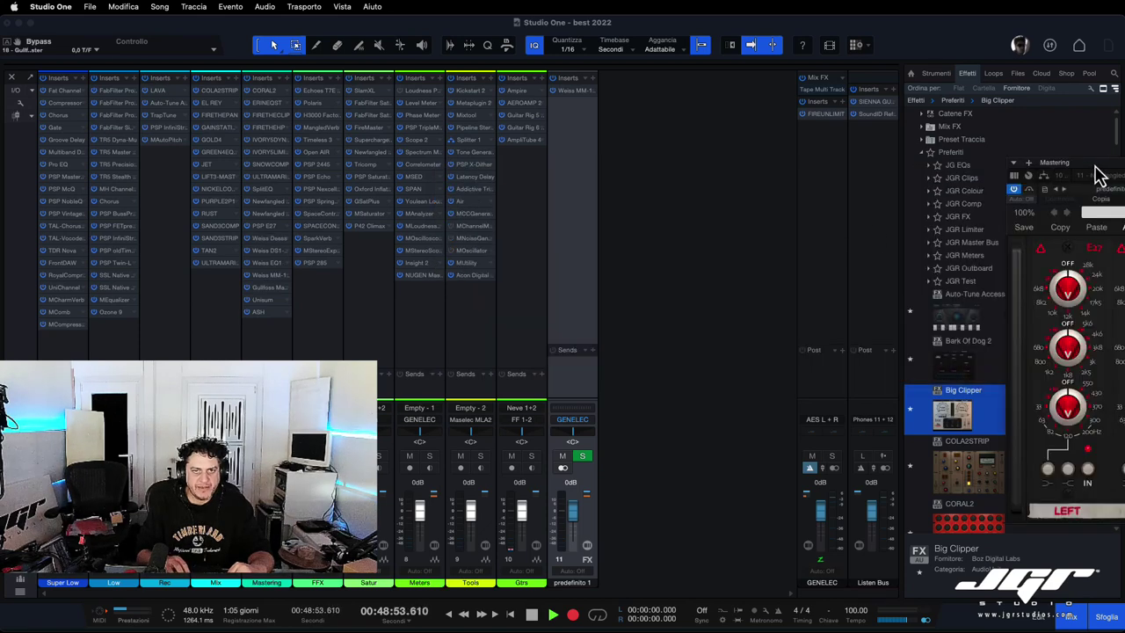
Step: Turn on x2 and the PA11 section in the Mastering channel's PSP E27, and try its second high-frequency knob
drag(1096, 165, 598, 126)
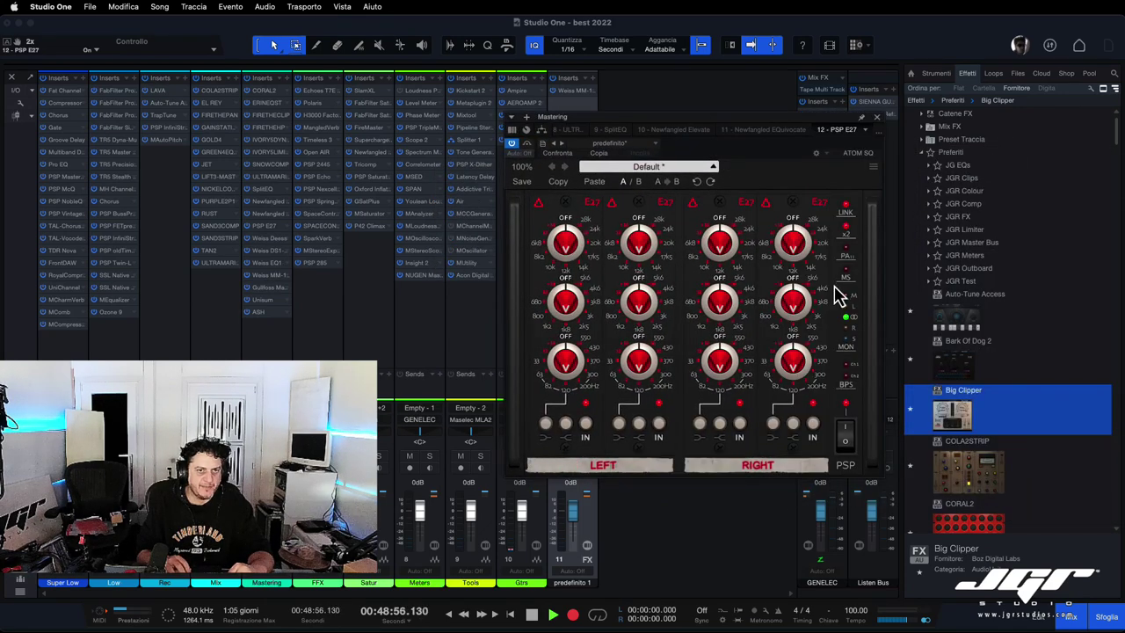
click(846, 256)
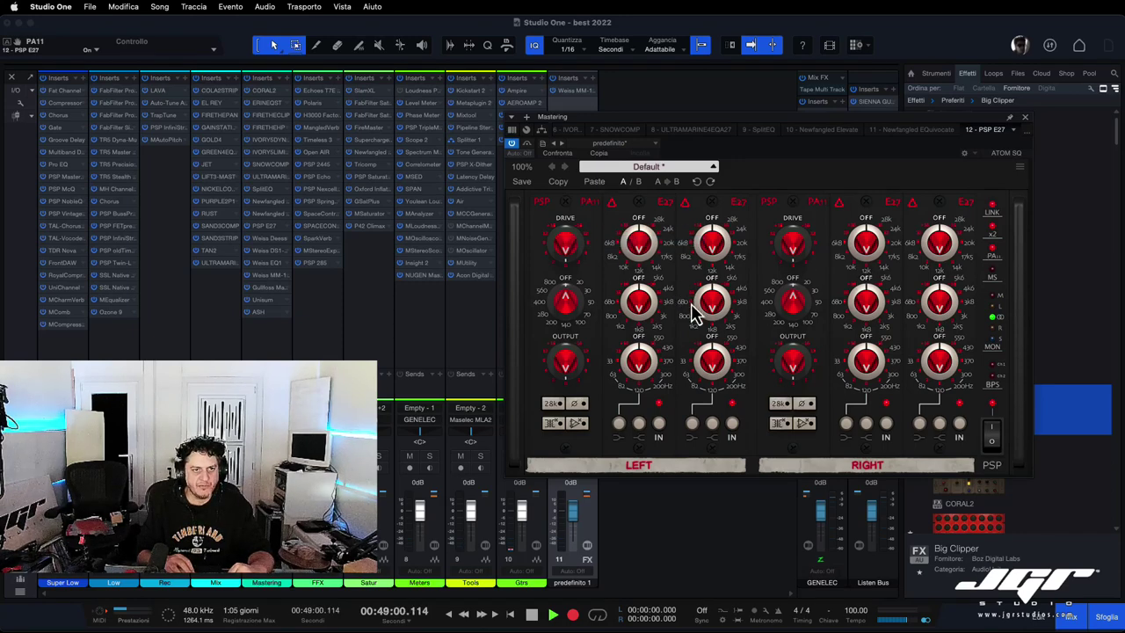
mouse_move(720, 228)
mouse_down()
mouse_move(719, 205)
mouse_move(716, 235)
mouse_up()
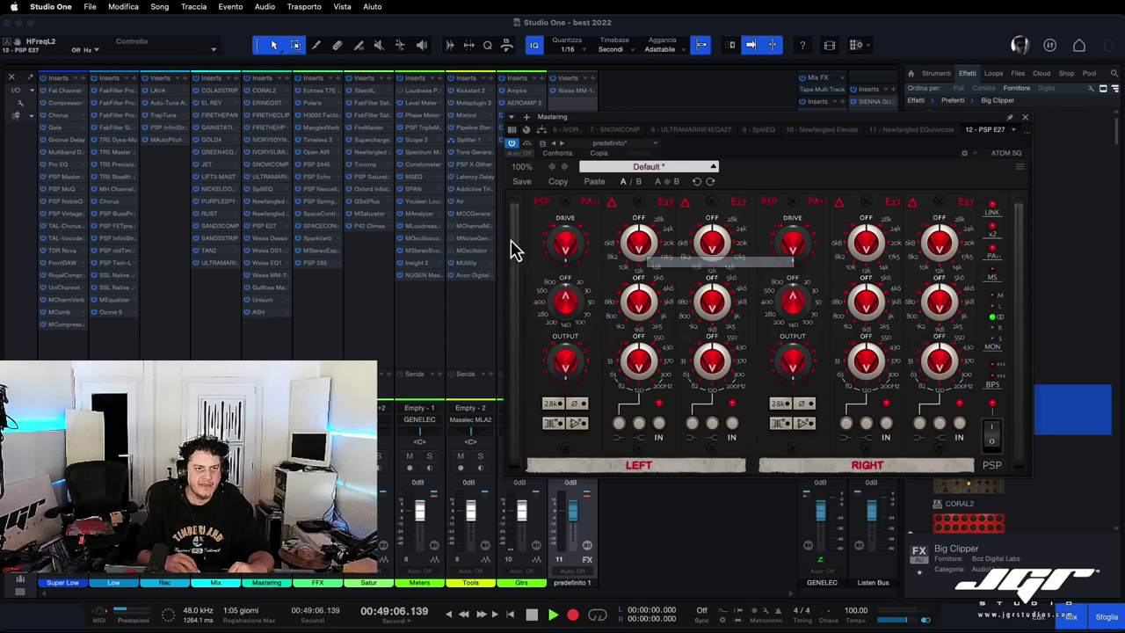
Step: Set the left Drive to 1.80 dB in the Mastering channel's PSP E27 and close its window
mouse_move(571, 251)
mouse_down()
mouse_move(567, 222)
mouse_move(572, 243)
mouse_up()
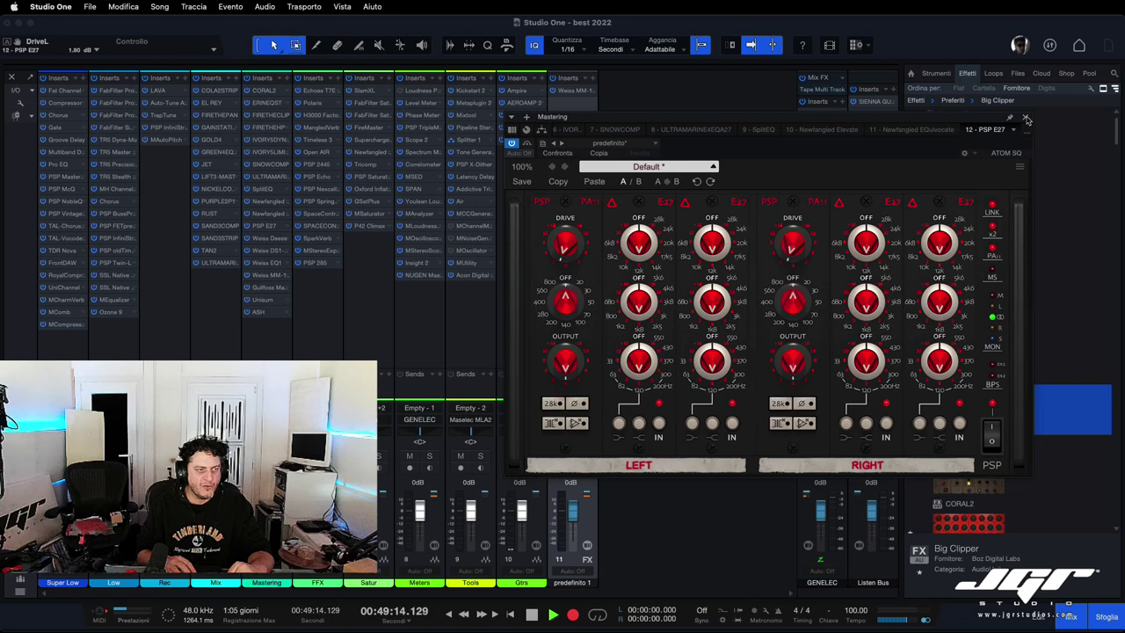
click(1026, 119)
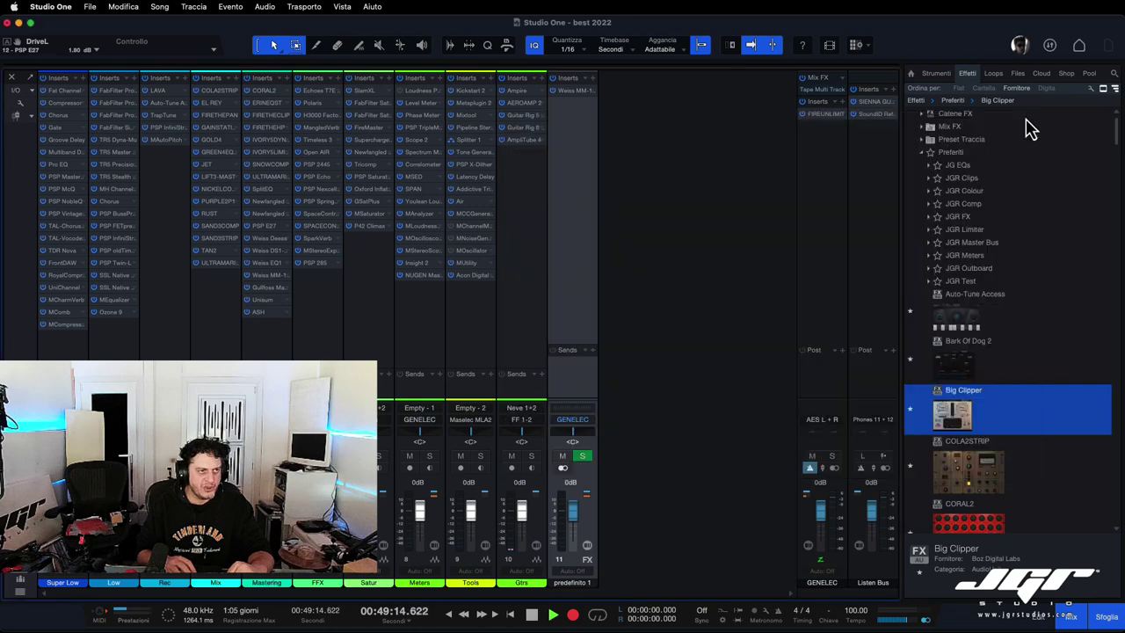
Step: Examine the Mastering channel's Newfangled EQuivocate and Newfangled Elevate, repositioning their window so the controls are in view
click(265, 238)
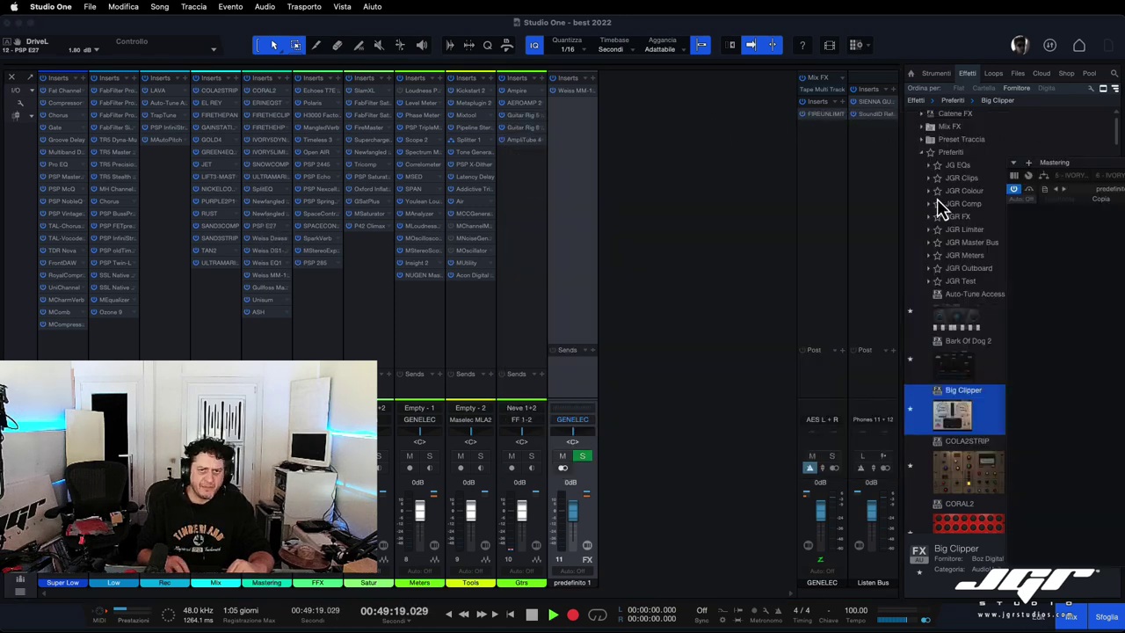
drag(991, 176, 576, 145)
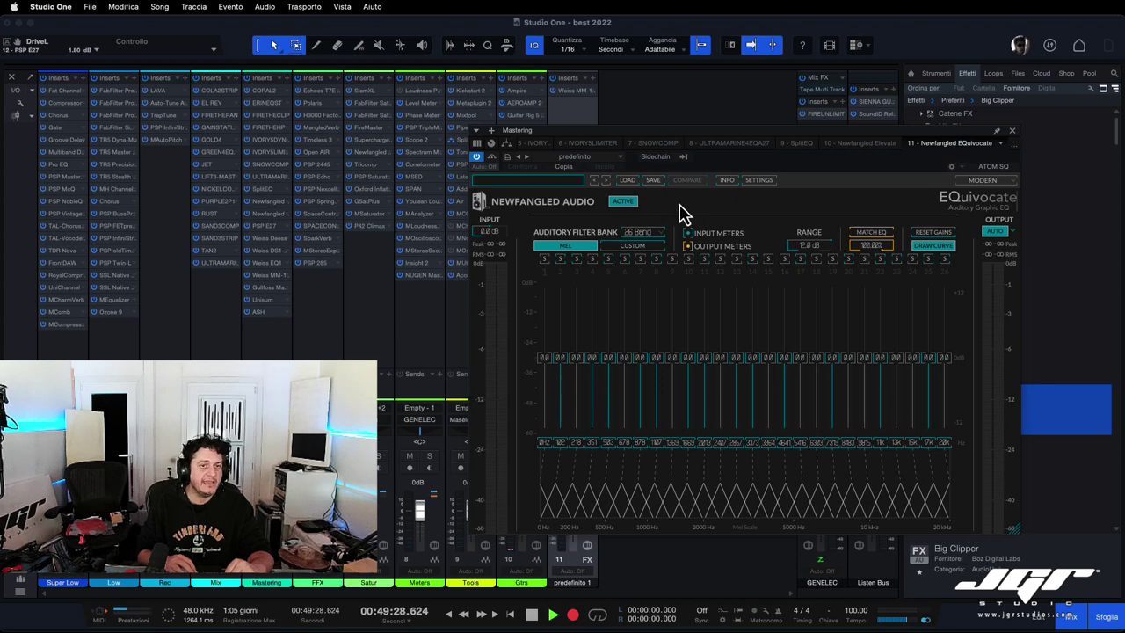
click(265, 202)
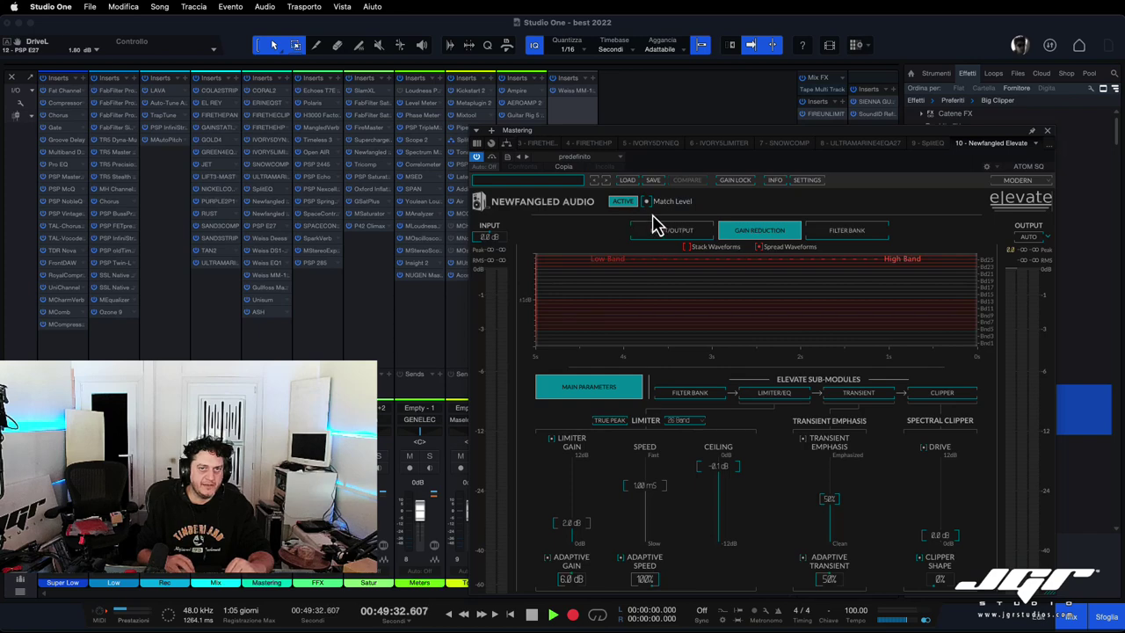
drag(695, 146, 695, 118)
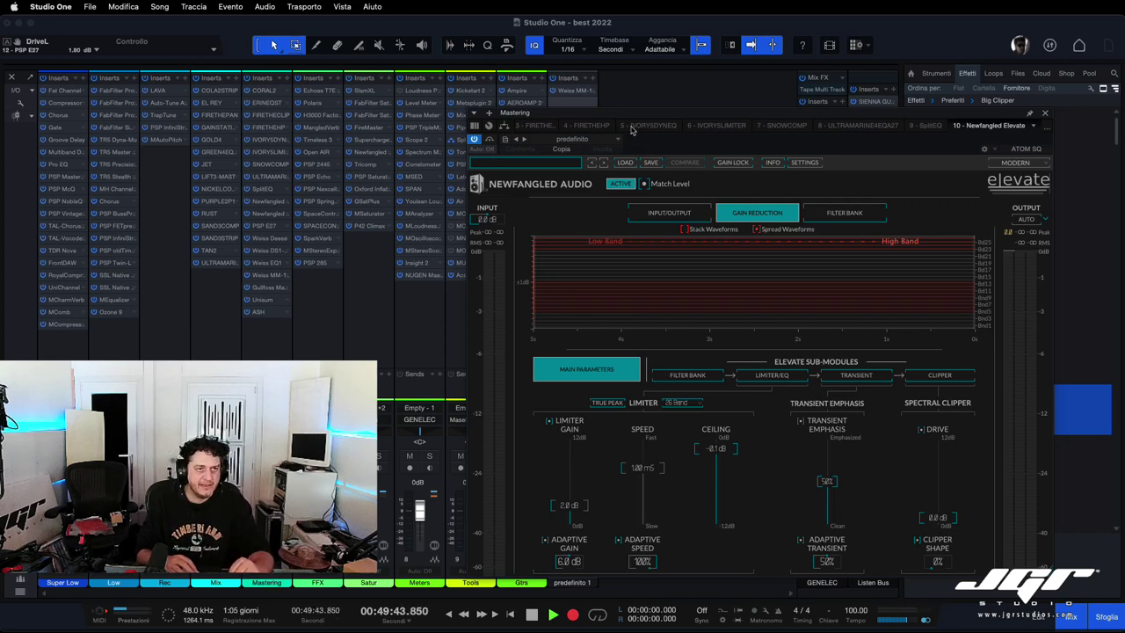
Step: Examine the Mastering channel's SplitEQ, ULTRAMARINE4EQA27, SNOWCOMP, IVORY5LIMITER and IVORY5DYNEQ in turn
click(261, 189)
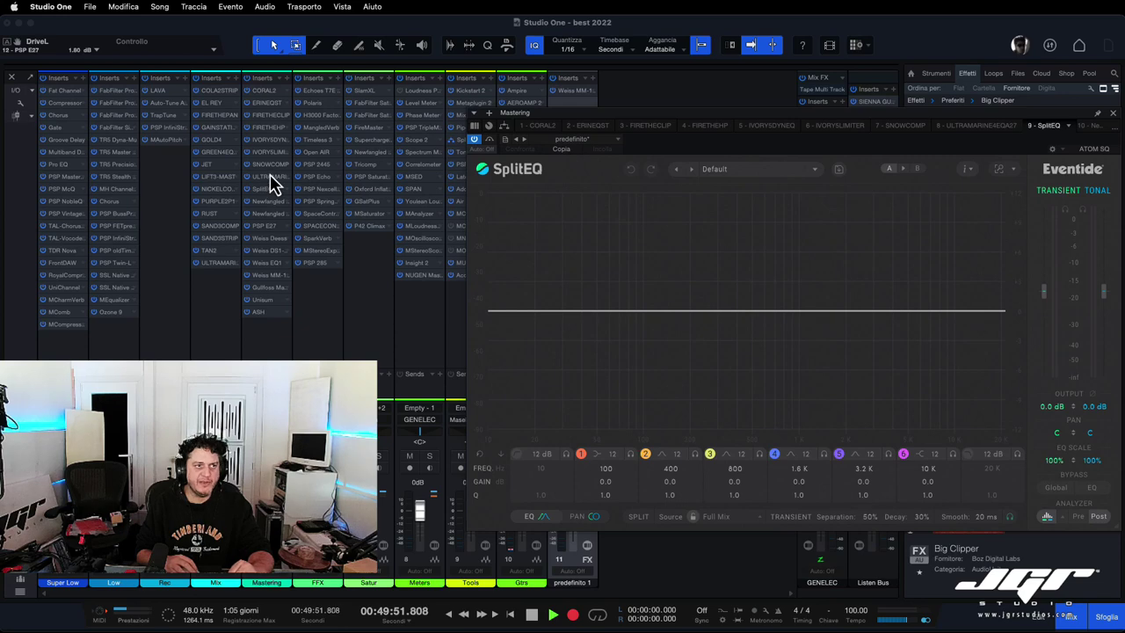
click(270, 177)
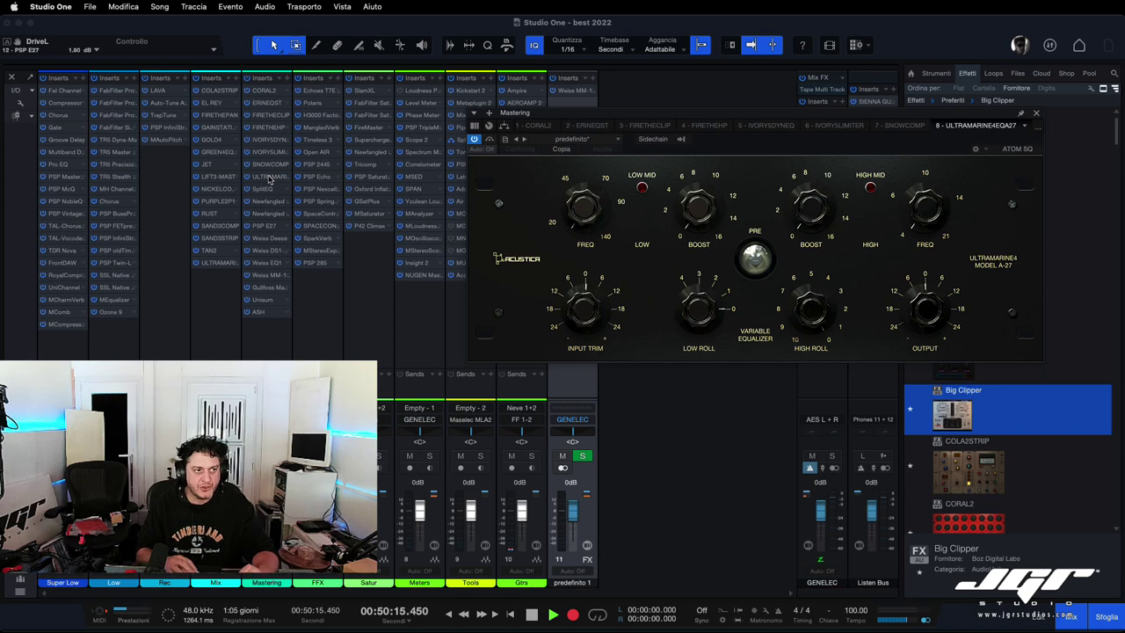
click(270, 164)
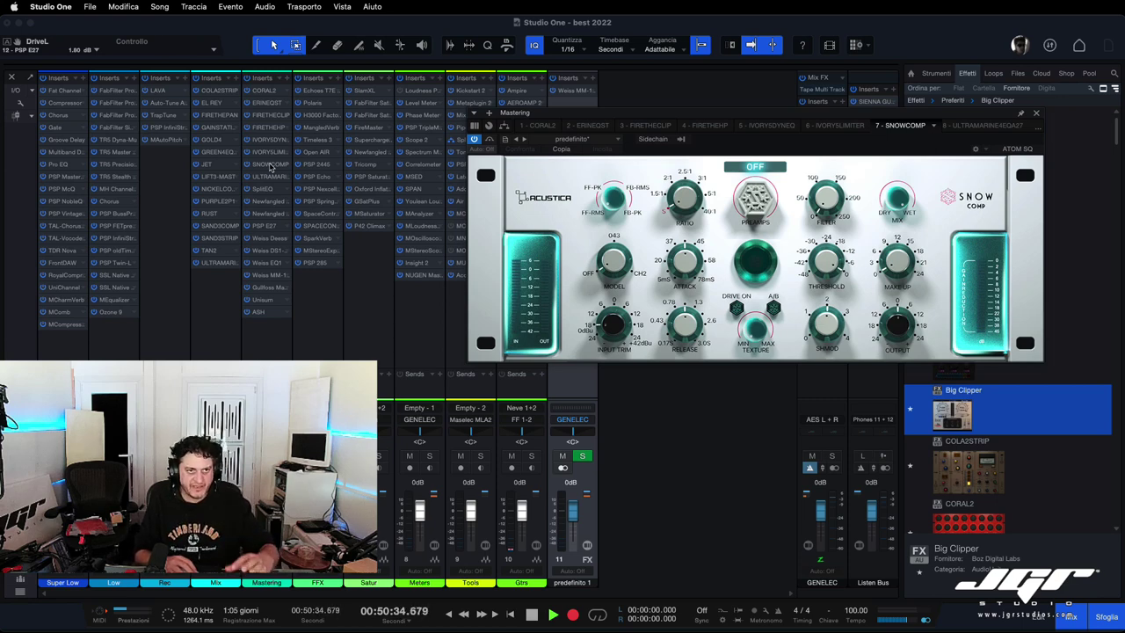
click(269, 152)
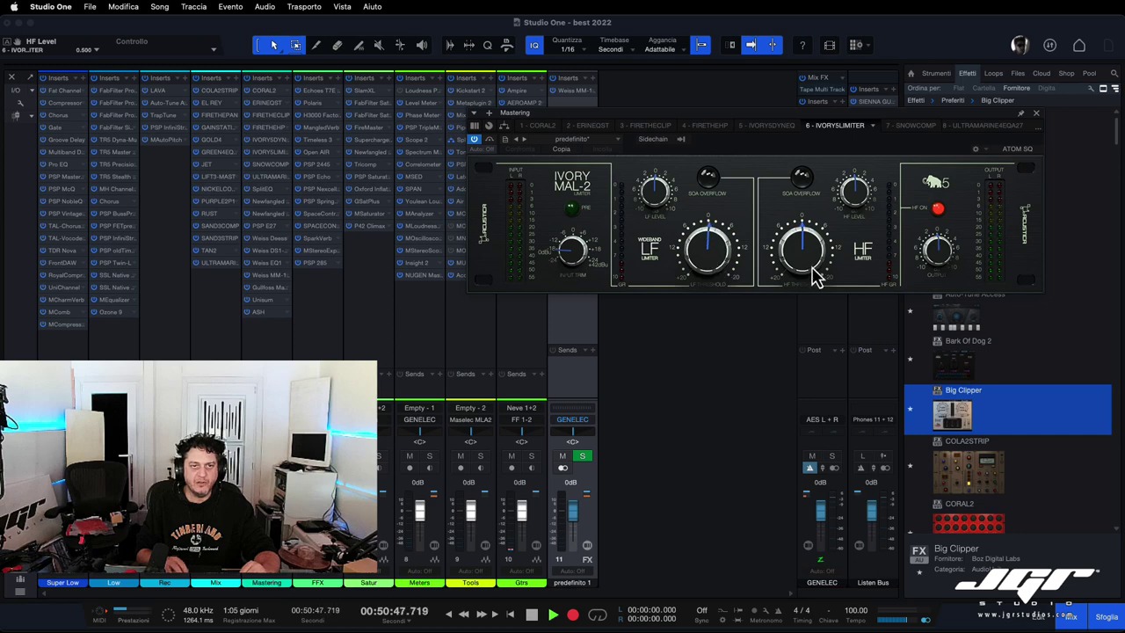
click(268, 141)
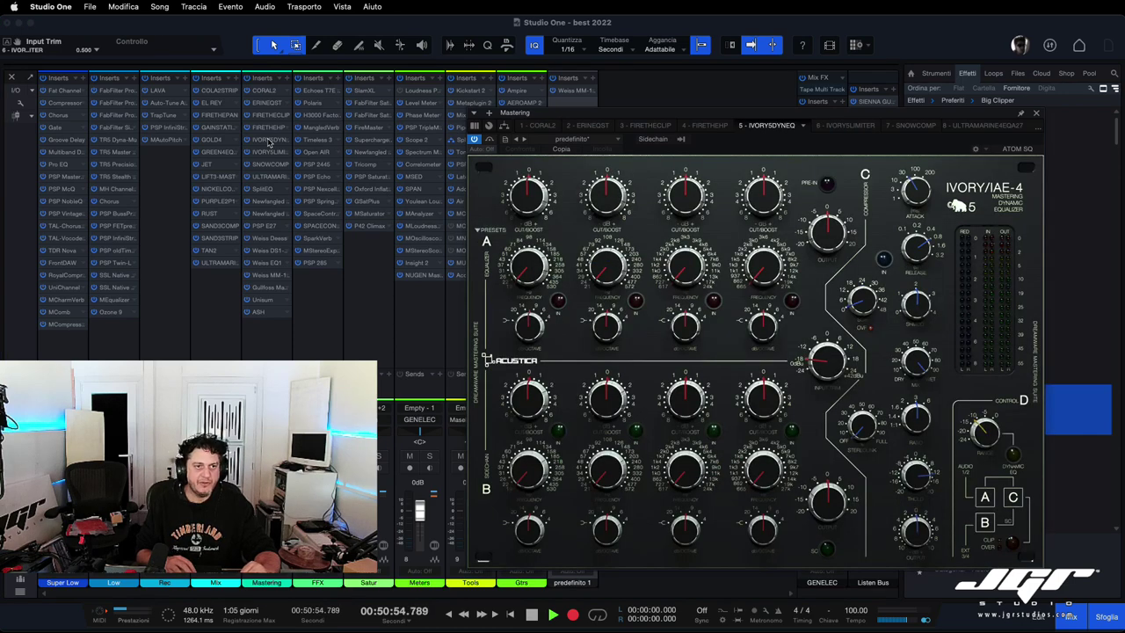
Step: Raise the filter frequency in the Mastering channel's FIRETHEHP, then bring up FIRETHECLIP for a look
click(268, 128)
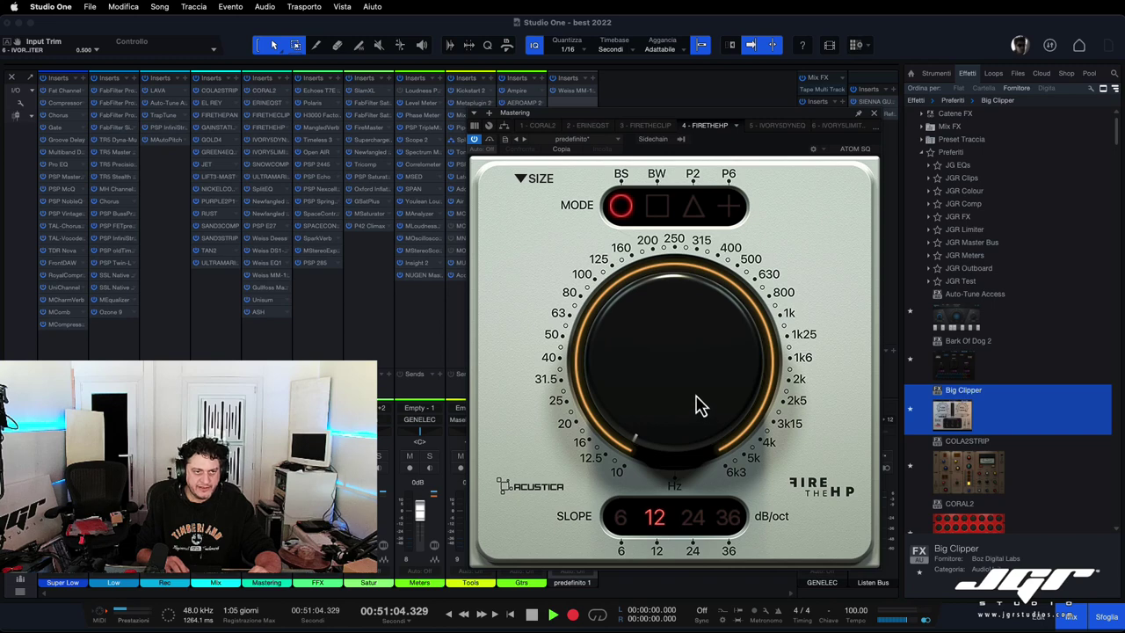
drag(691, 398, 690, 385)
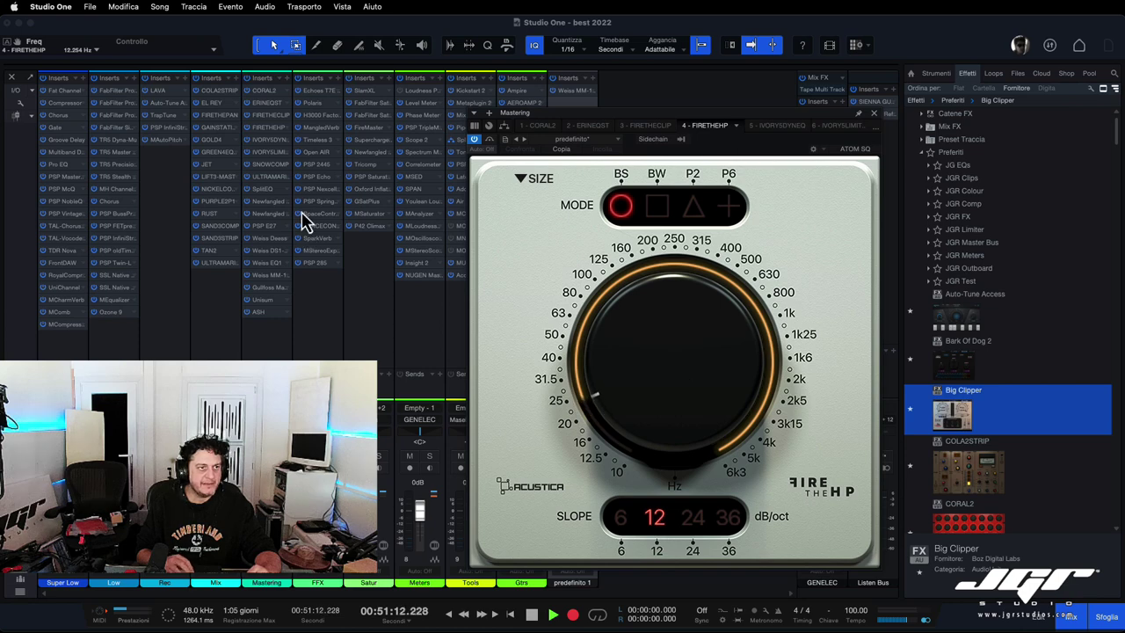
click(265, 116)
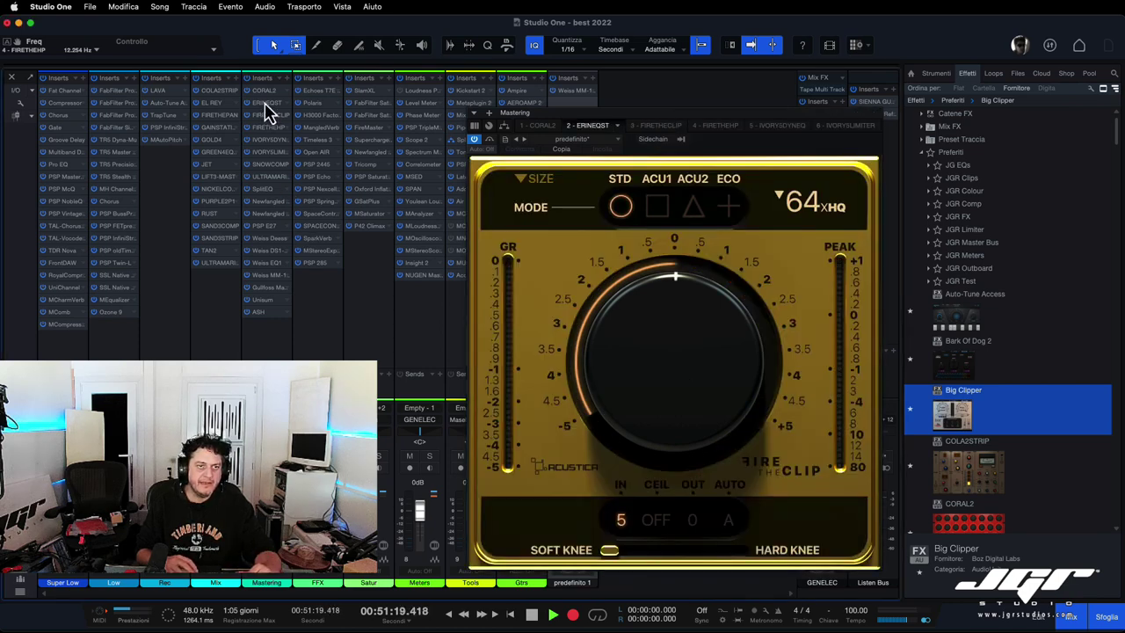
Step: Examine the Mastering channel's ERINEQST equalizer in full view, followed by CORAL2
click(265, 103)
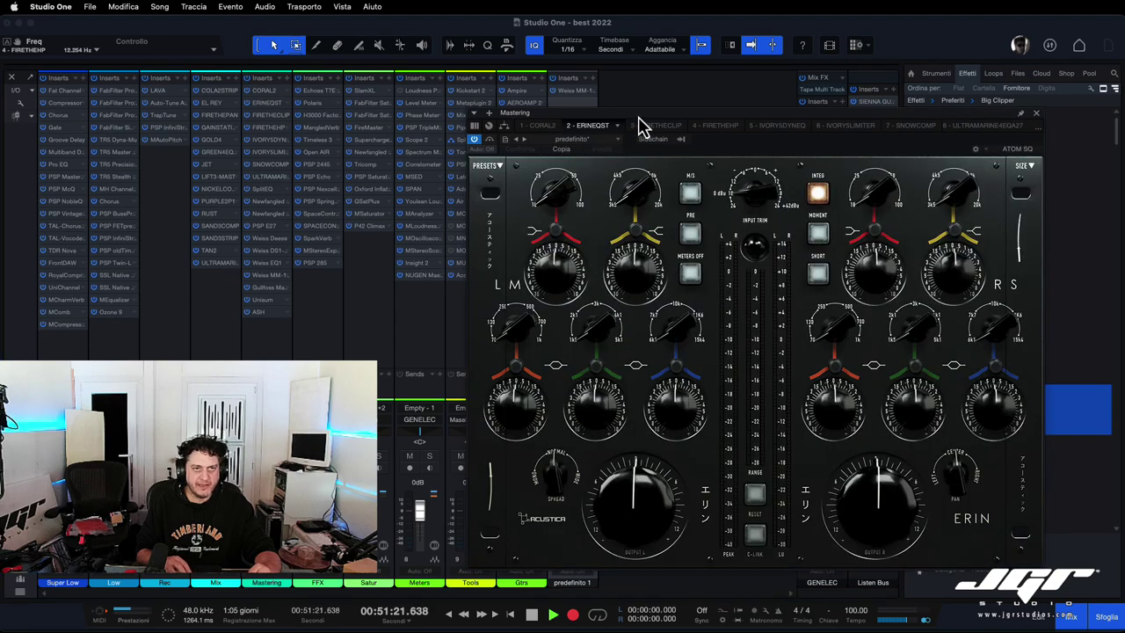
drag(643, 125, 647, 100)
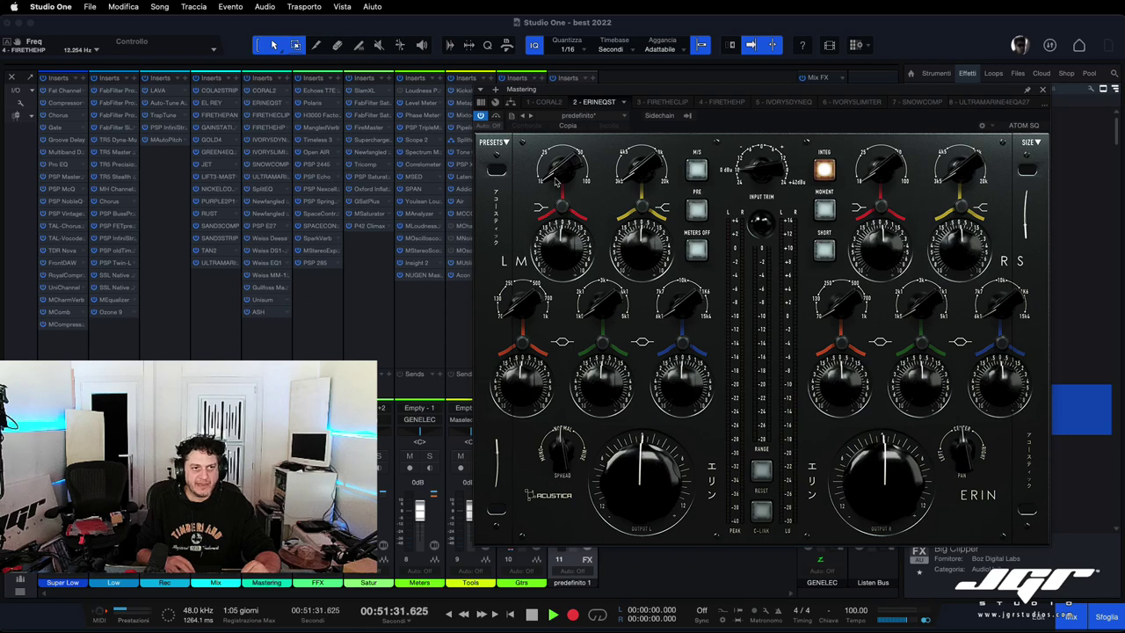
click(269, 91)
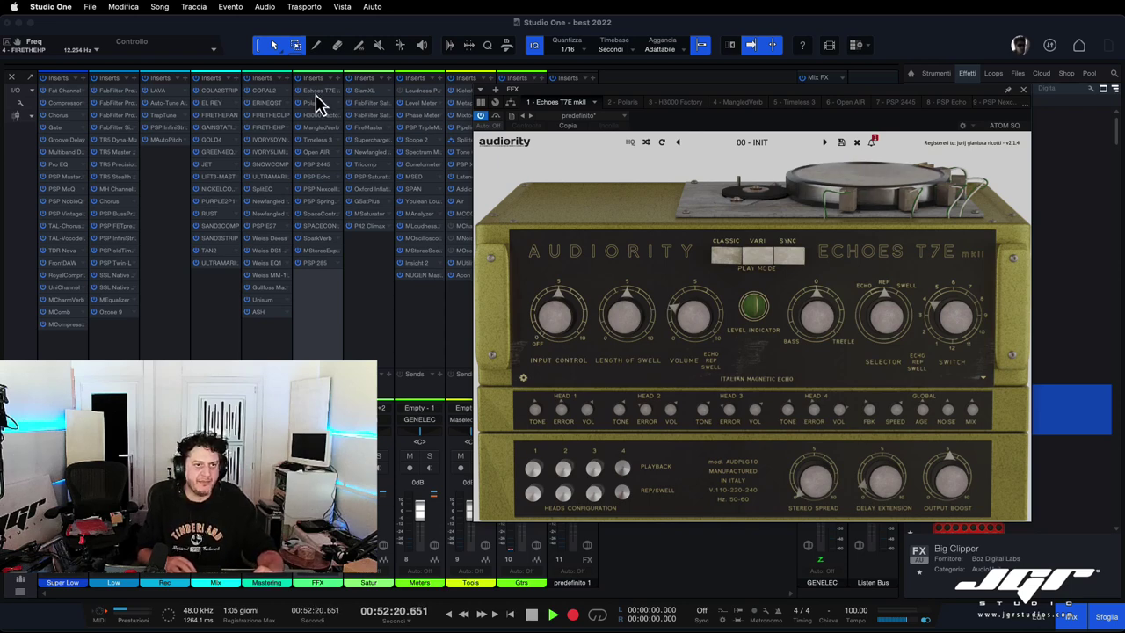
Step: Examine the FFX channel's Polaris and H3000 Factory, and display the H3000 Factory's preset categories
click(318, 105)
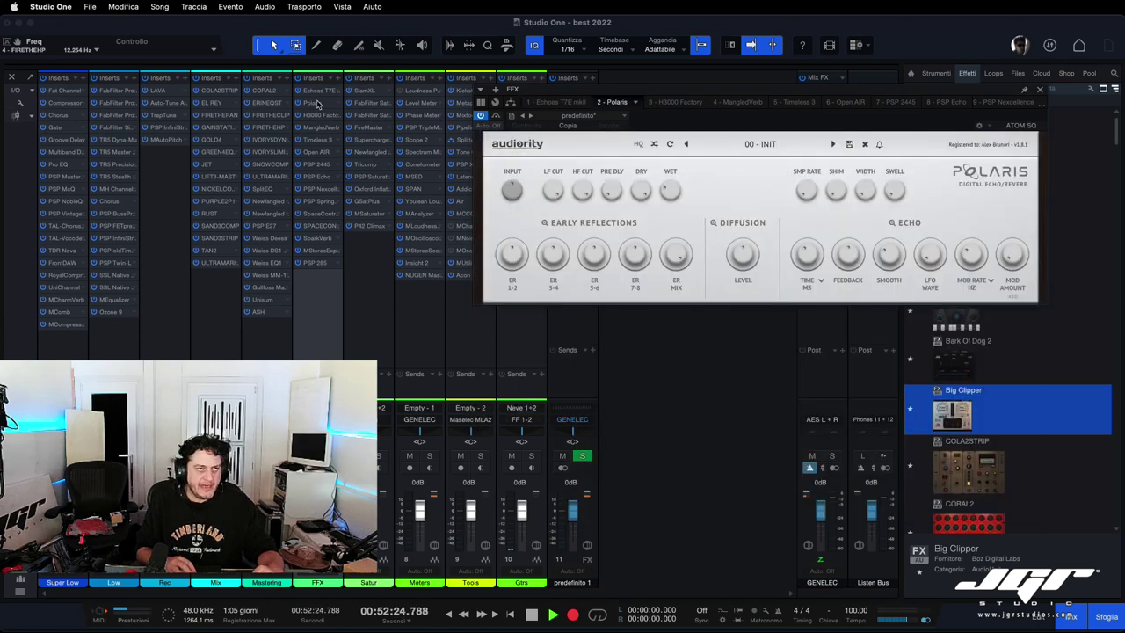
click(320, 122)
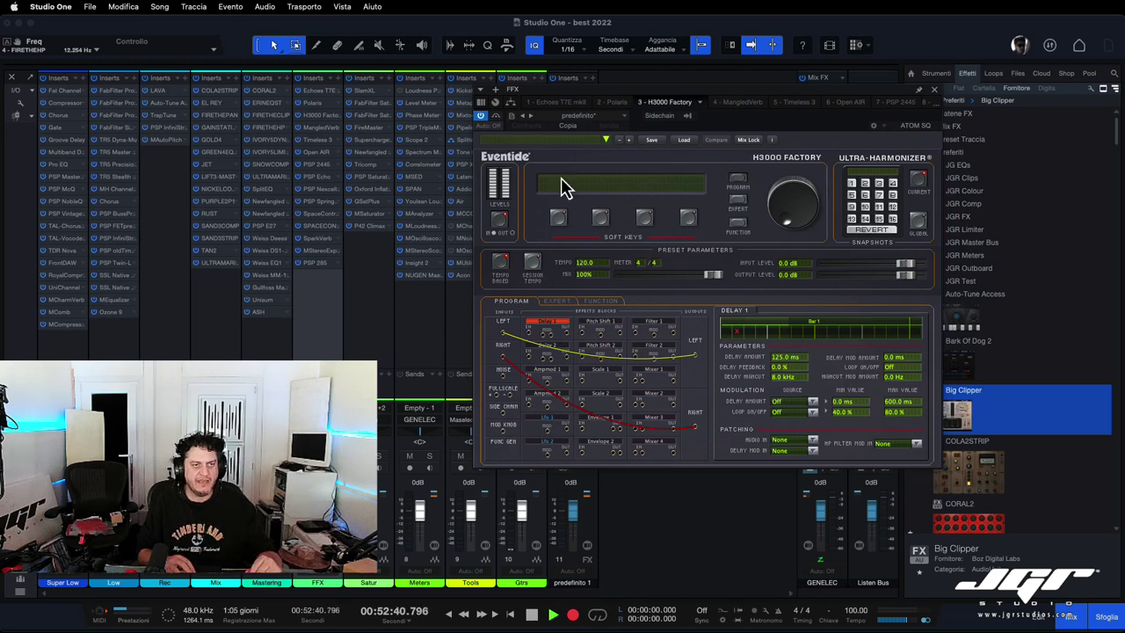
click(606, 140)
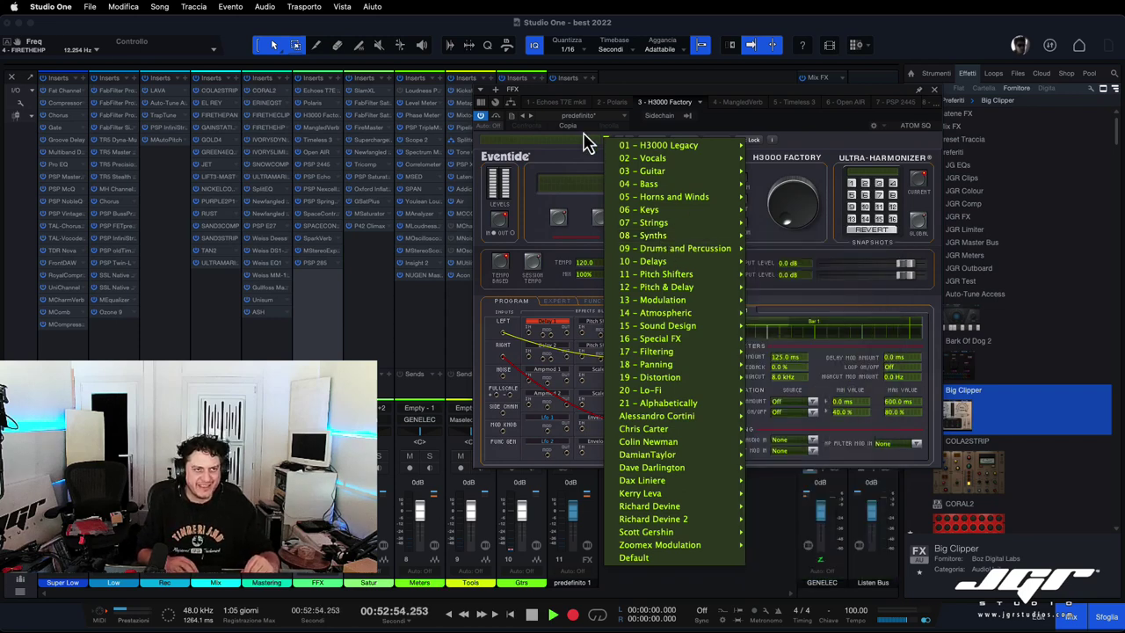
Step: Examine the FFX channel's MangledVerb, Timeless 3 and Open AIR in turn
click(316, 129)
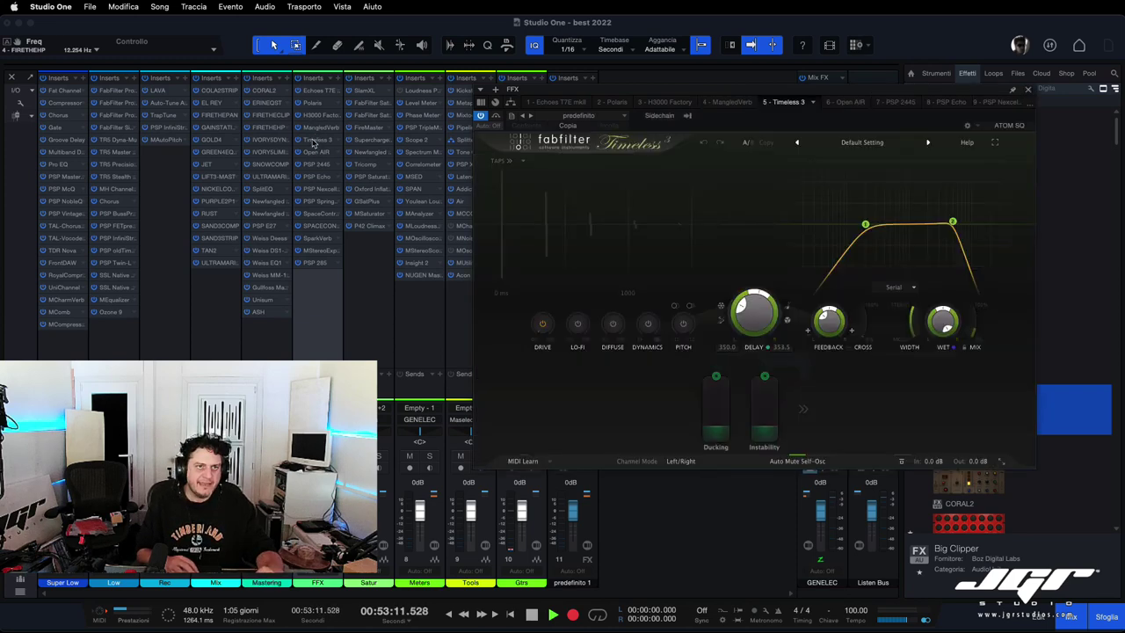
click(315, 140)
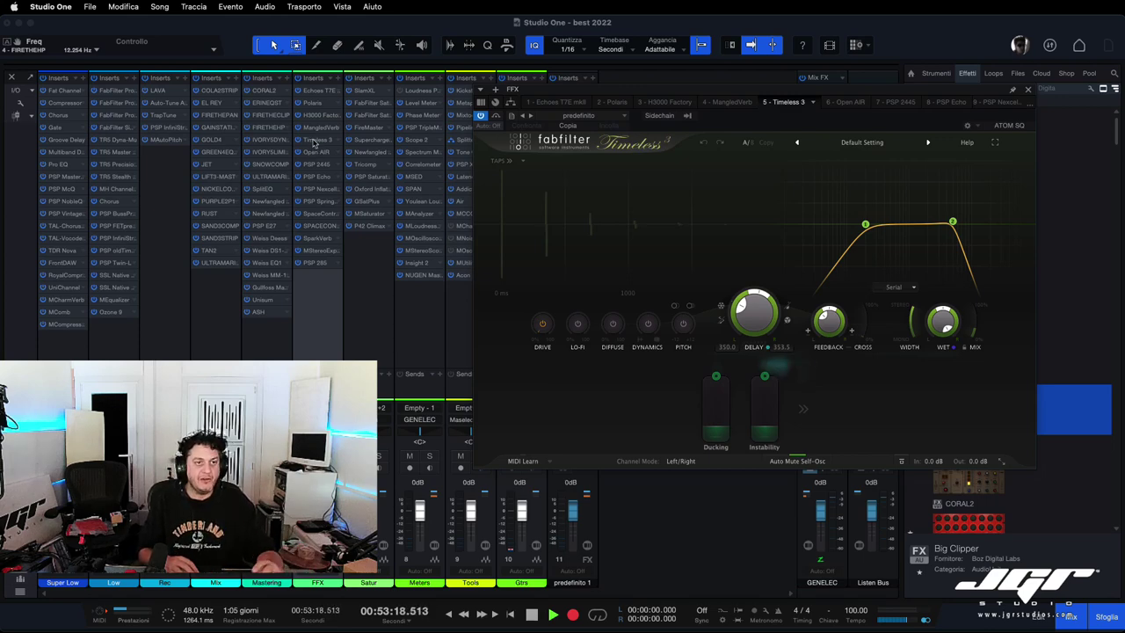
click(318, 153)
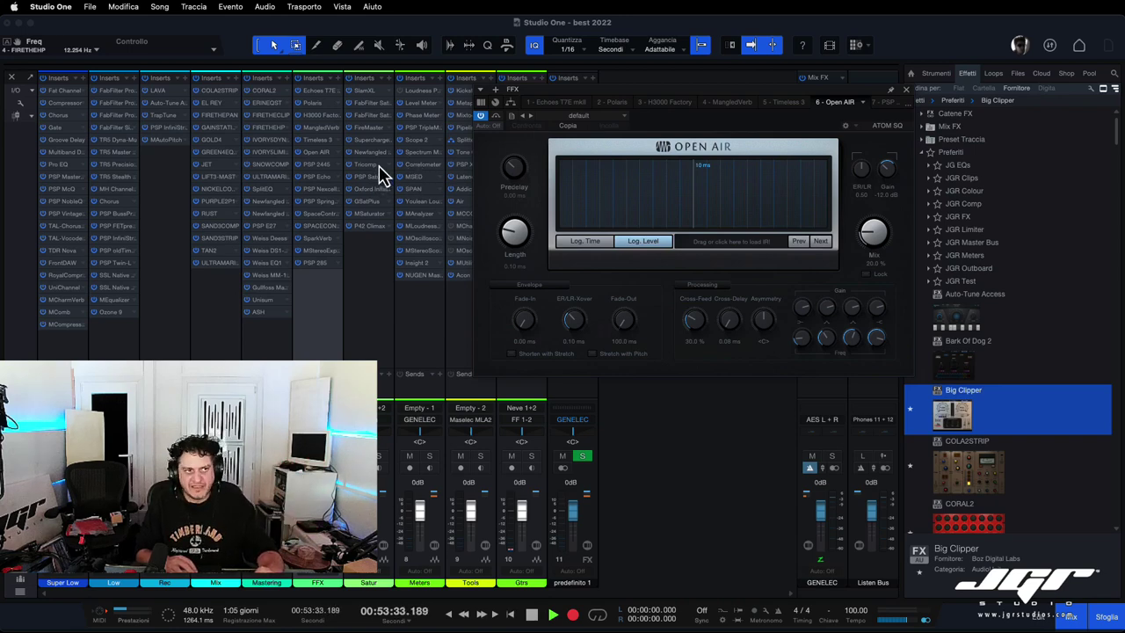
Step: Examine the FFX channel's PSP 2445, PSP Echo, PSP Nexcellence and PSP SpringBox in turn
click(319, 165)
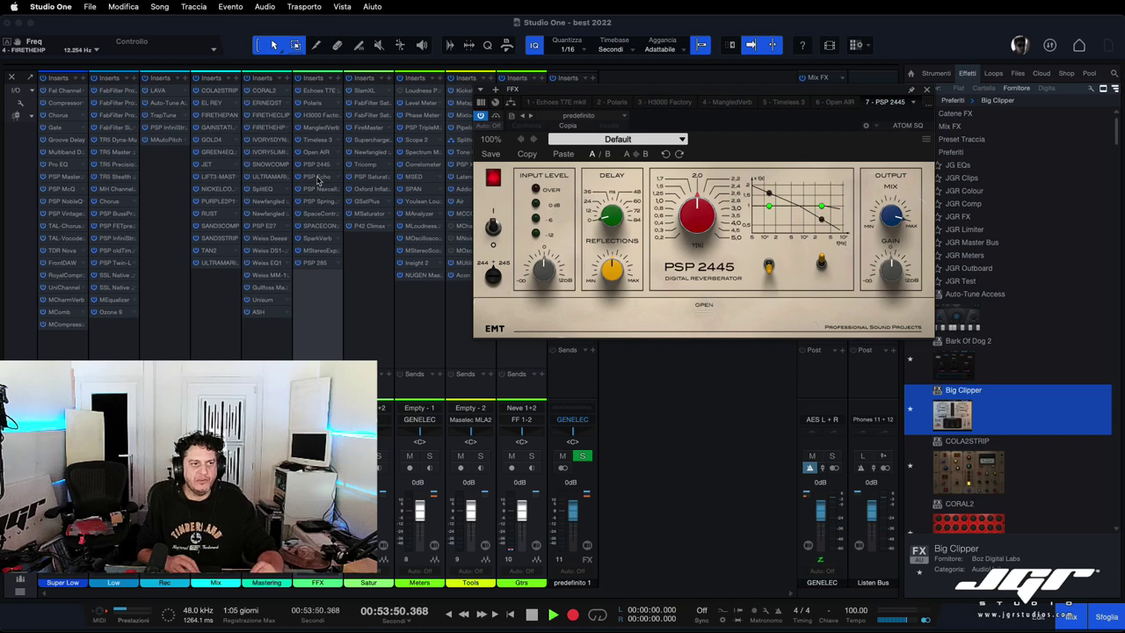
click(318, 180)
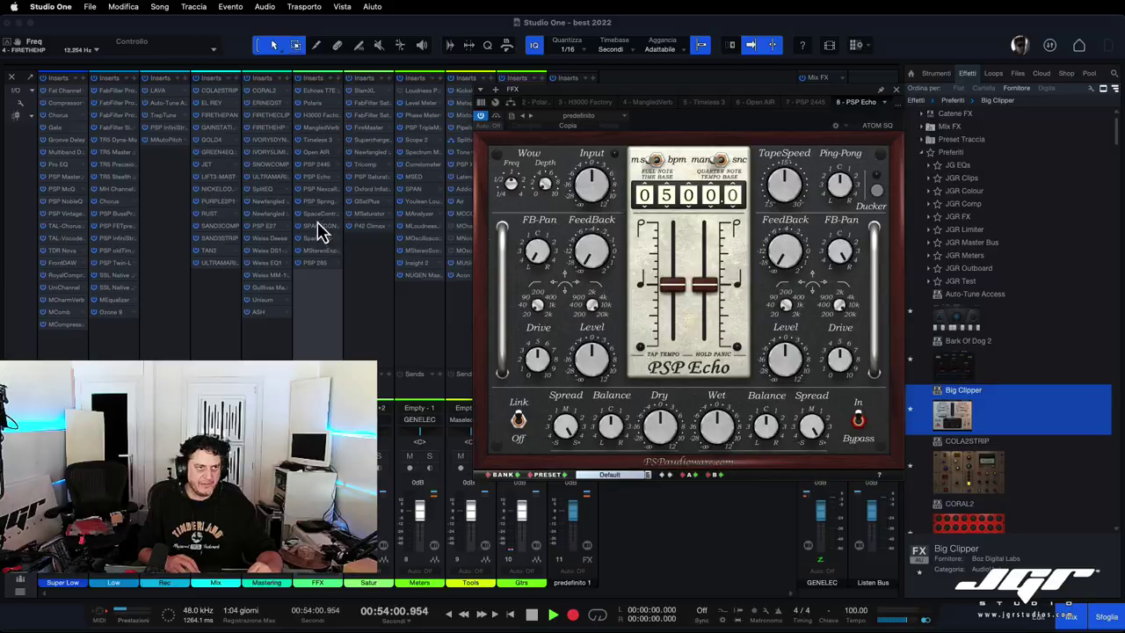
click(314, 190)
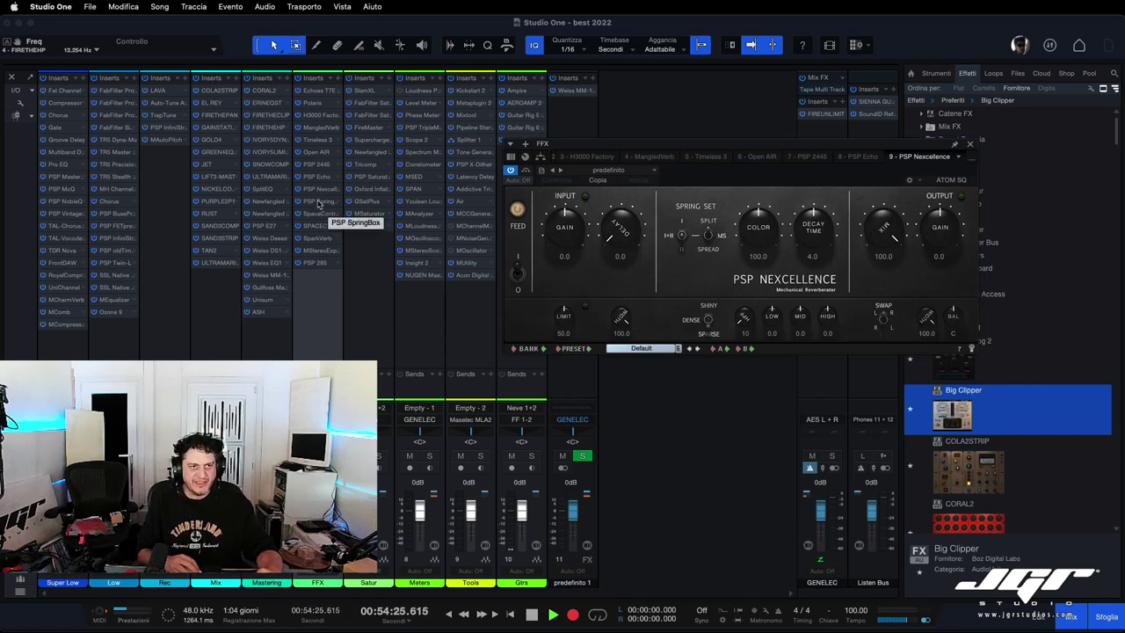
click(319, 203)
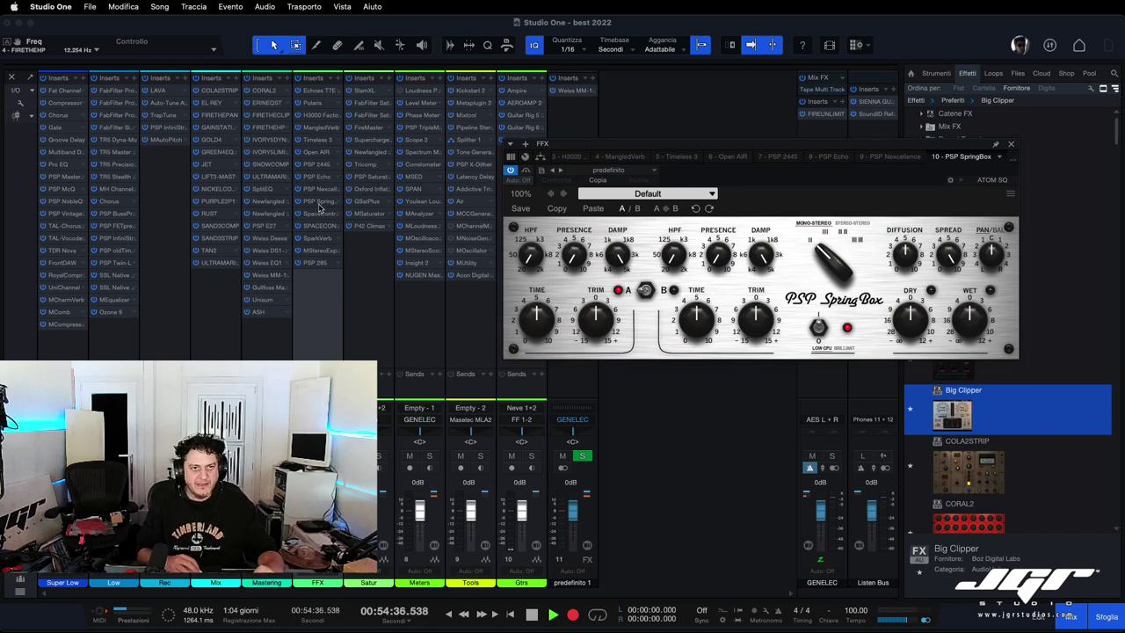
Step: Look over the FFX channel's SpaceController, then set the high crossover frequency in SPACECONTROL to about 4321 Hz
click(321, 226)
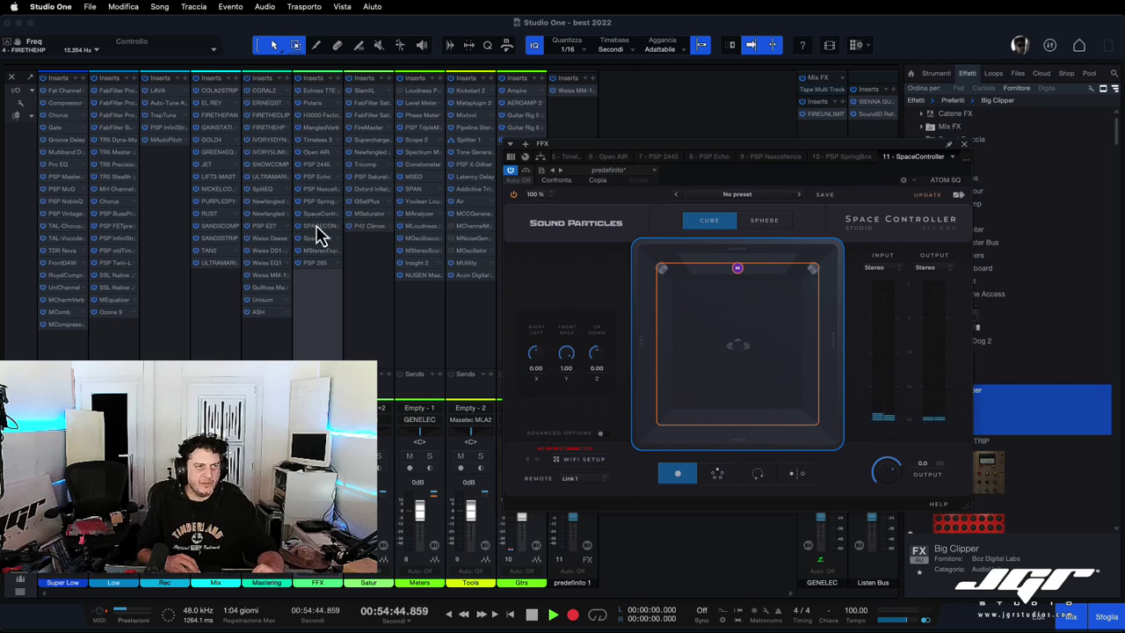
click(317, 228)
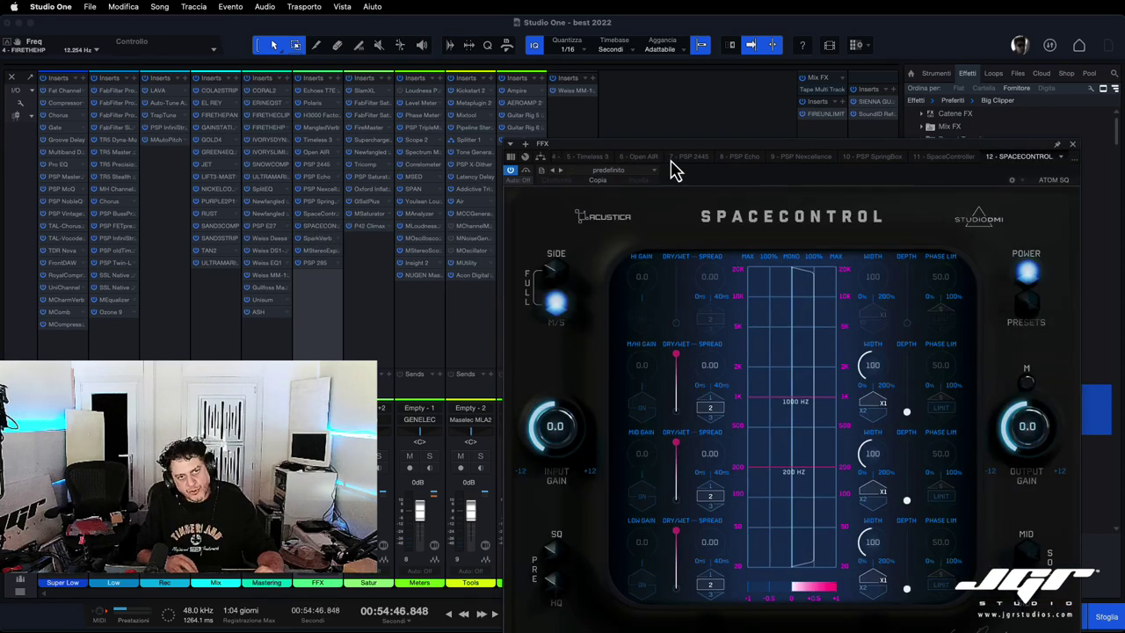
drag(666, 149, 661, 86)
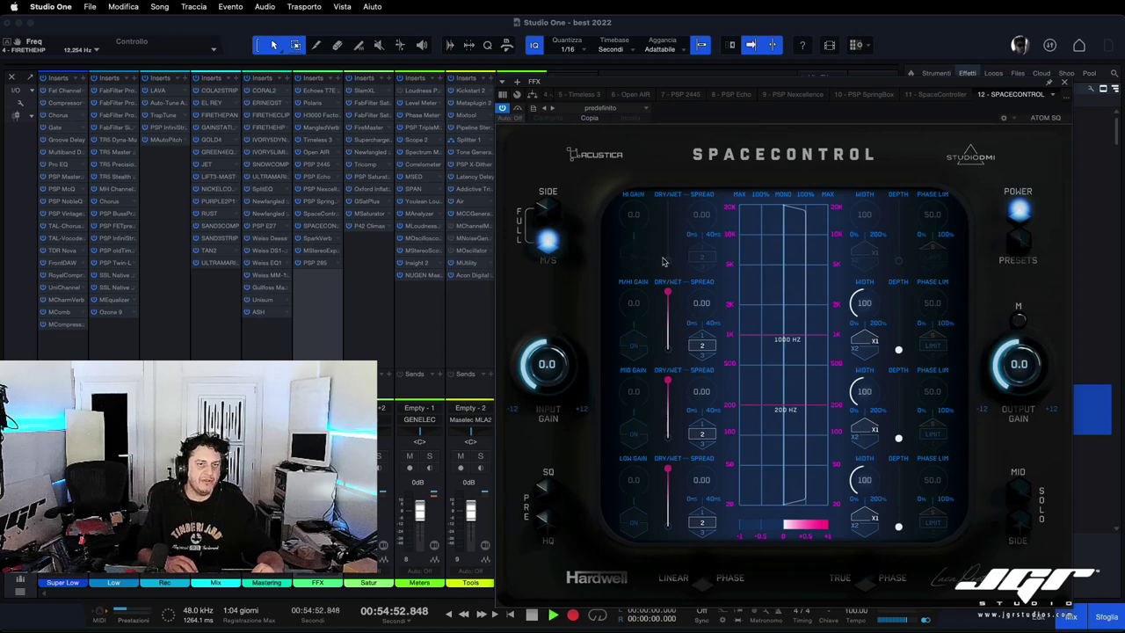
mouse_move(794, 302)
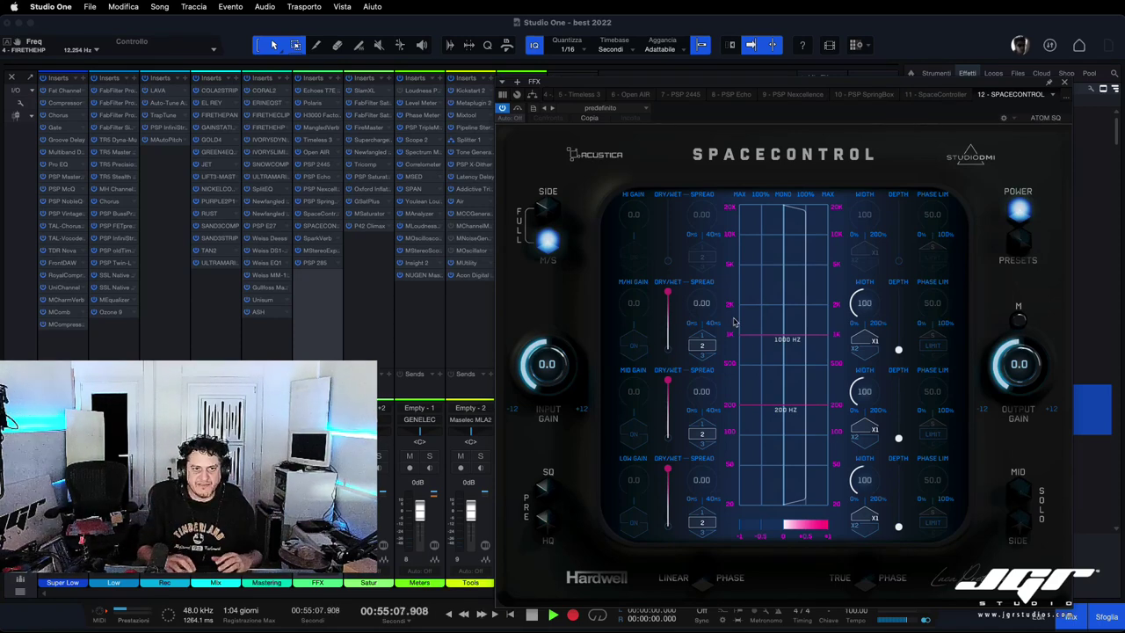
click(799, 274)
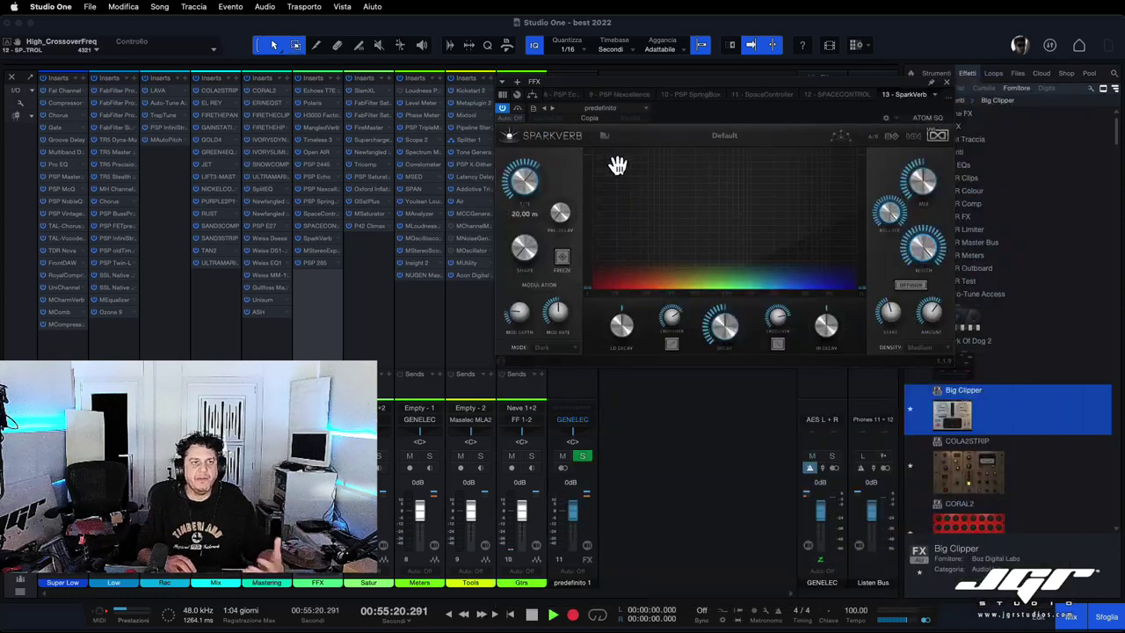
Step: Randomize all parameters of the FFX channel's SparkVerb several times
drag(659, 88, 665, 155)
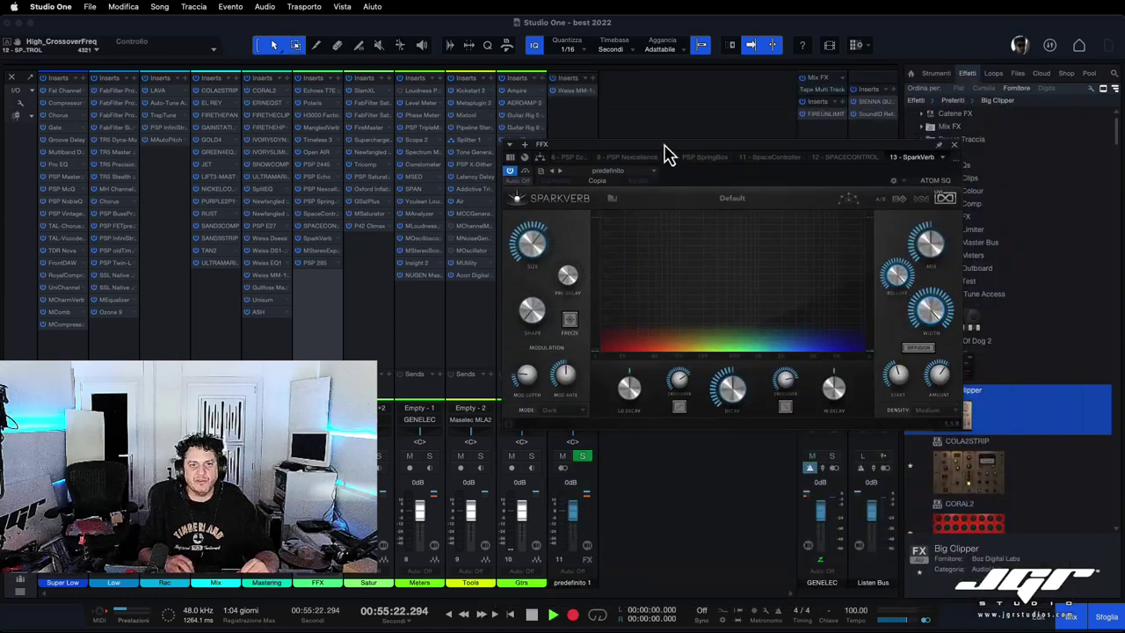
click(899, 202)
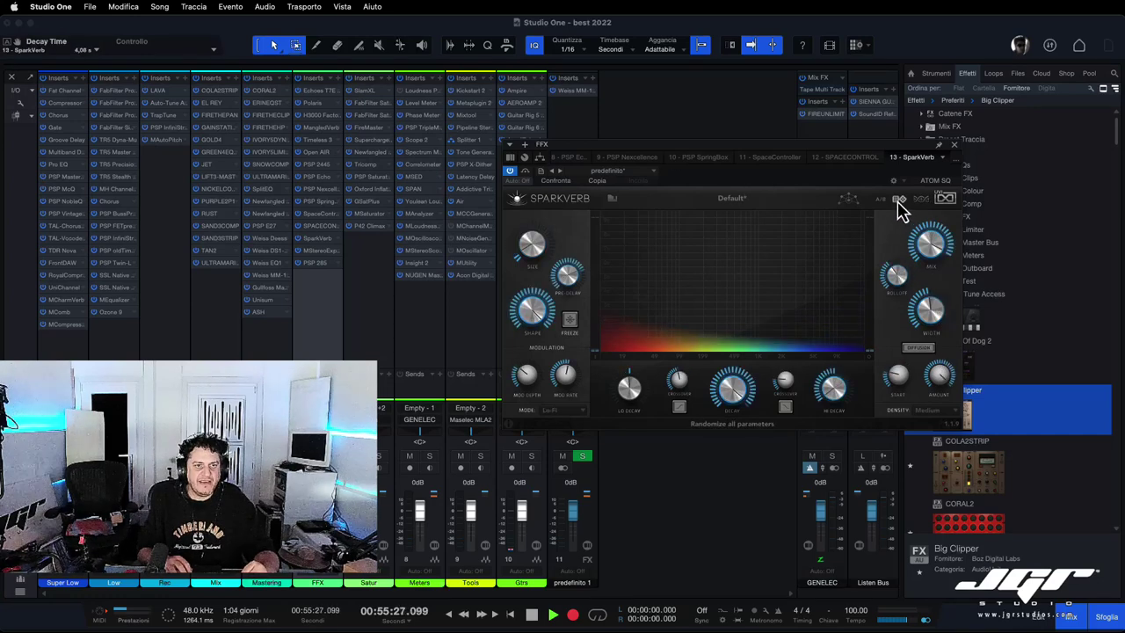
click(898, 202)
click(898, 202)
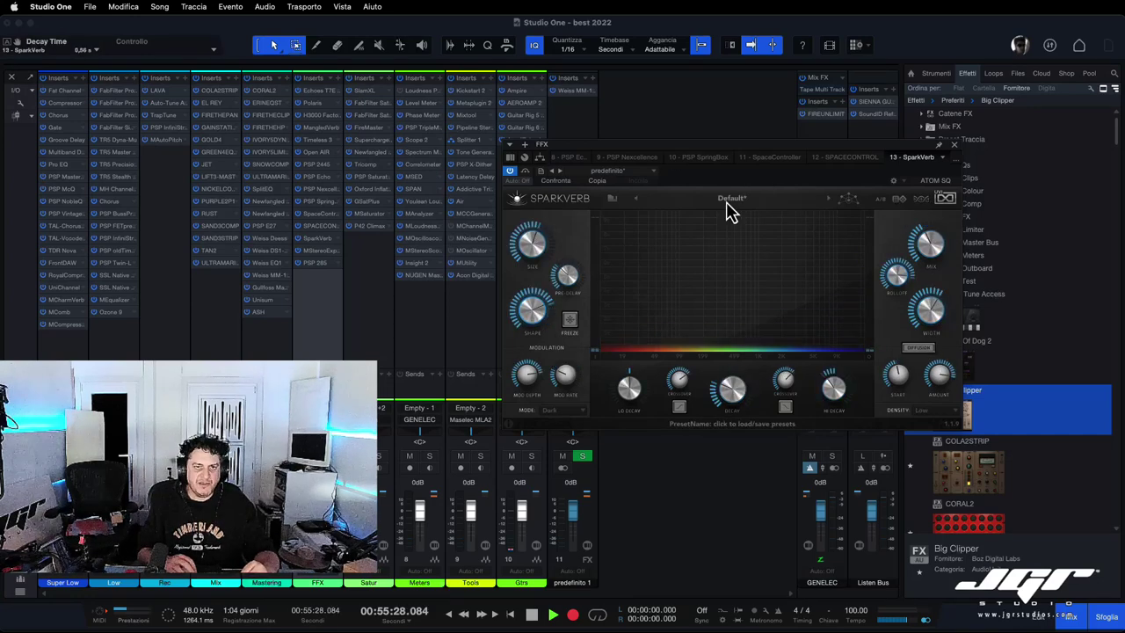
Step: Examine SparkVerb's Preset Voyager, MStereoExpander and PSP 285 on the FFX channel in turn
click(848, 201)
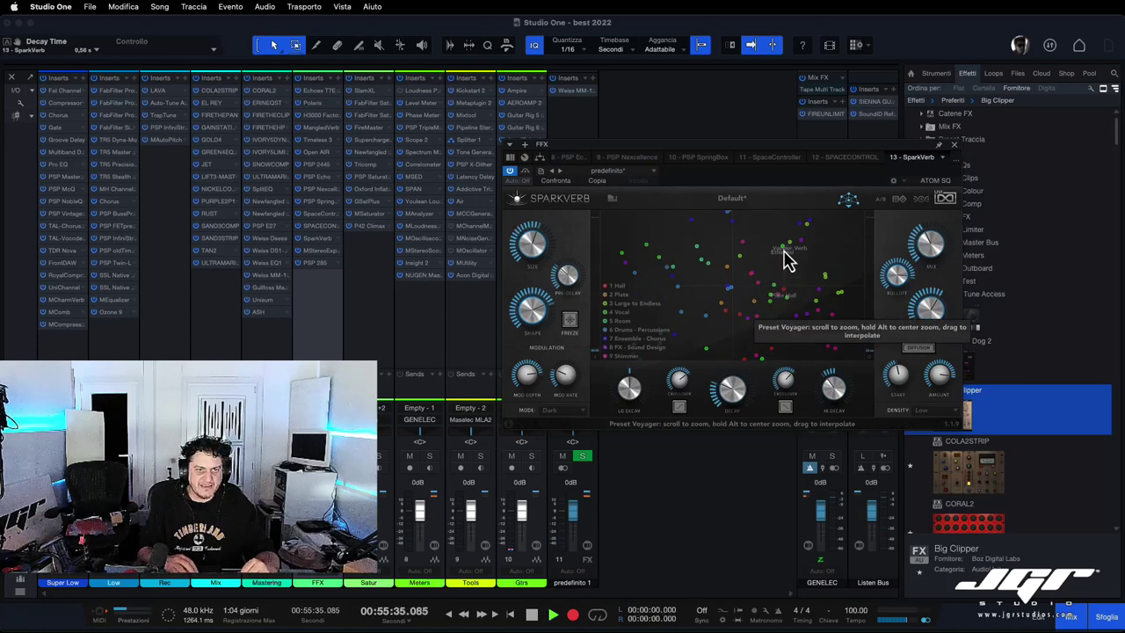
click(954, 145)
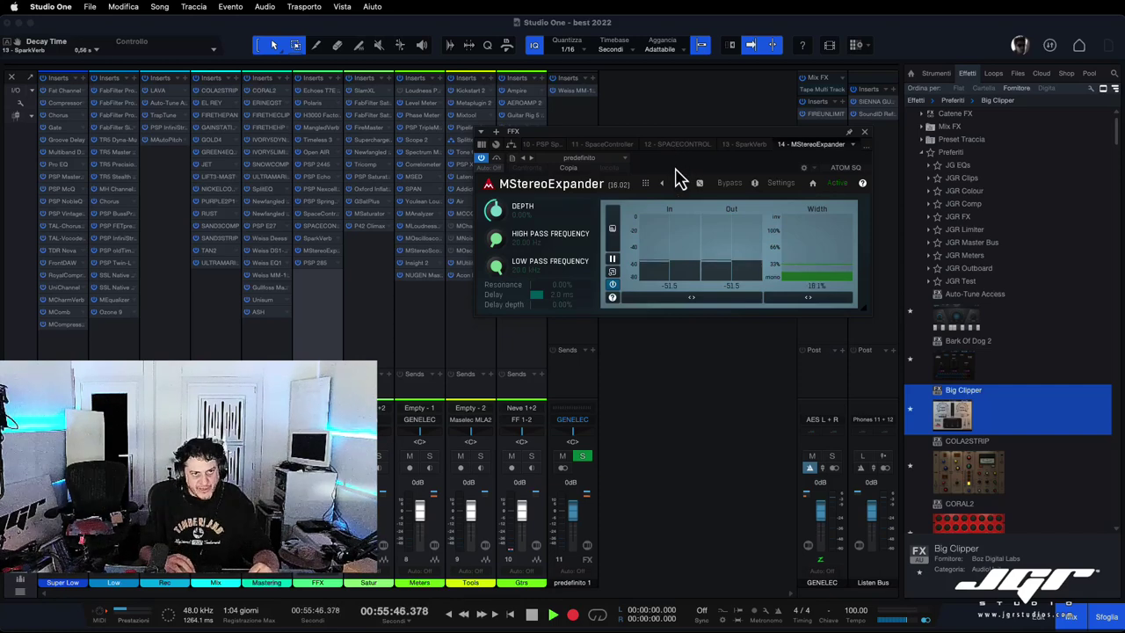
click(332, 264)
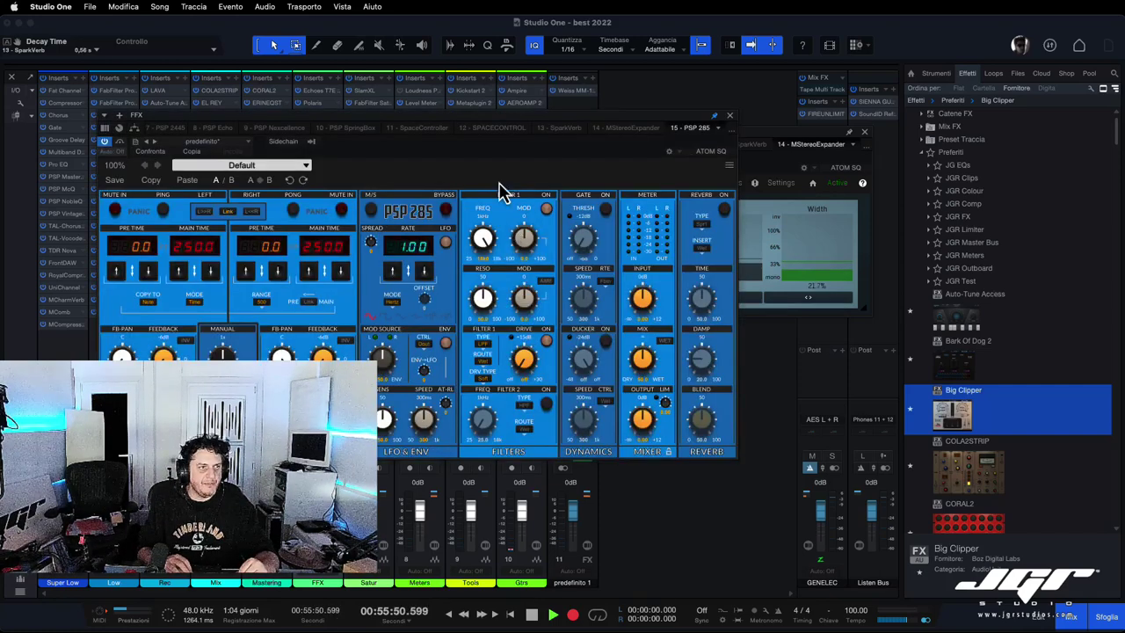
drag(473, 117, 554, 167)
click(867, 132)
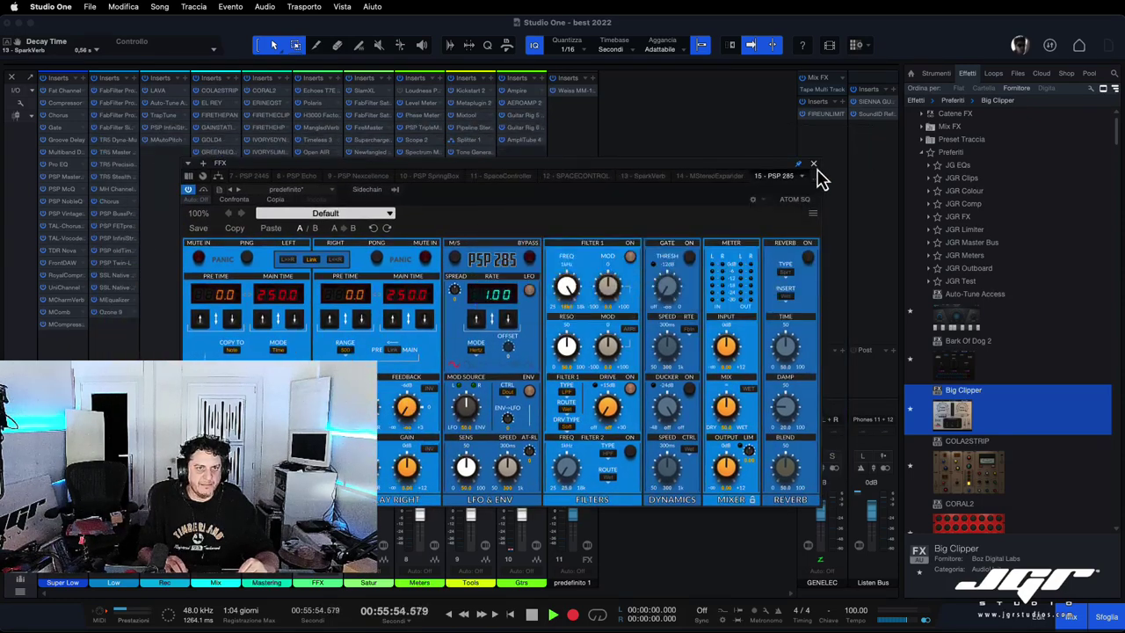
drag(766, 165, 741, 155)
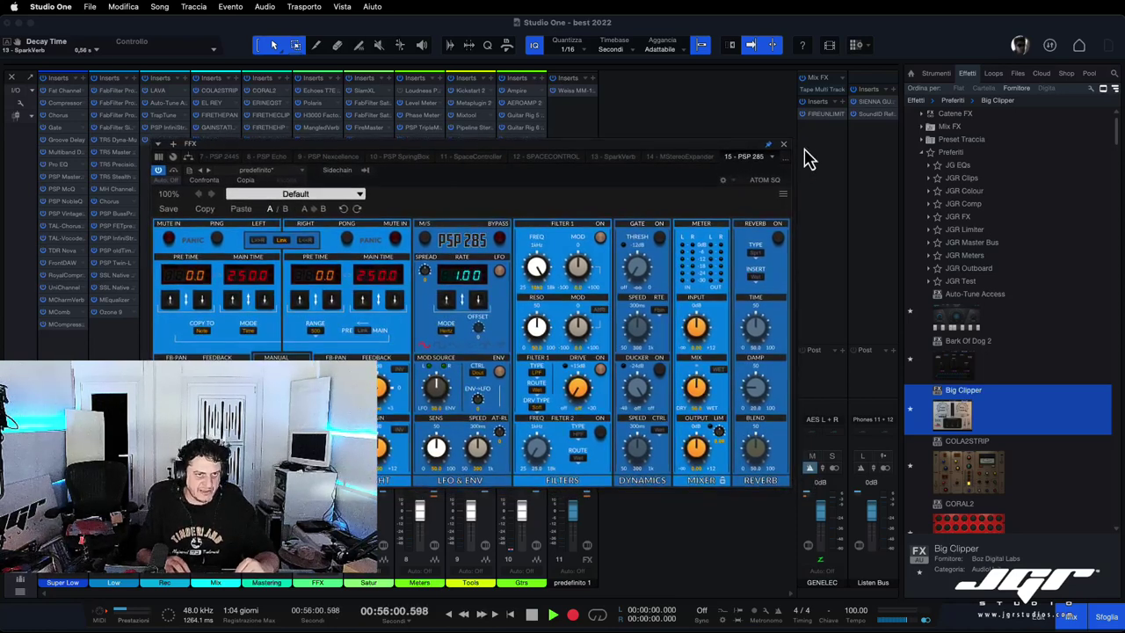
click(784, 144)
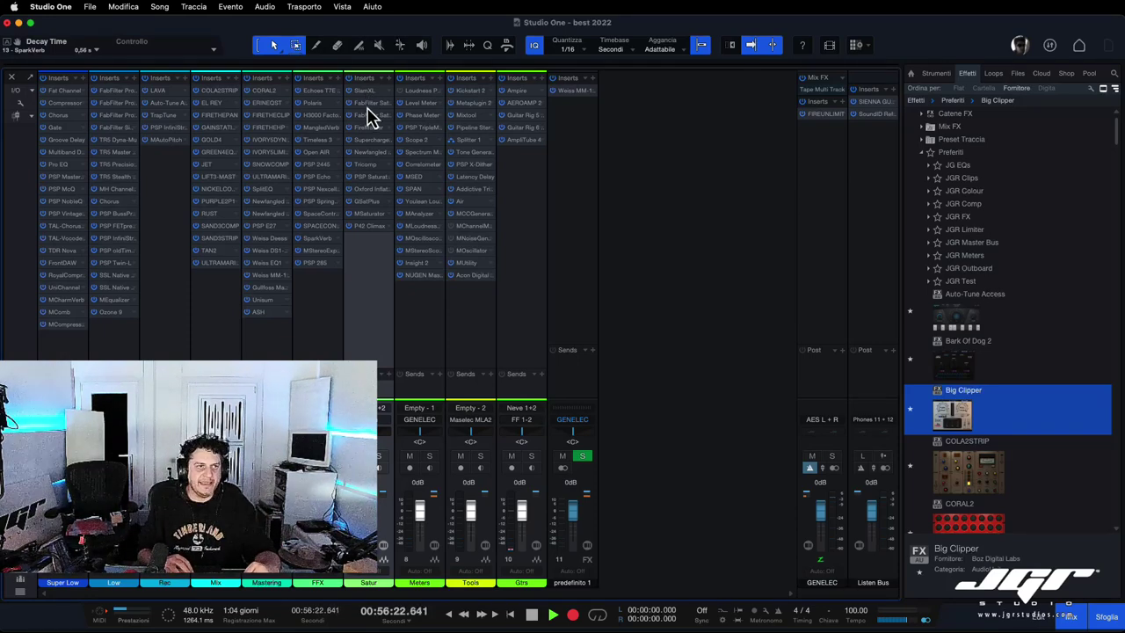
Step: Examine the Satur channel's FabFilter Saturn, FabFilter Saturn 2 and FireMaster in turn
click(369, 104)
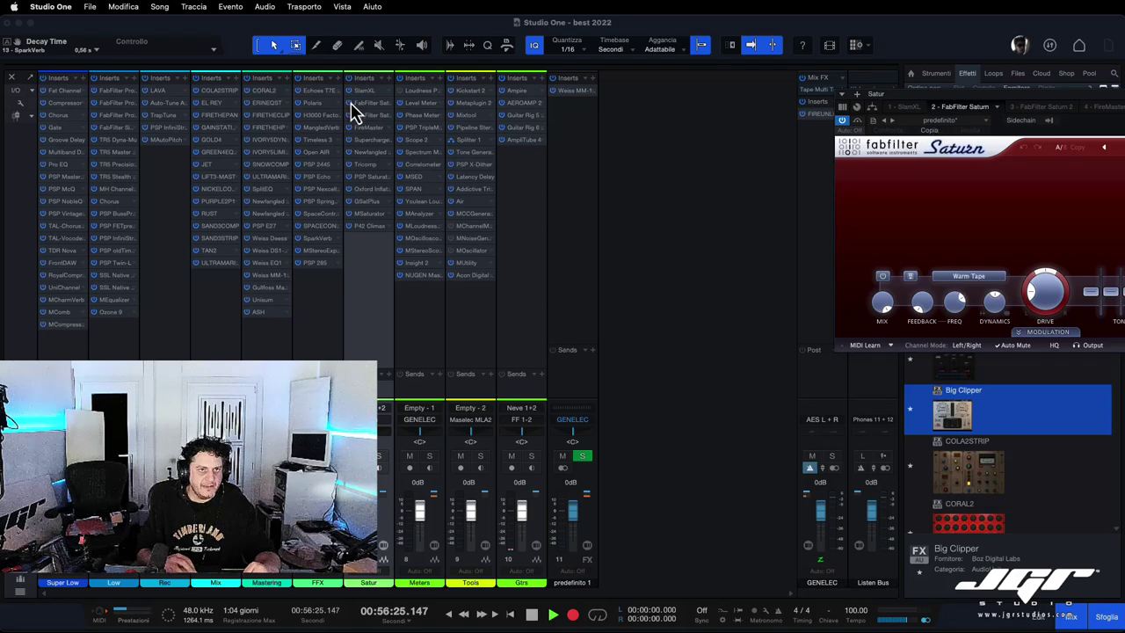
drag(949, 97, 695, 87)
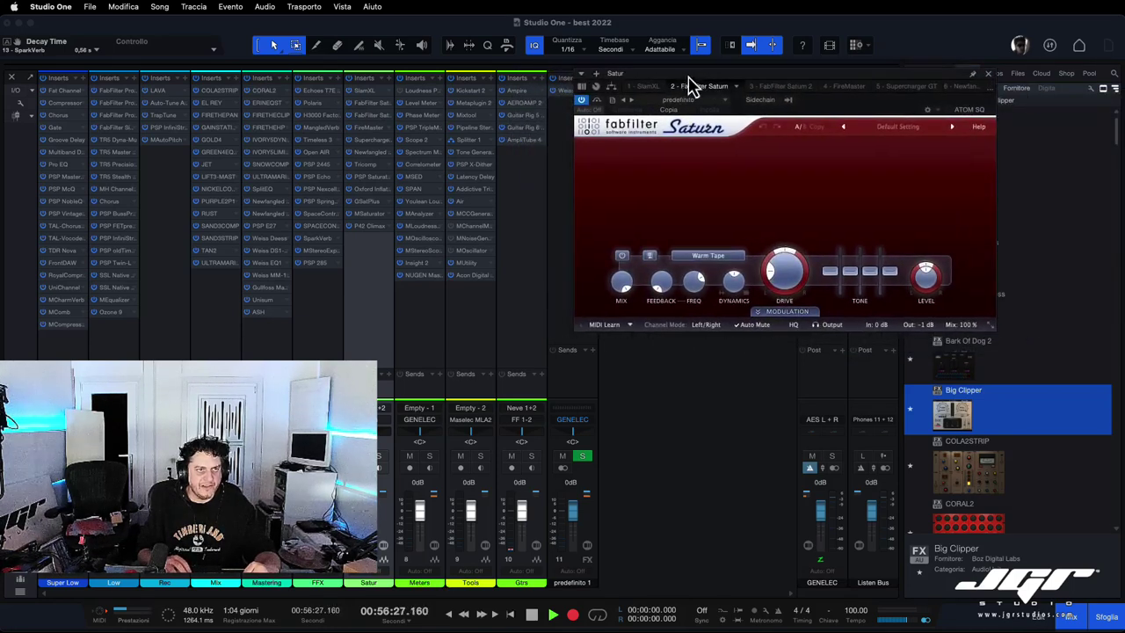
click(370, 116)
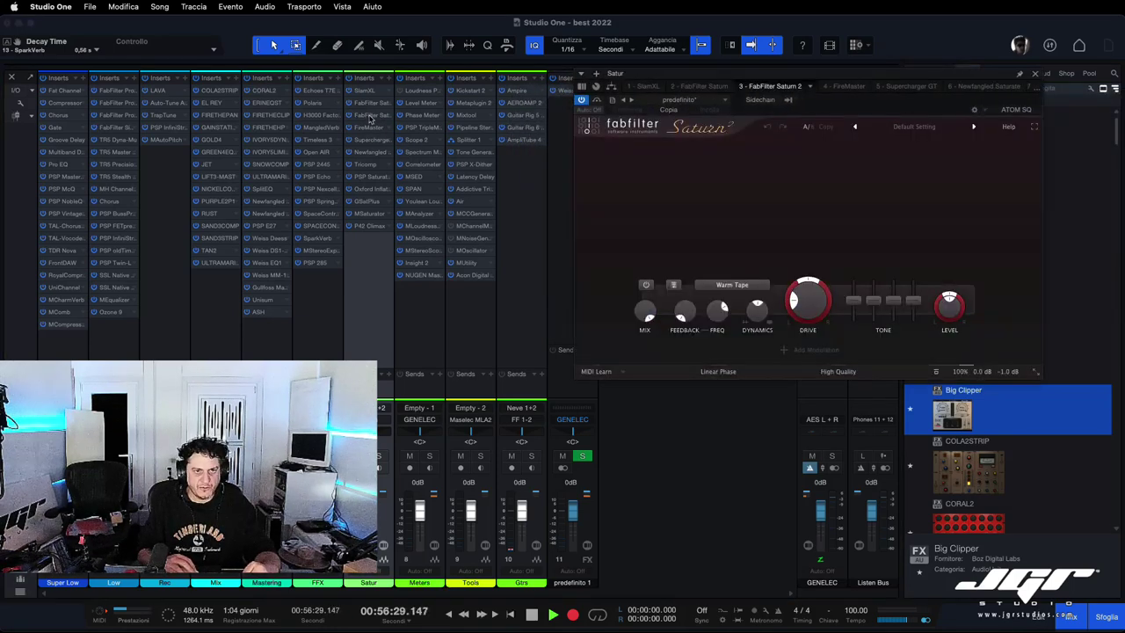
click(367, 129)
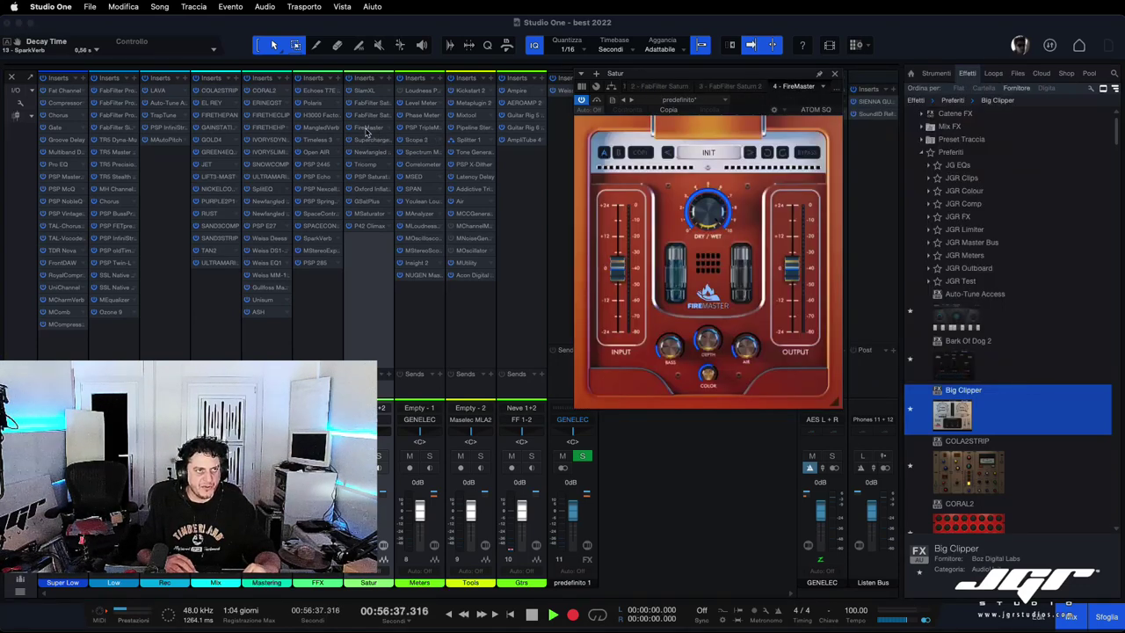
Step: Examine the Satur channel's Supercharger GT, Newfangled Saturate, Tricomp and PSP Saturator in turn
click(367, 141)
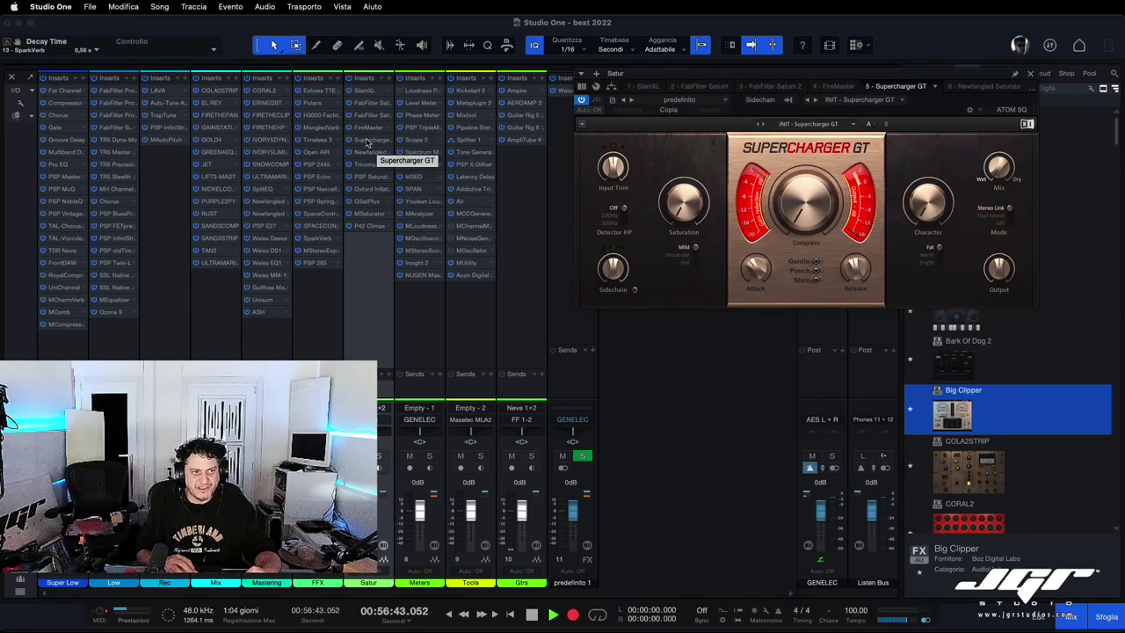
click(367, 153)
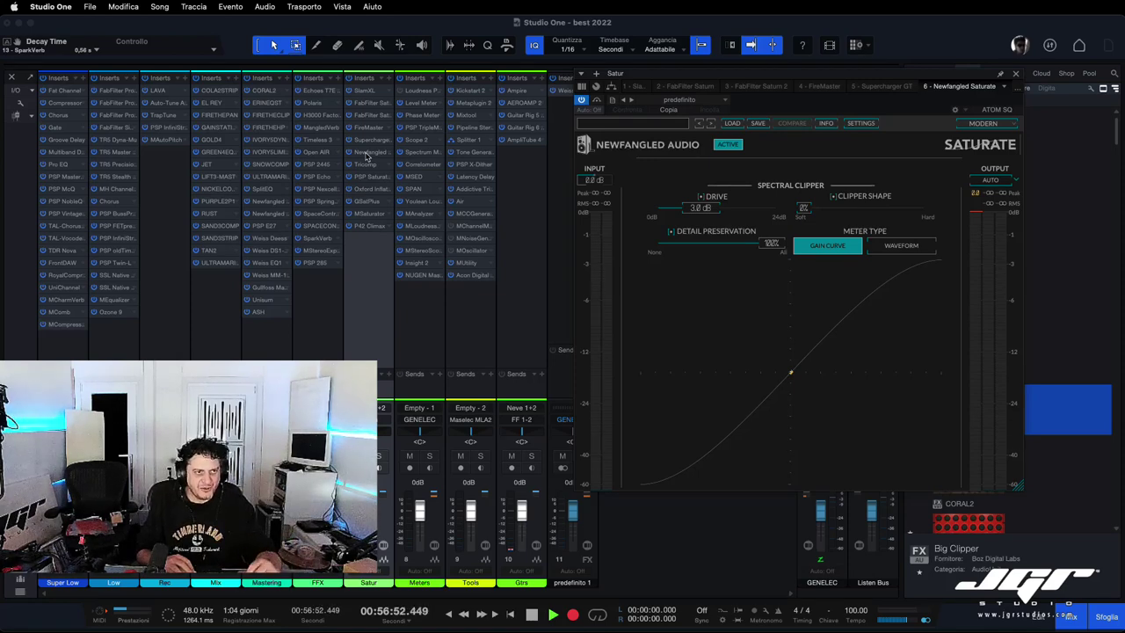
click(365, 166)
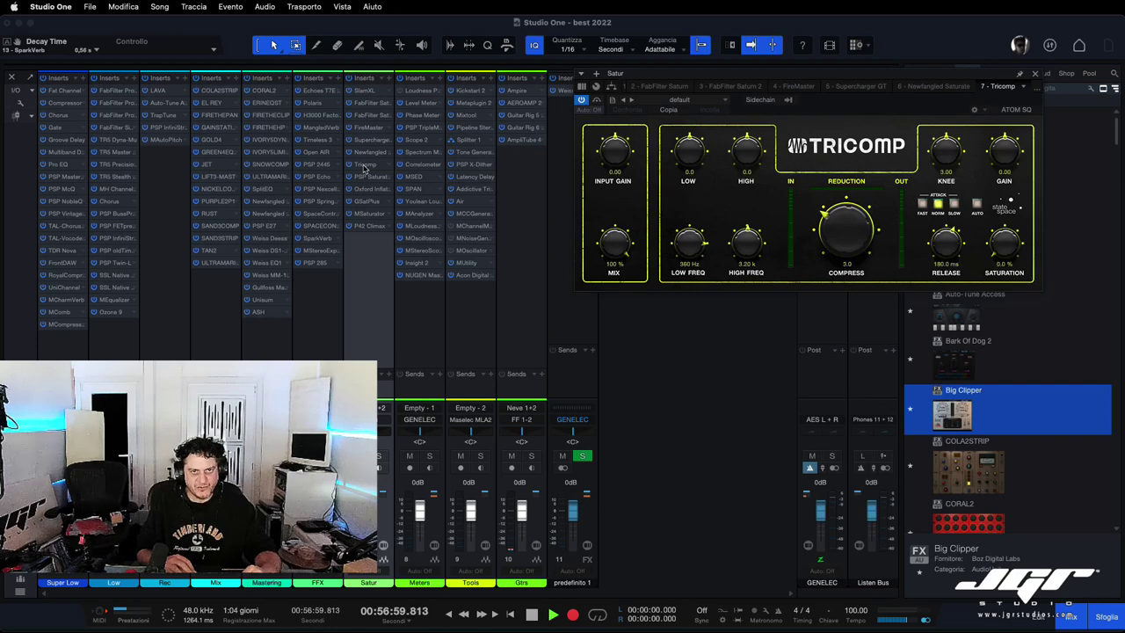
click(362, 178)
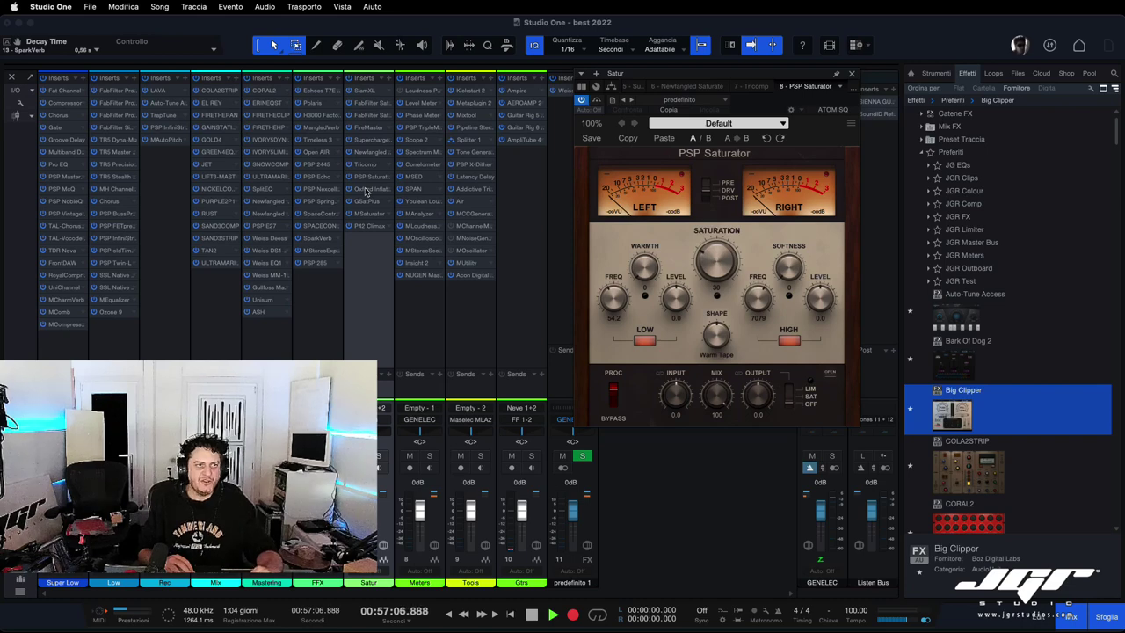
Step: Examine the Satur channel's Oxford Inflator, GSatPlus, MSaturator and P42 Climax in turn
click(367, 190)
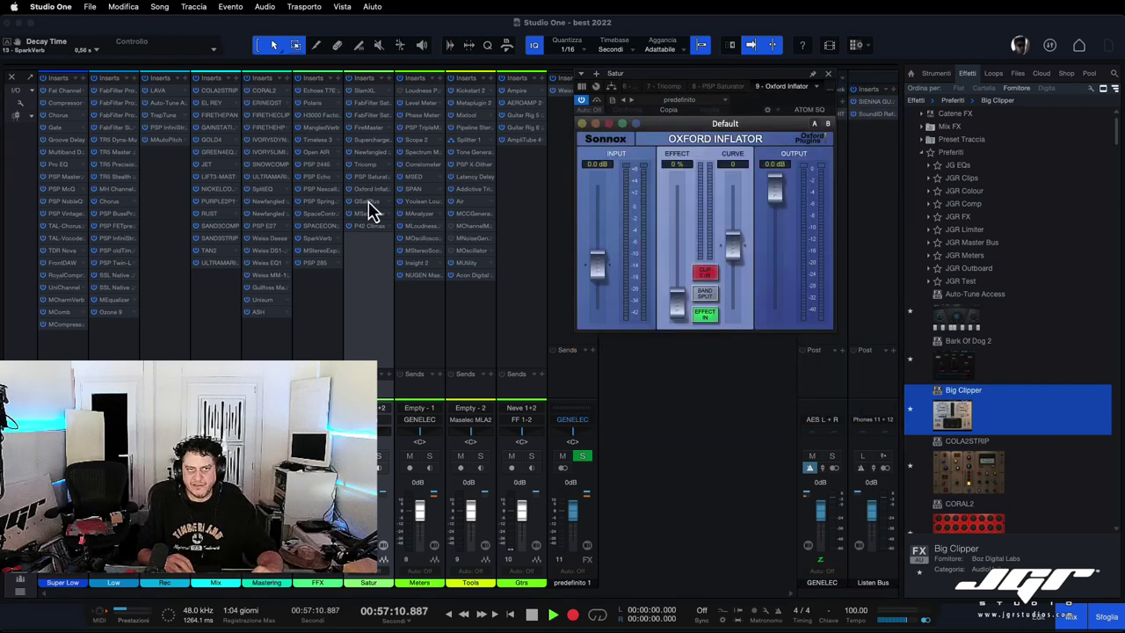
click(369, 206)
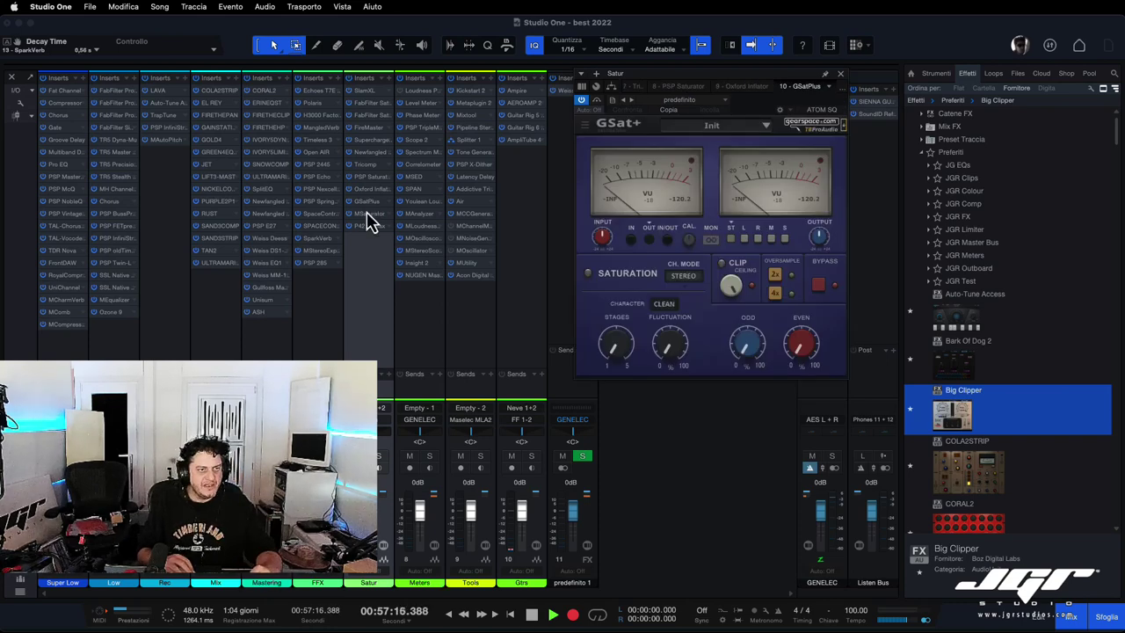
click(366, 215)
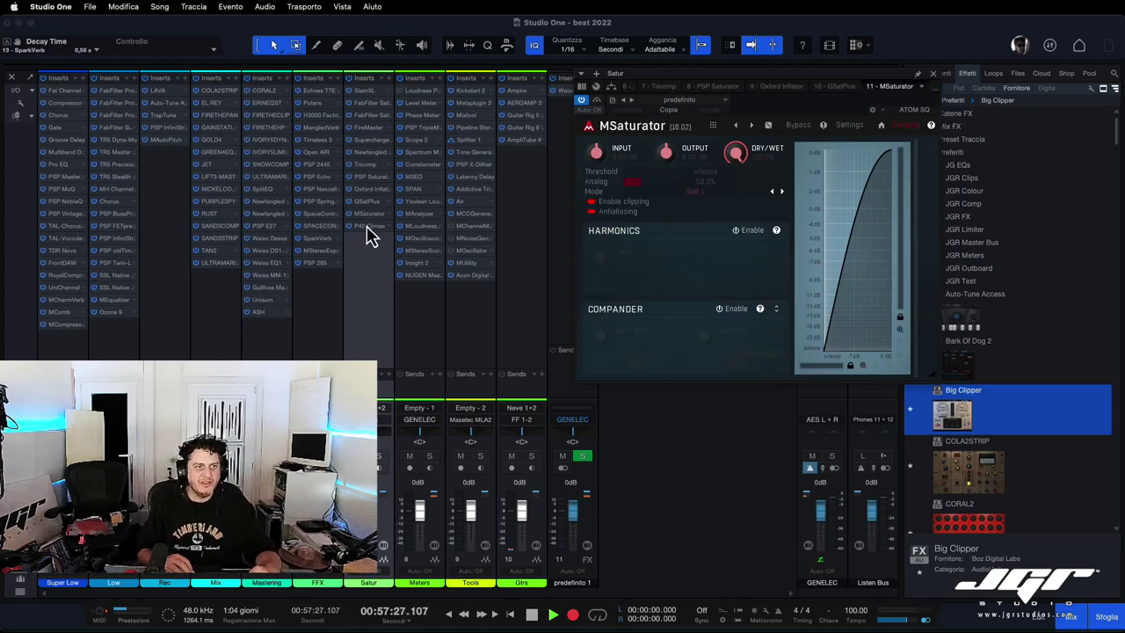
click(368, 226)
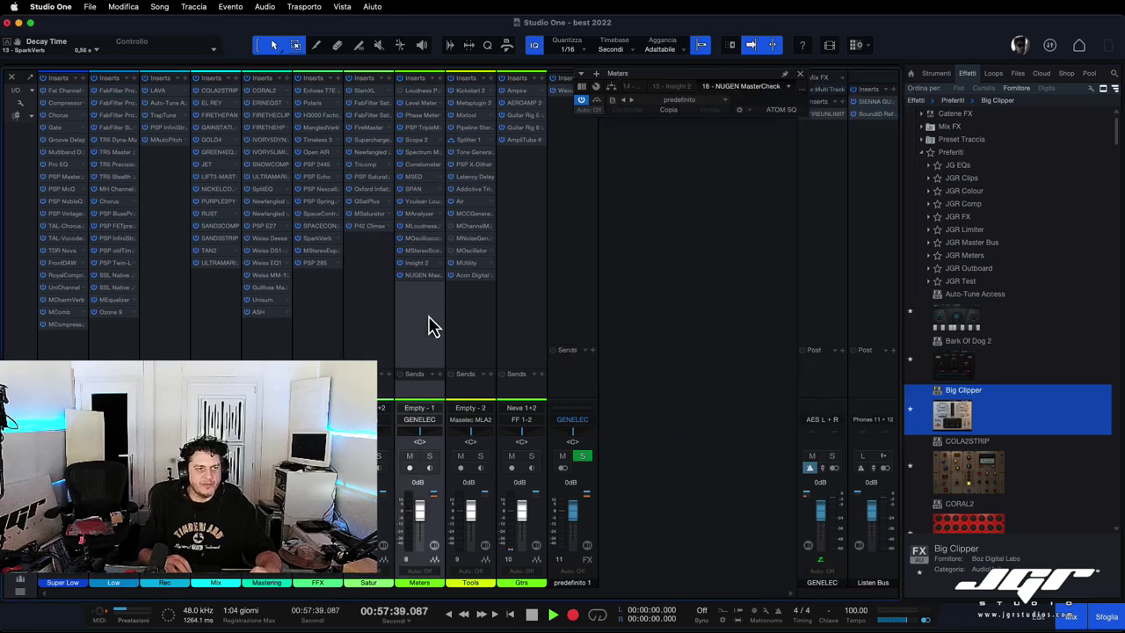
Step: Examine the Meters channel's Loudness Penalty, Level Meter and Phase Meter, briefly expanding the Phase Meter inside the insert rack
click(431, 324)
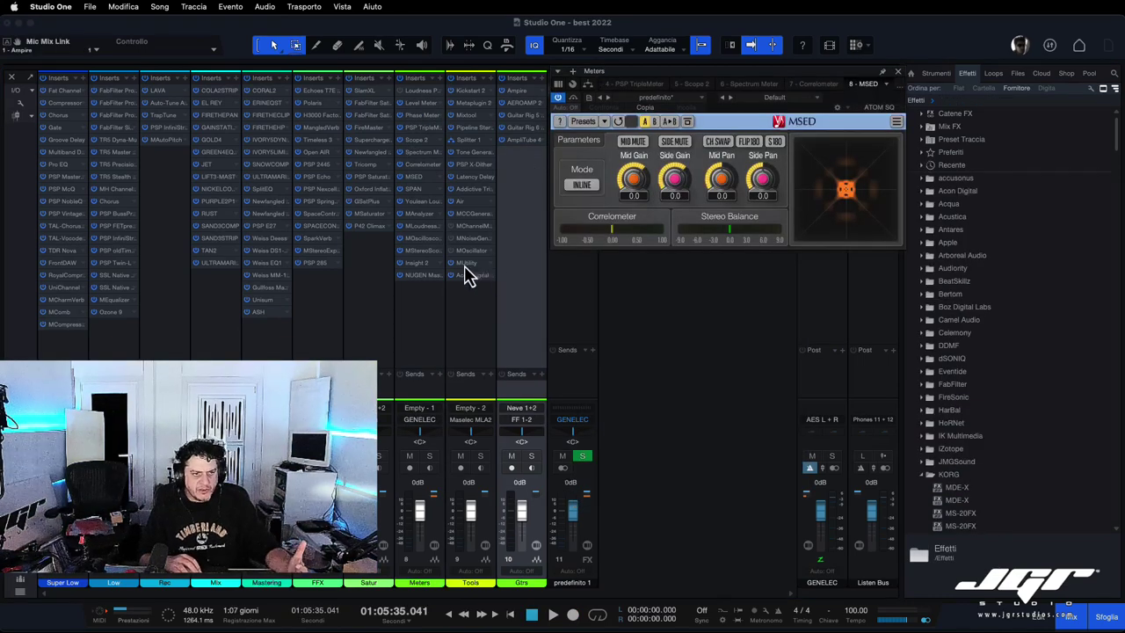
click(419, 92)
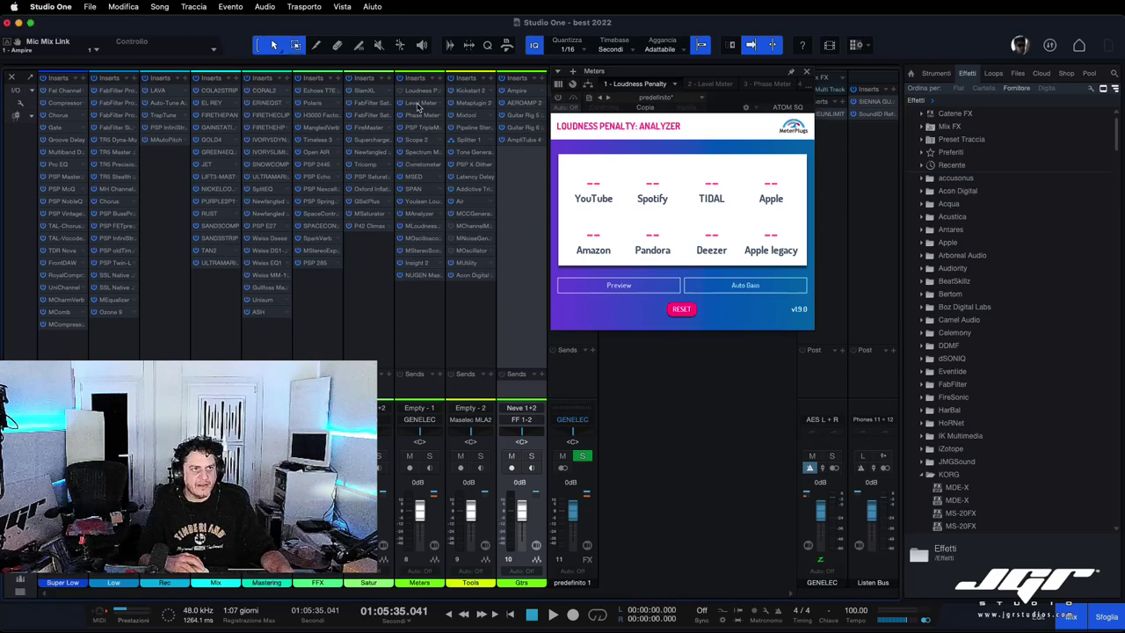
click(418, 104)
click(419, 116)
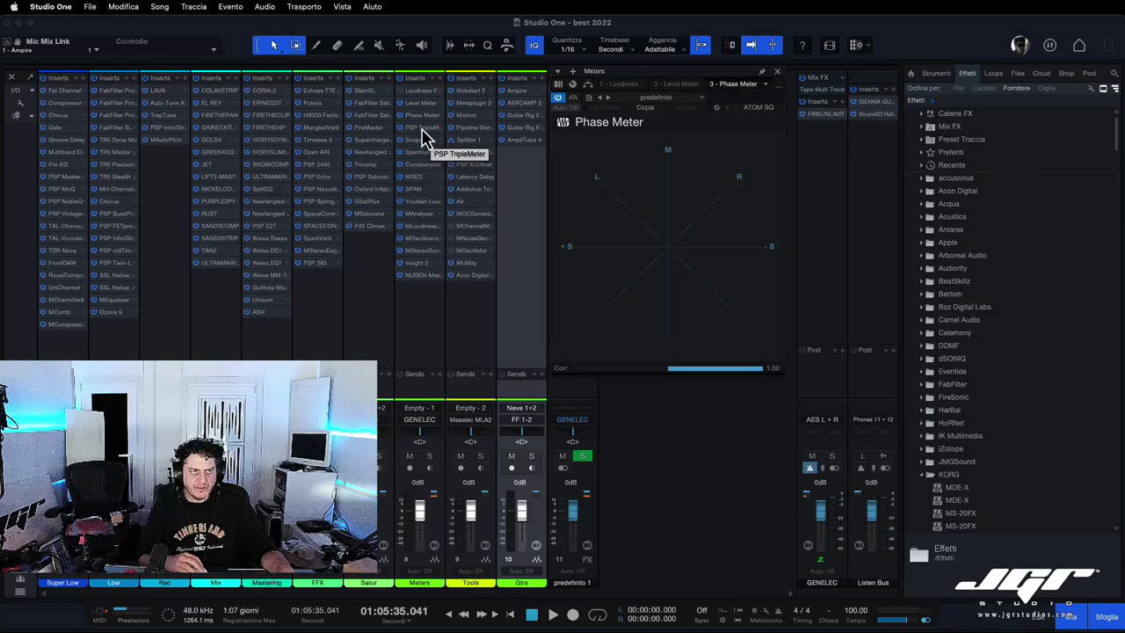
click(422, 116)
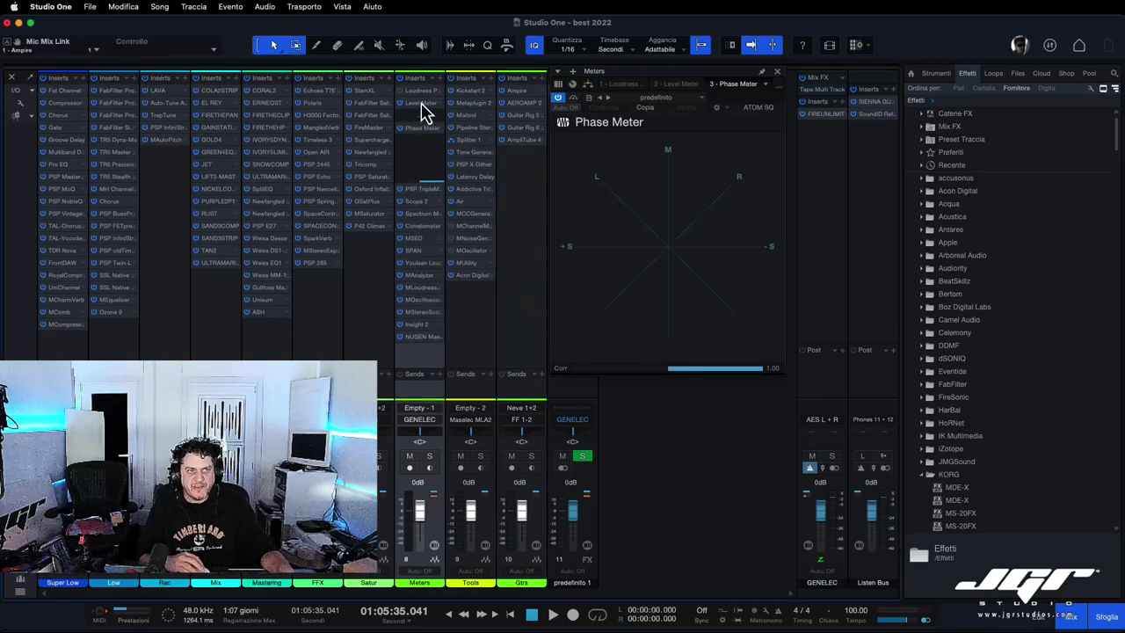
click(419, 133)
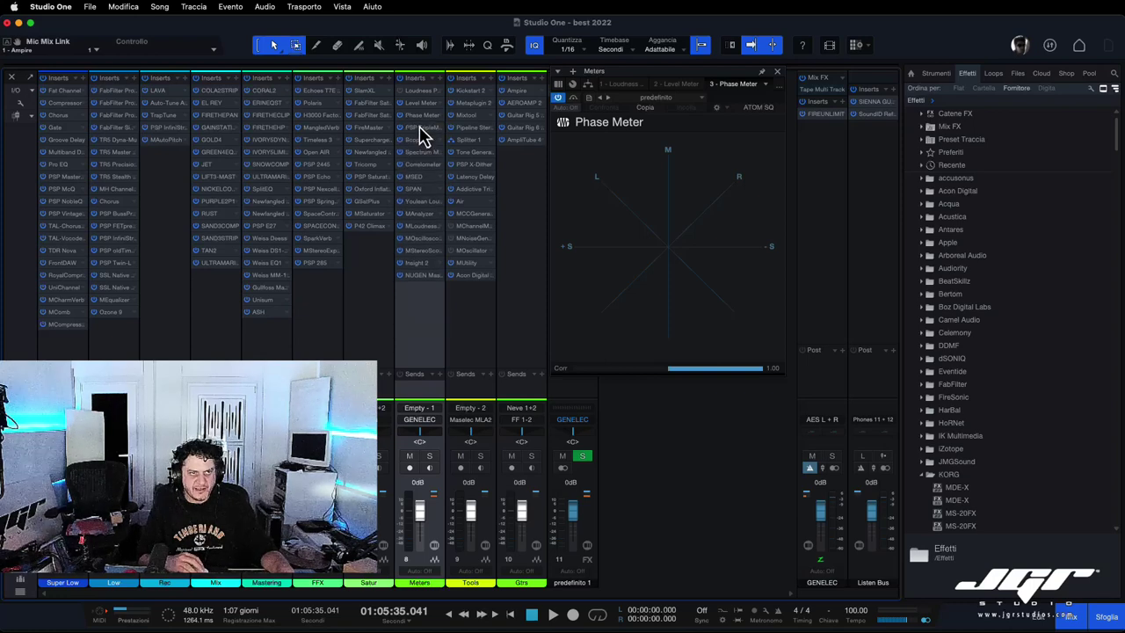
Step: Look over PSP TripleMeter's calibration panel on the Meters channel and cycle the display through its RMS and PPM meters
click(421, 131)
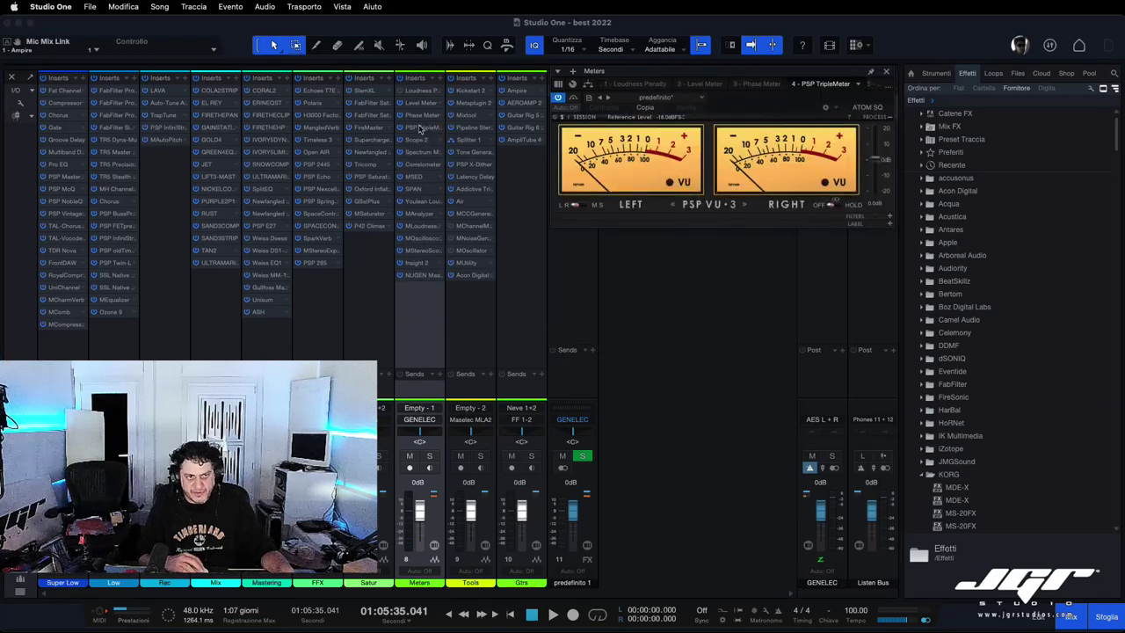
click(711, 207)
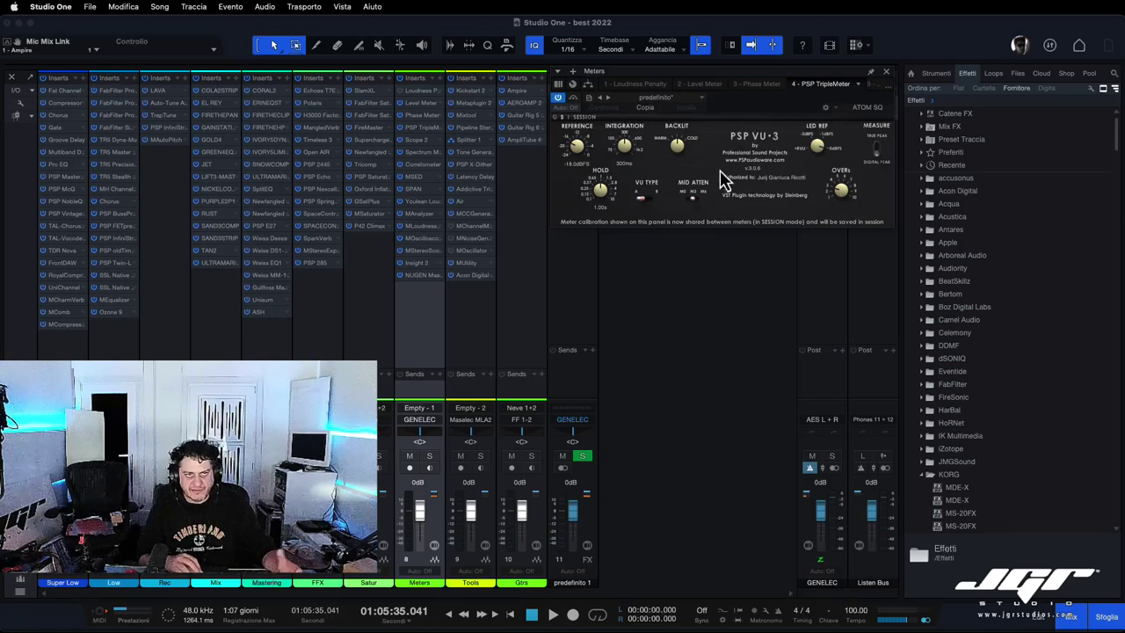
click(585, 120)
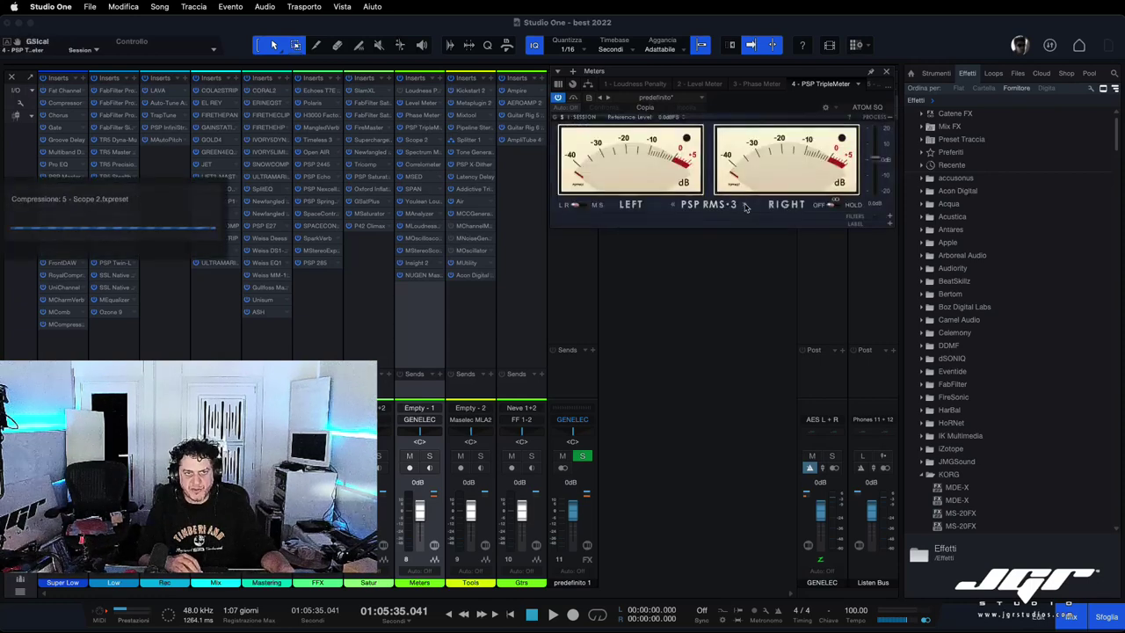
click(746, 206)
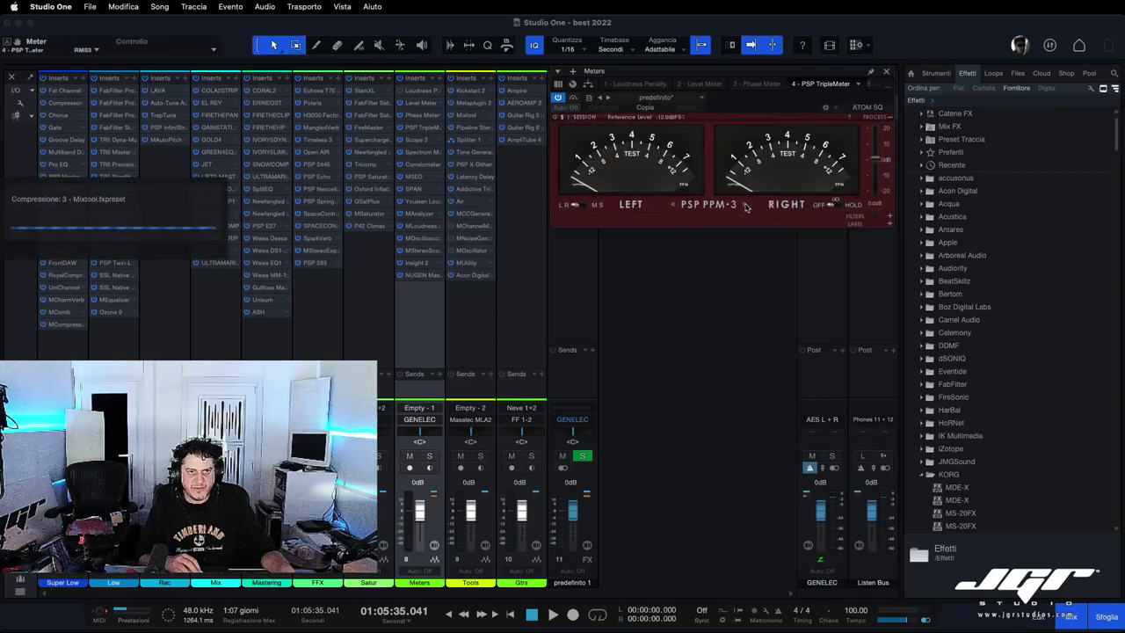
Step: Examine the Meters channel's Scope 2, MOscilloscope, Spectrum Meter and Correlometer in turn
click(416, 140)
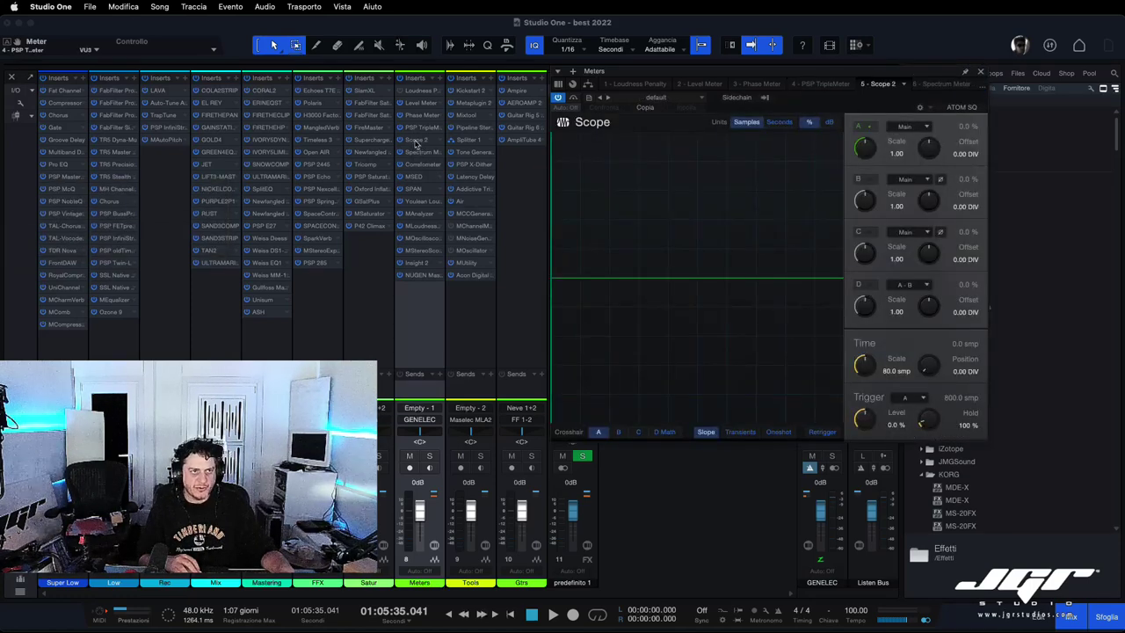
click(419, 249)
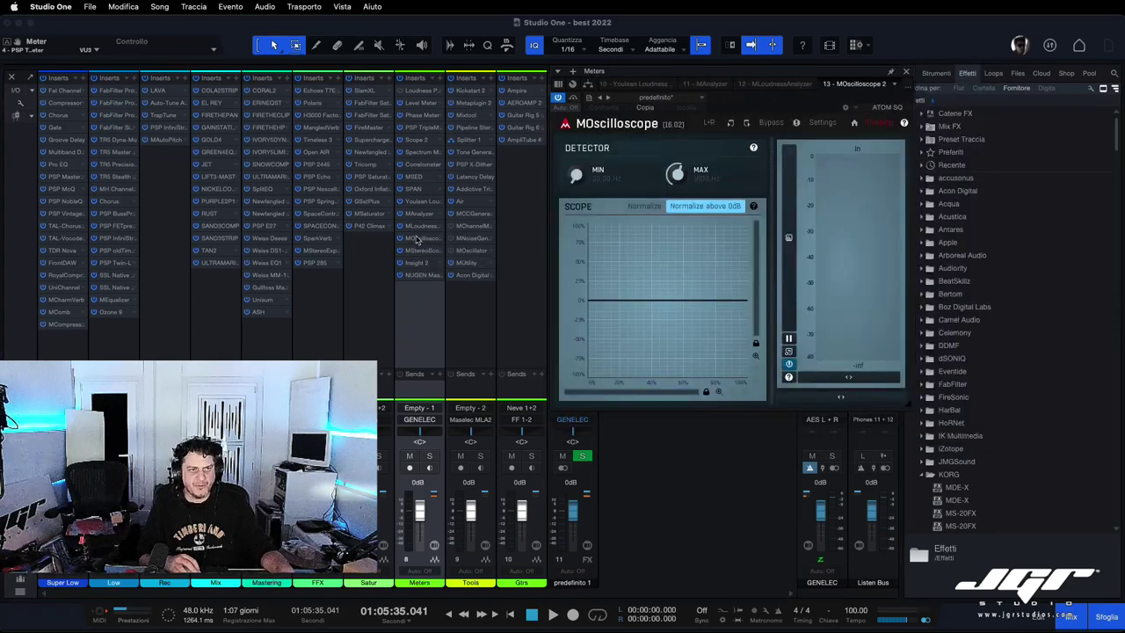
click(418, 152)
click(419, 166)
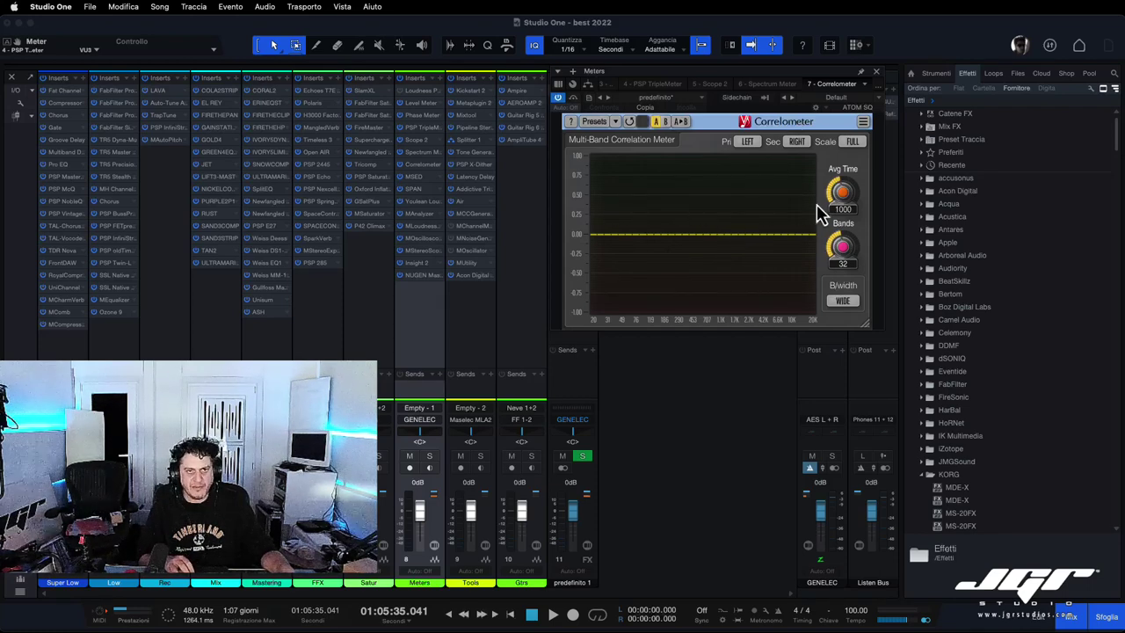
Step: Examine the Meters channel's MSED, SPAN, Youlean Loudness Meter 2 and MAnalyzer in turn
click(414, 178)
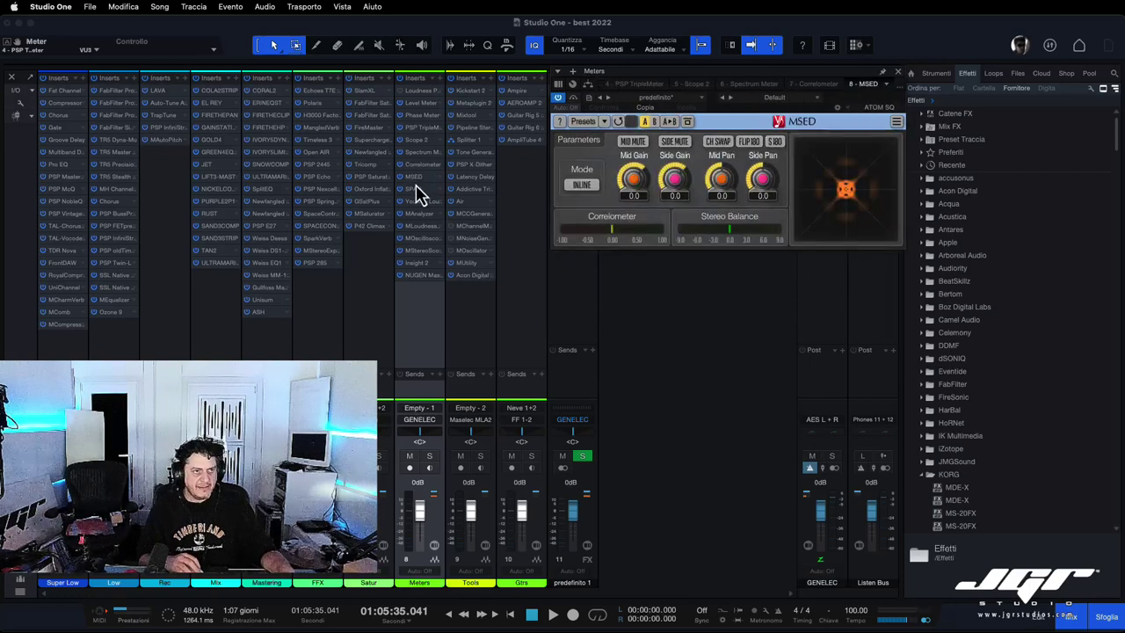
click(414, 191)
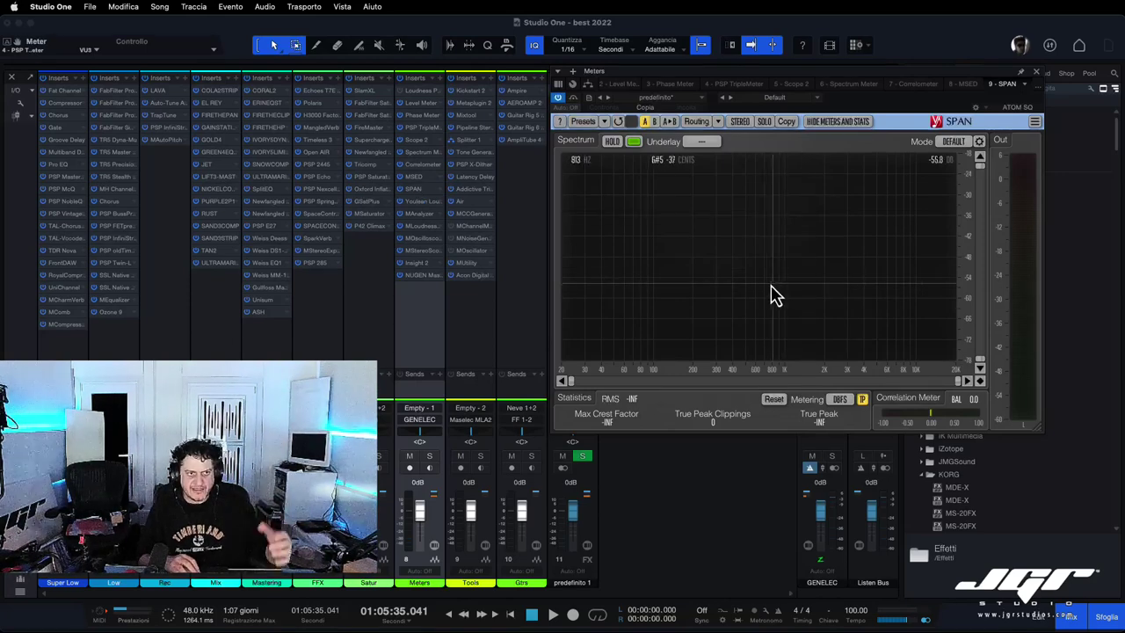
click(409, 208)
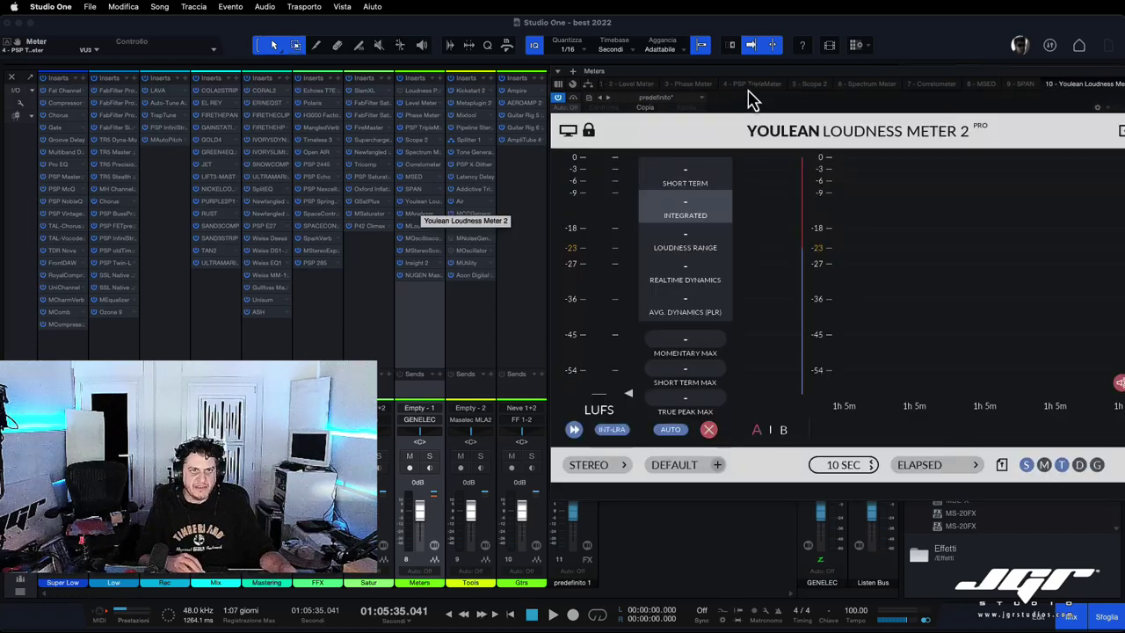
drag(720, 83, 689, 77)
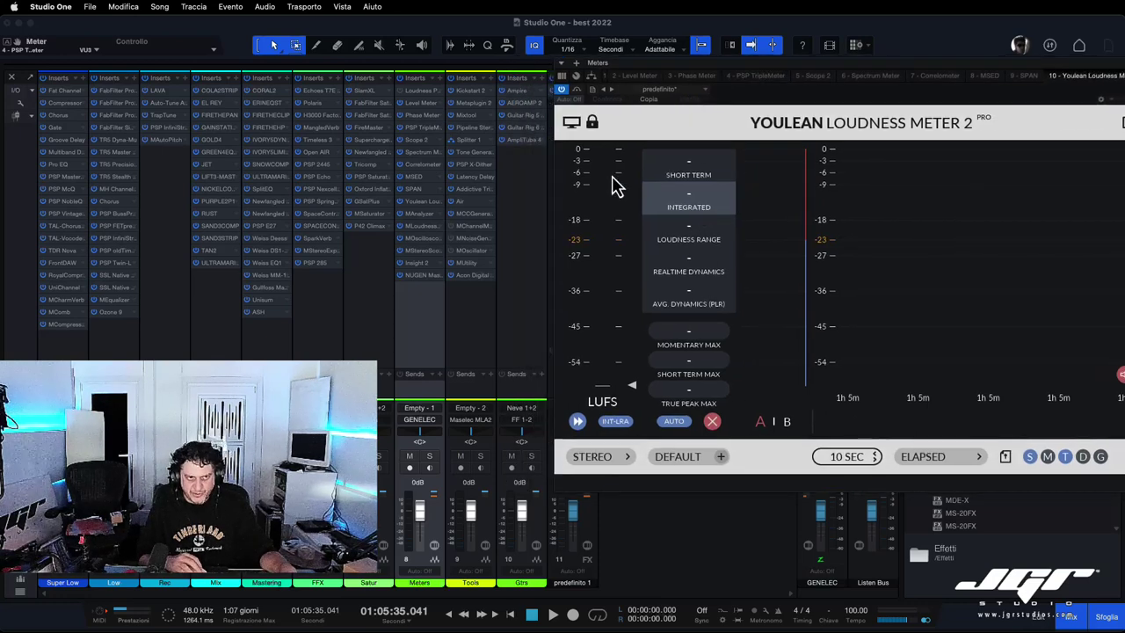
click(418, 216)
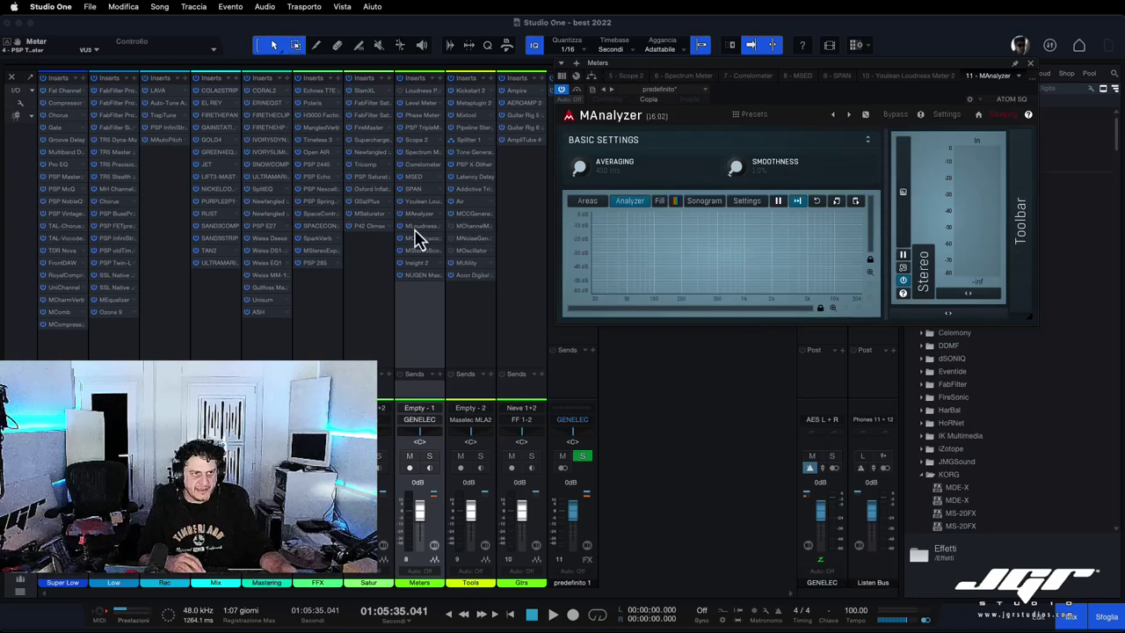
Step: Examine the Meters channel's MLoudnessAnalyzer, MStereoScope and Insight 2, and make Insight's Loudness section taller
click(416, 226)
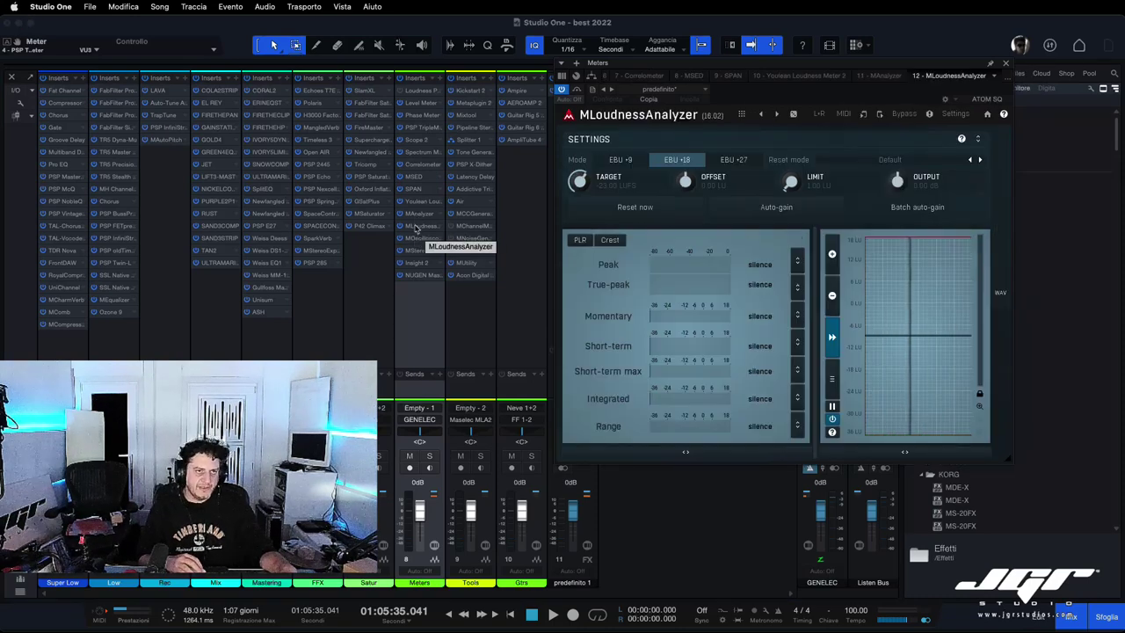
click(417, 252)
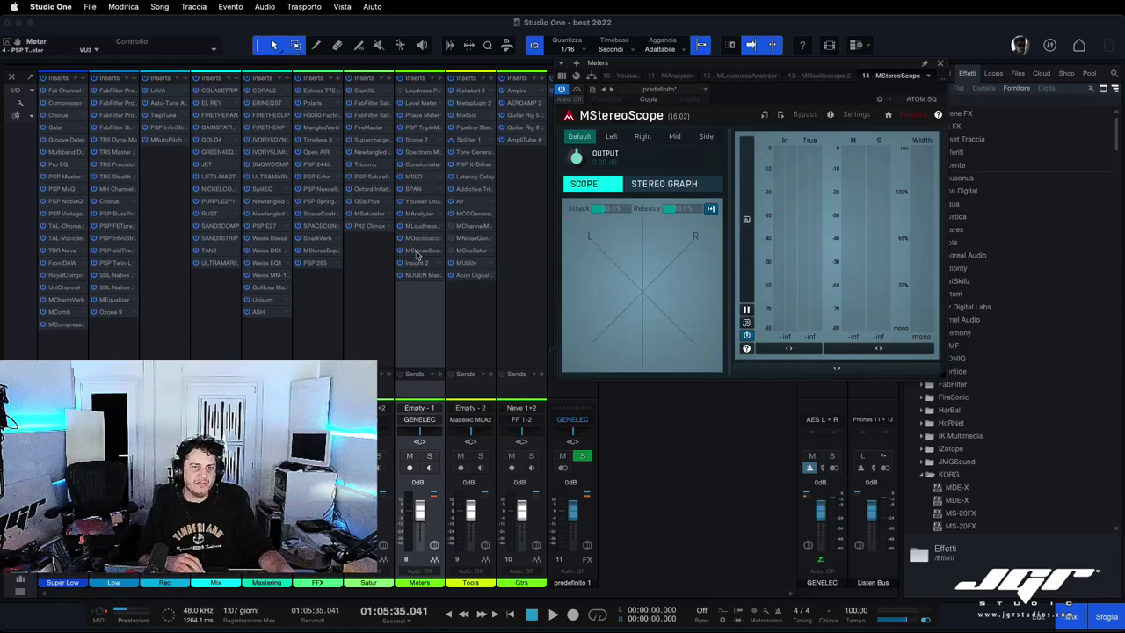
click(419, 264)
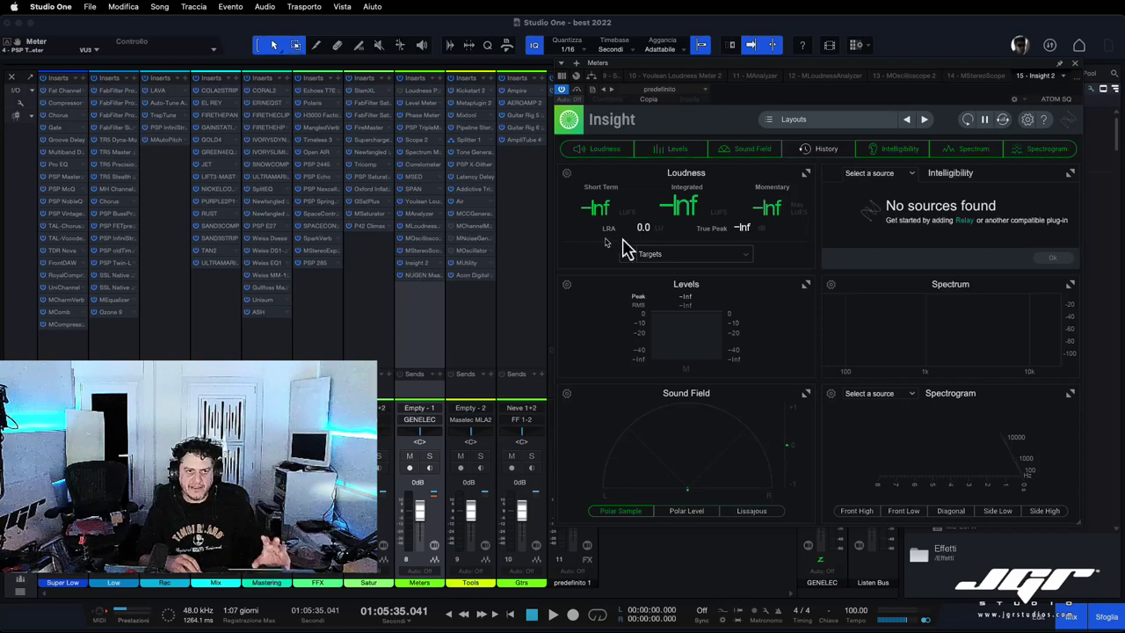
drag(752, 63, 788, 68)
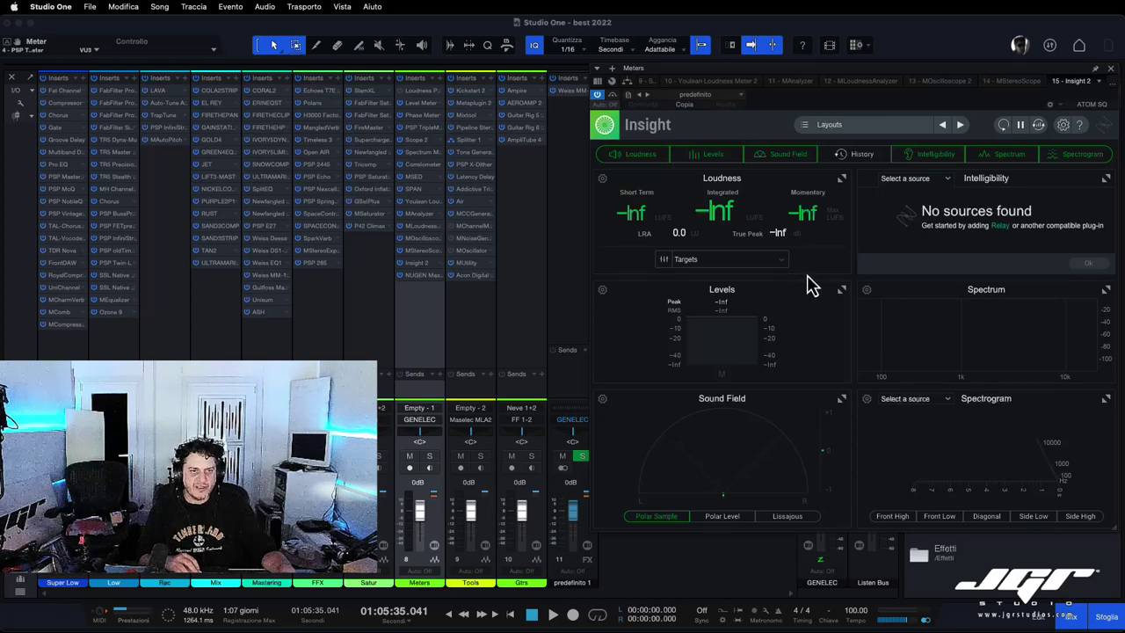
mouse_move(805, 278)
mouse_down()
mouse_move(805, 312)
mouse_move(804, 301)
mouse_up()
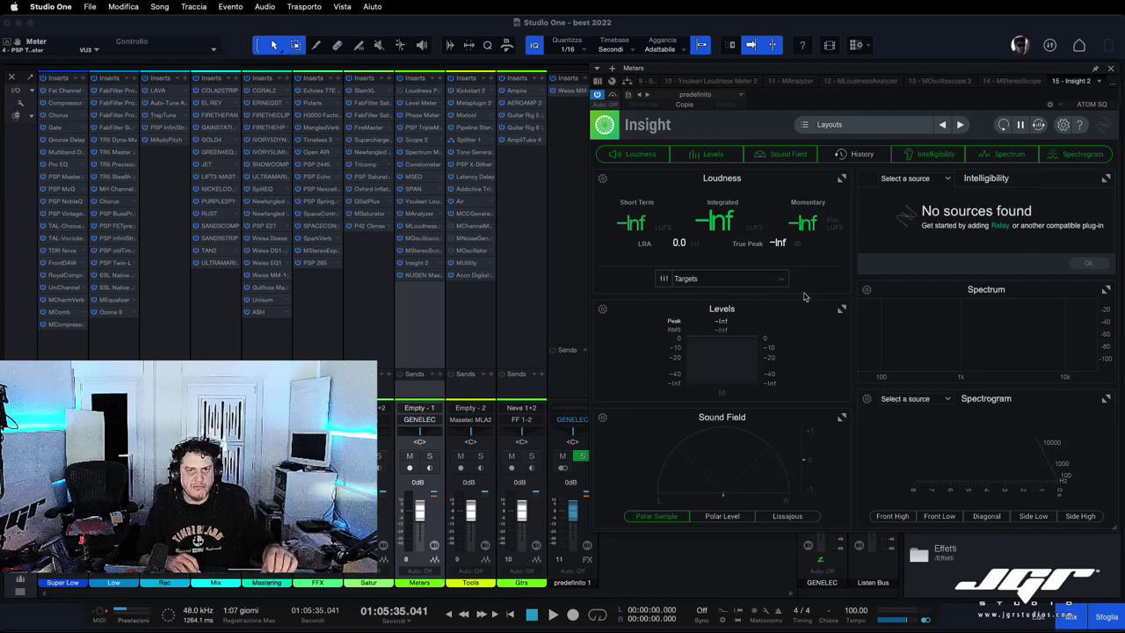
Step: Open NUGEN MasterCheck on the Meters channel, view its preset list, load the Apple AAC iTunes+ afclip preset and close the plug-in
click(419, 276)
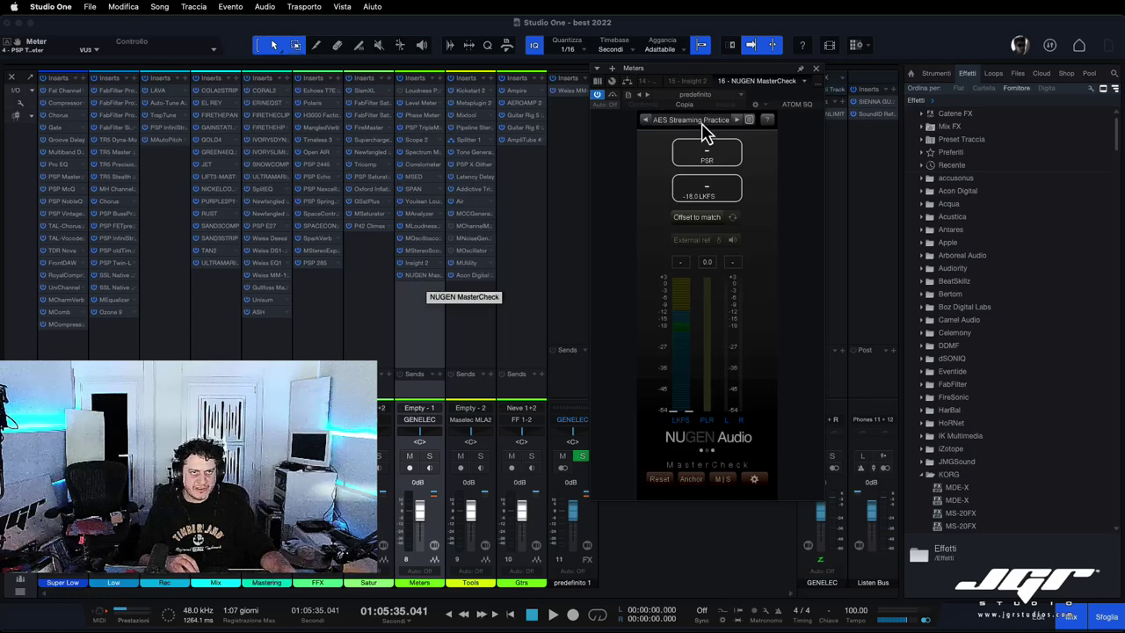
click(747, 120)
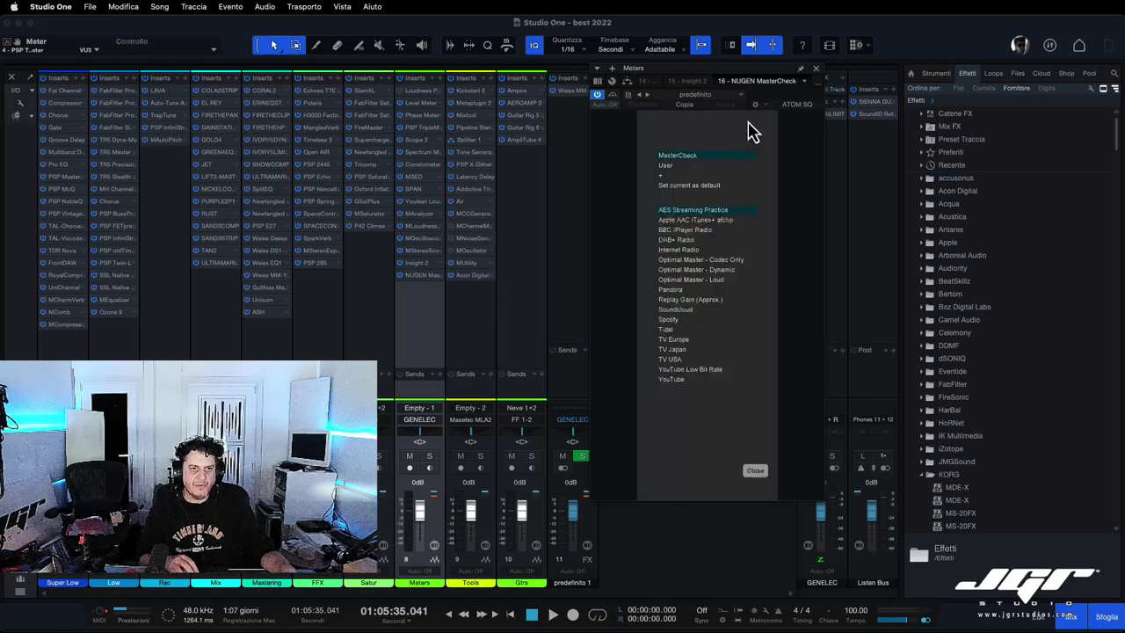
click(754, 472)
click(737, 121)
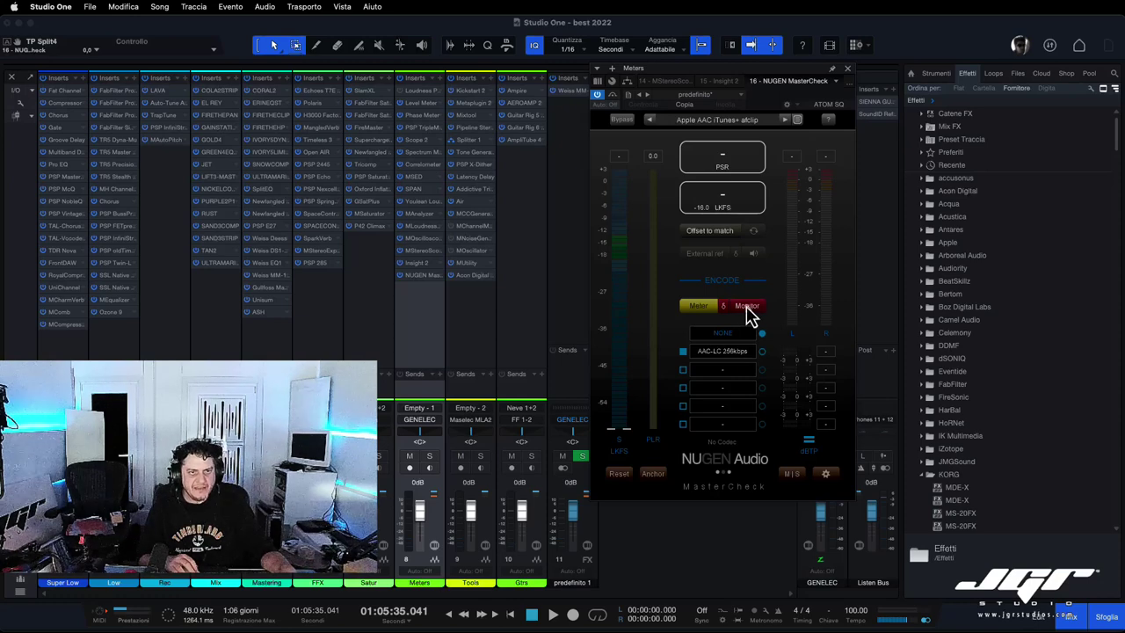
click(848, 69)
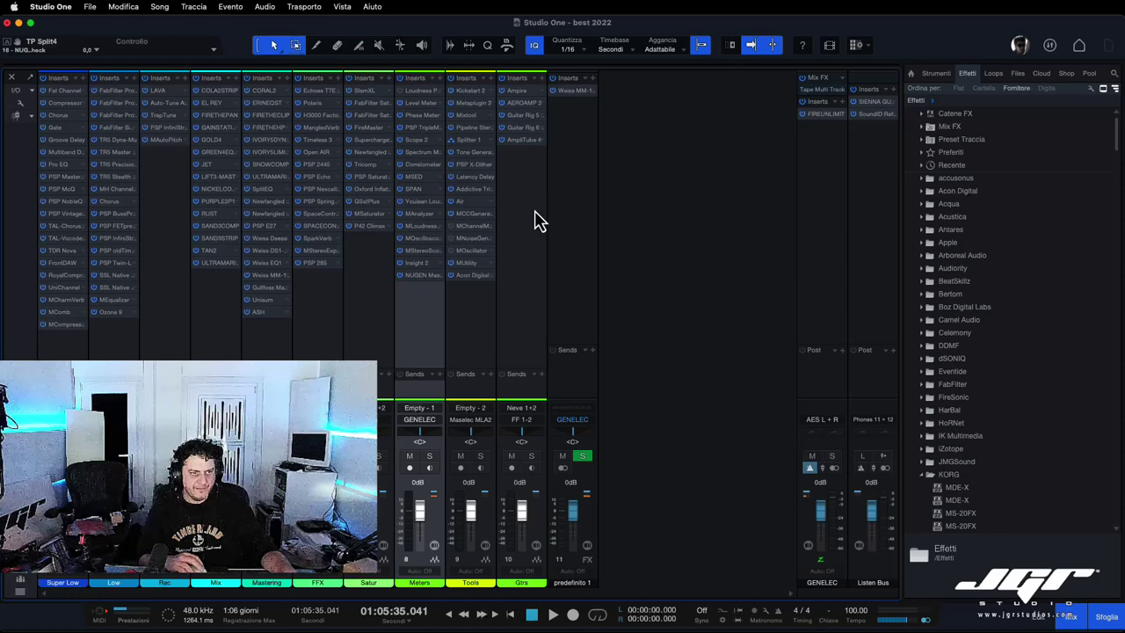
Step: Open Kickstart 2 on the Tools channel and try several ducking curves, including Short Kick, ending on the fifth curve of the second row
click(470, 91)
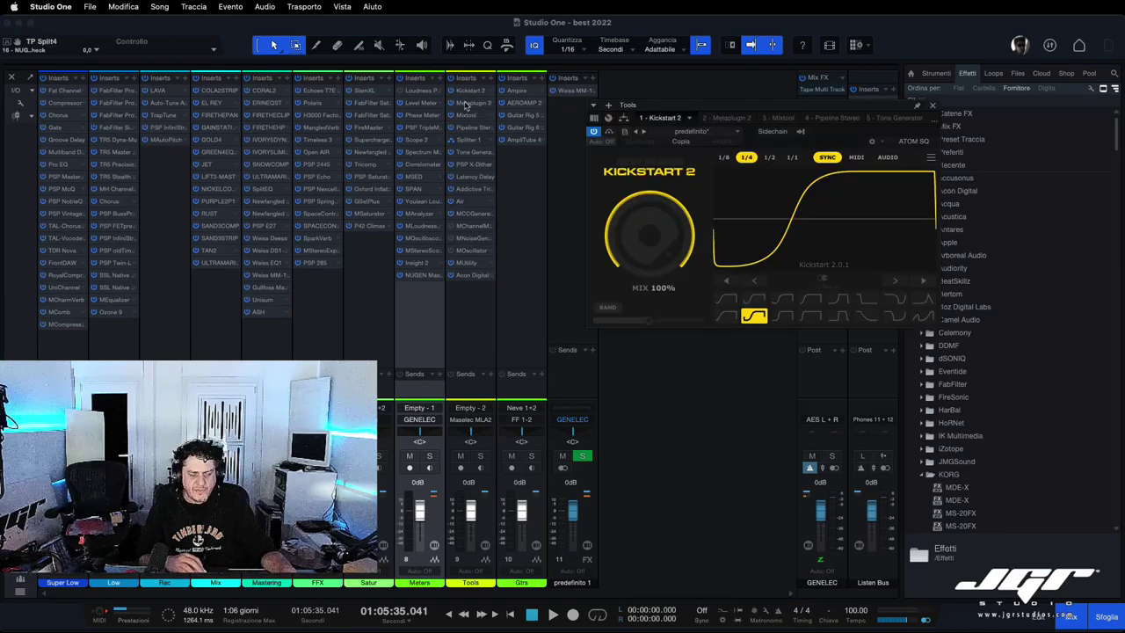
click(839, 300)
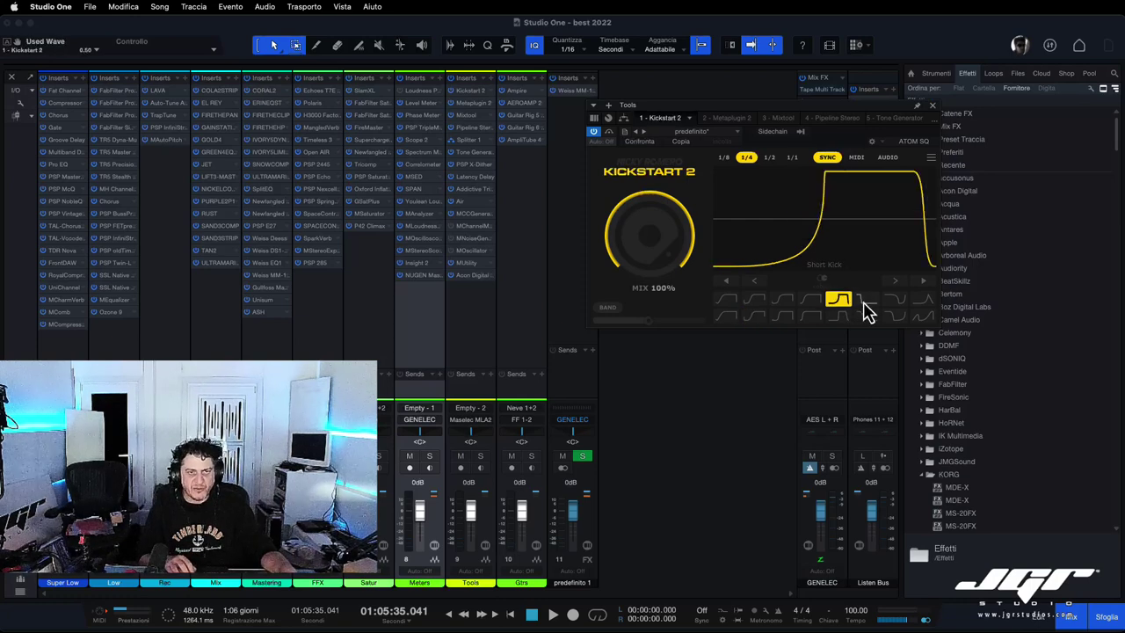
click(866, 301)
click(895, 319)
click(838, 316)
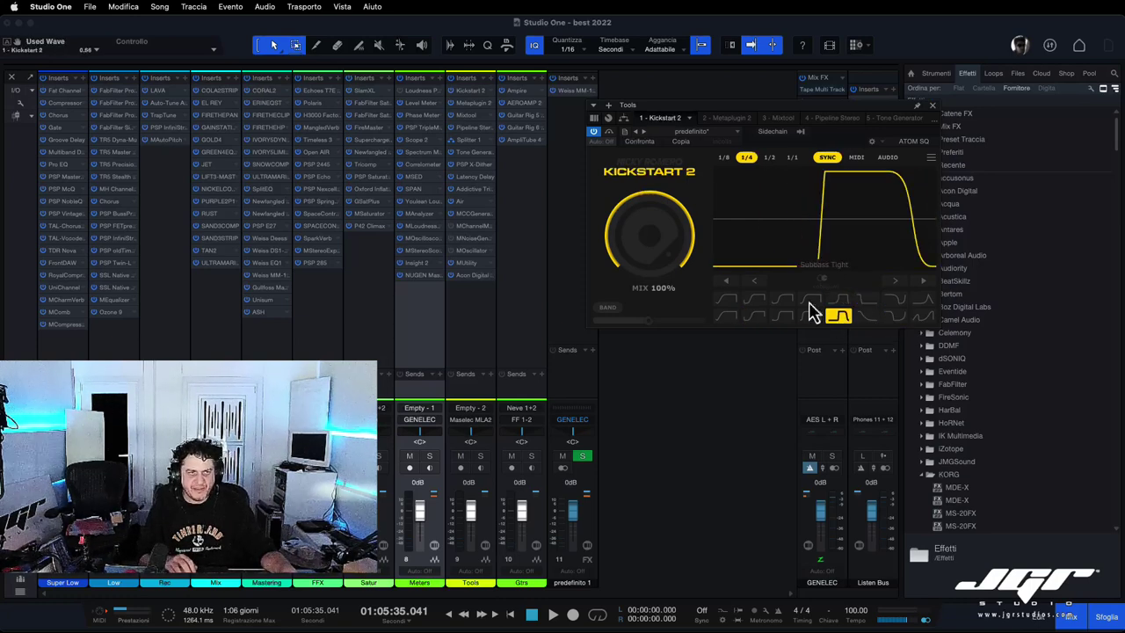
Step: Examine the Tools channel's Metaplugin 2, Mixtool, Pipeline Stereo and Splitter 1 in turn
click(468, 104)
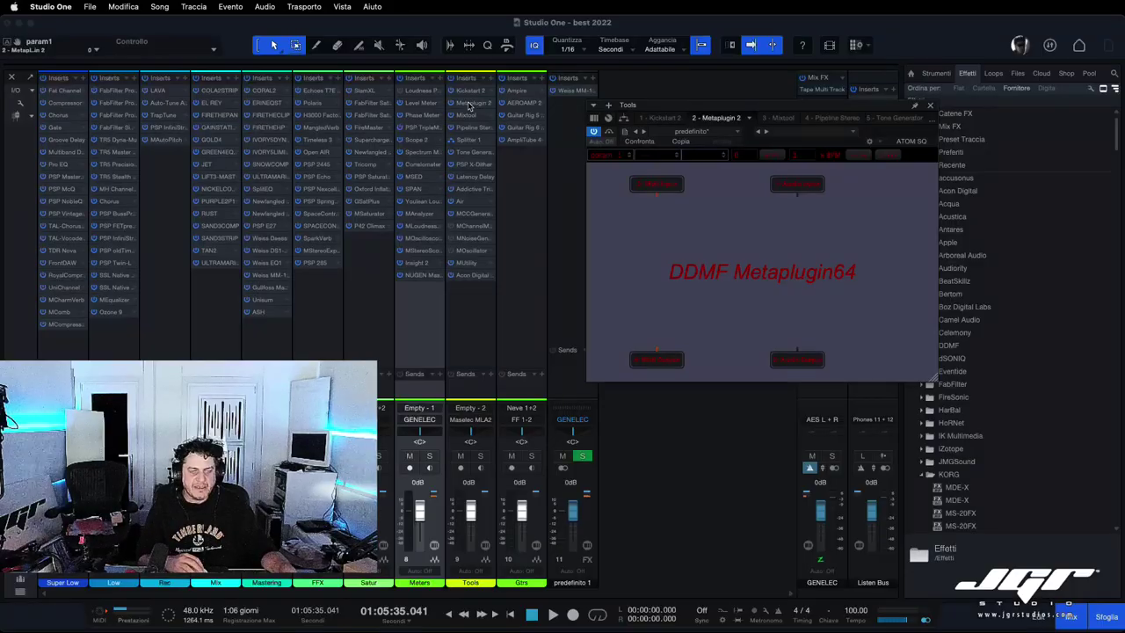
click(468, 117)
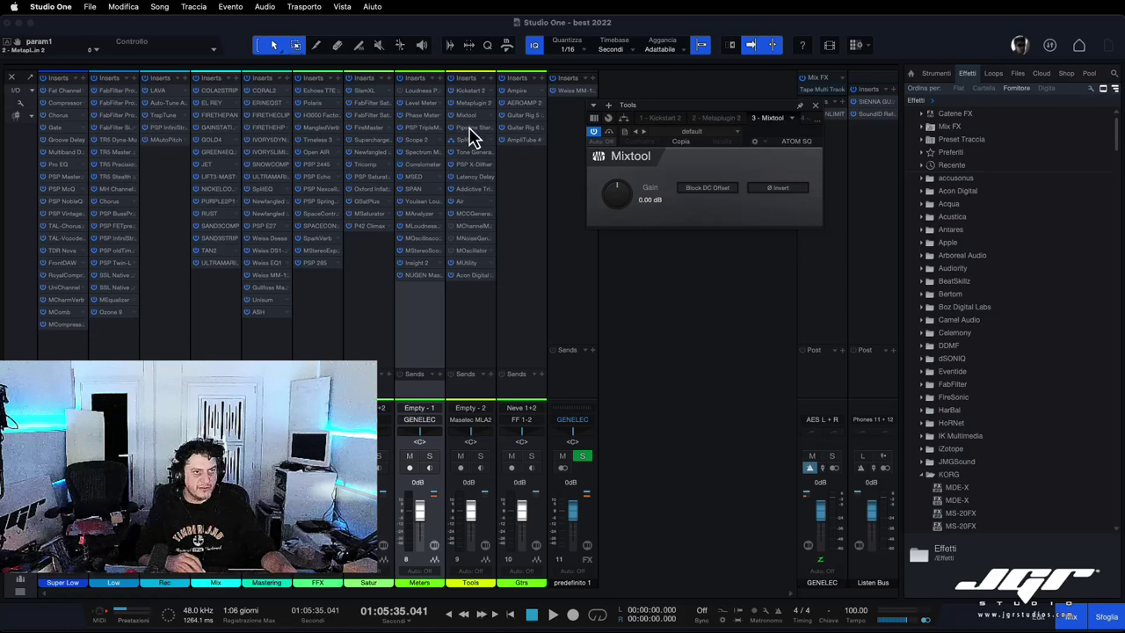
click(469, 128)
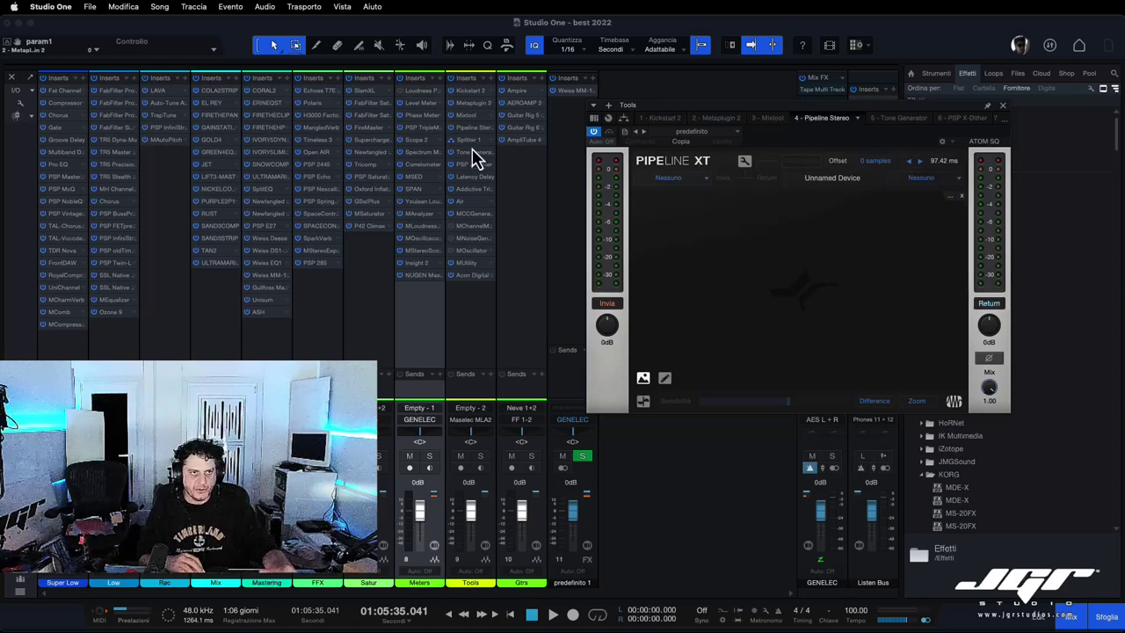
click(471, 140)
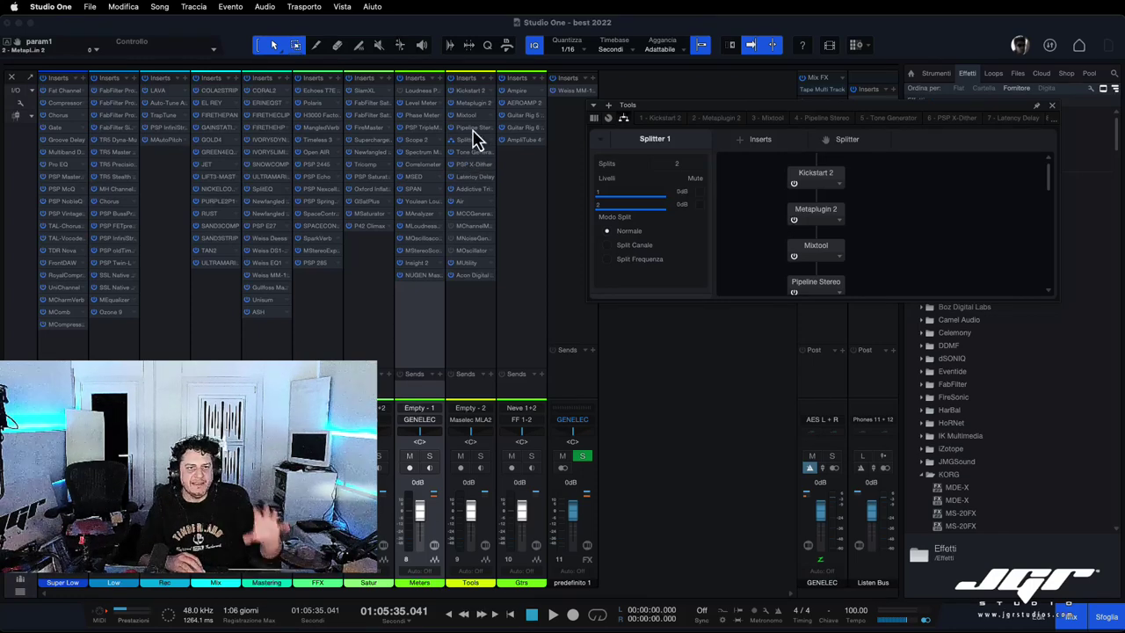
Step: Examine the Tools channel's Tone Generator, PSP X-Dither, Latency Delay, Addictive Trigger and Air in turn
click(469, 154)
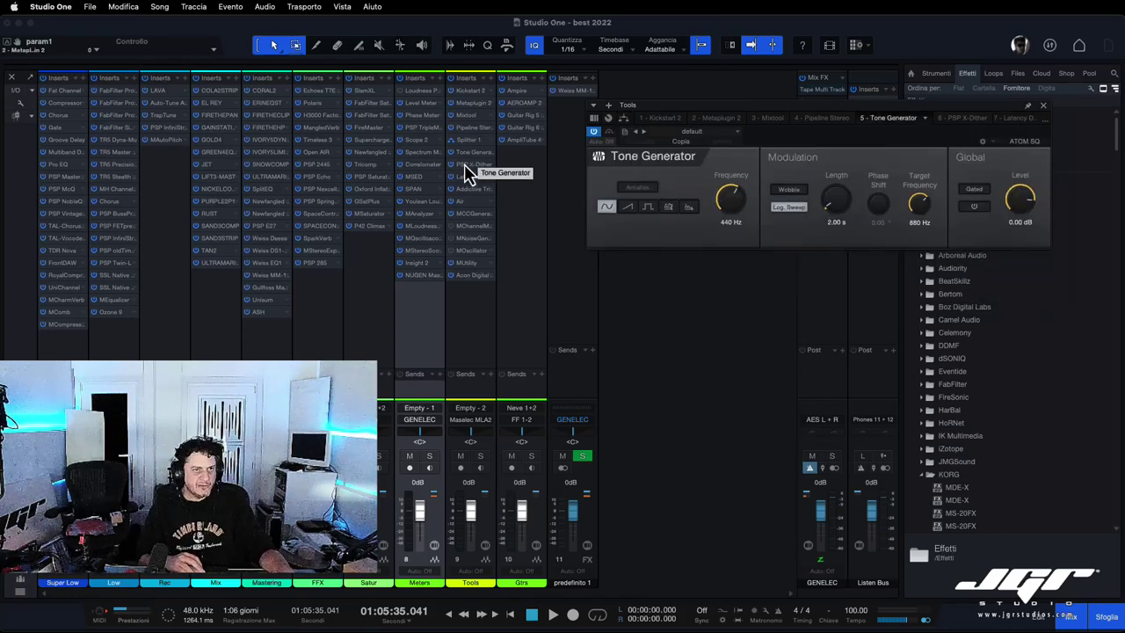
click(467, 165)
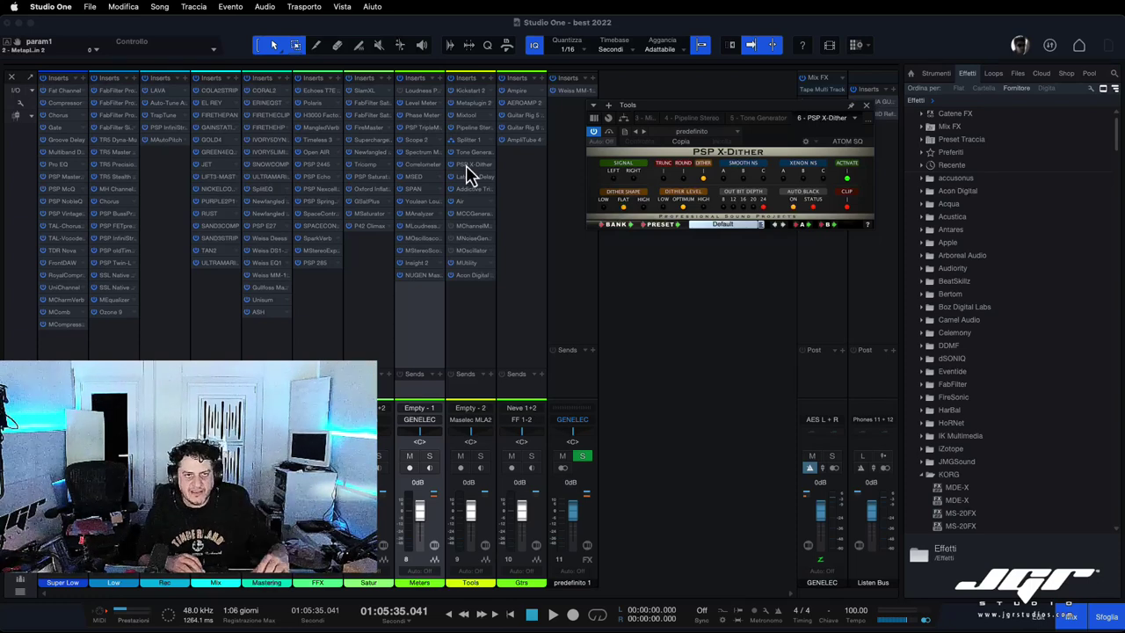
click(469, 178)
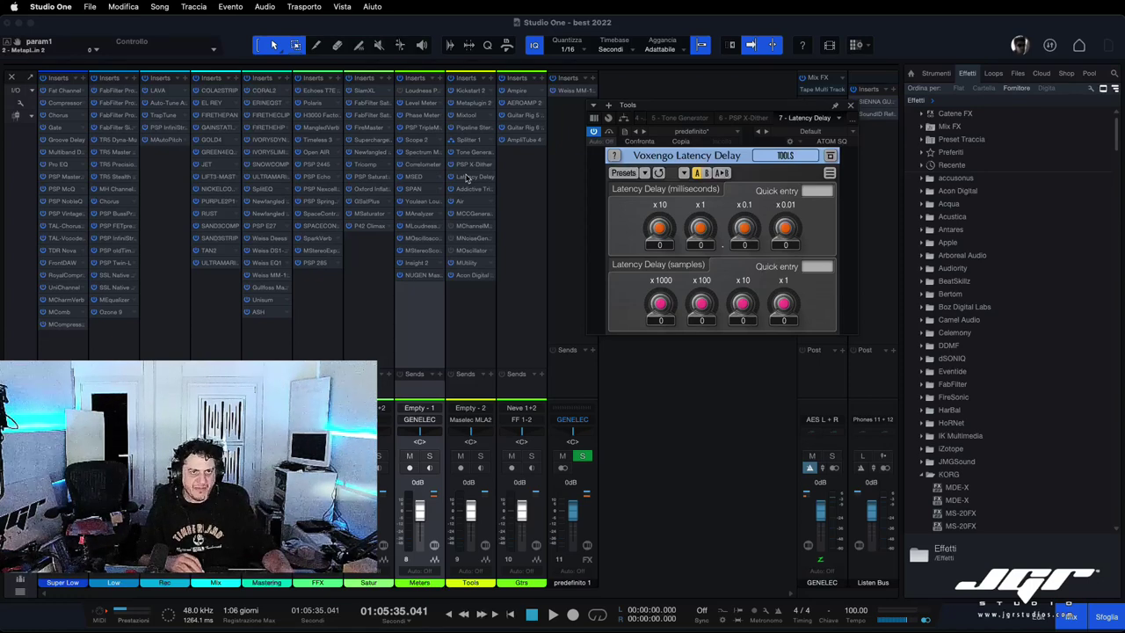
click(467, 189)
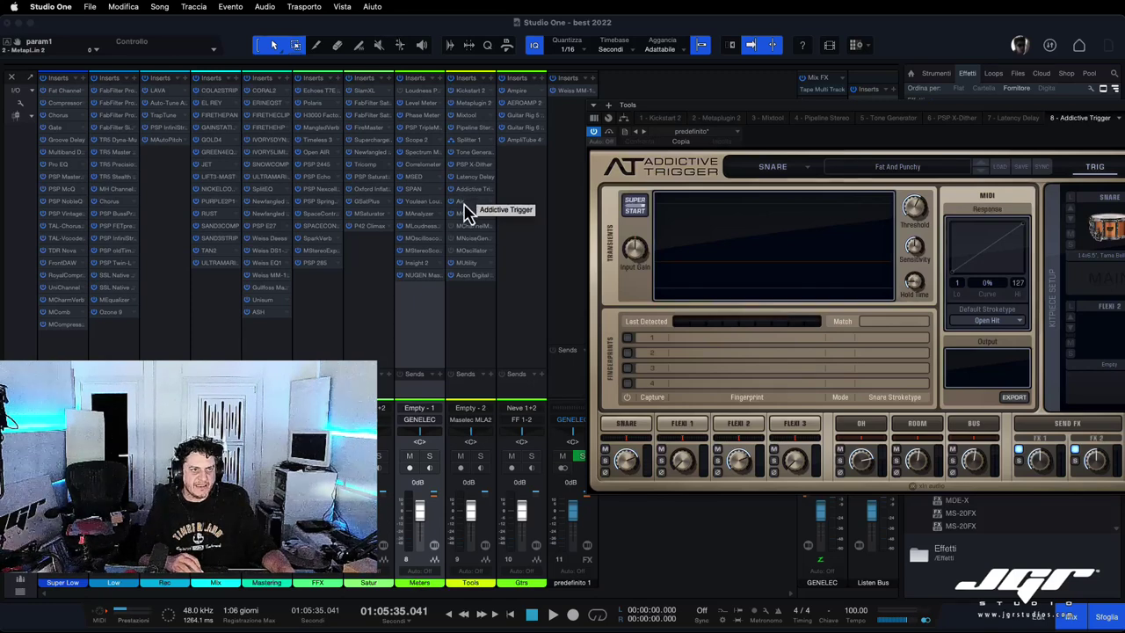
click(465, 202)
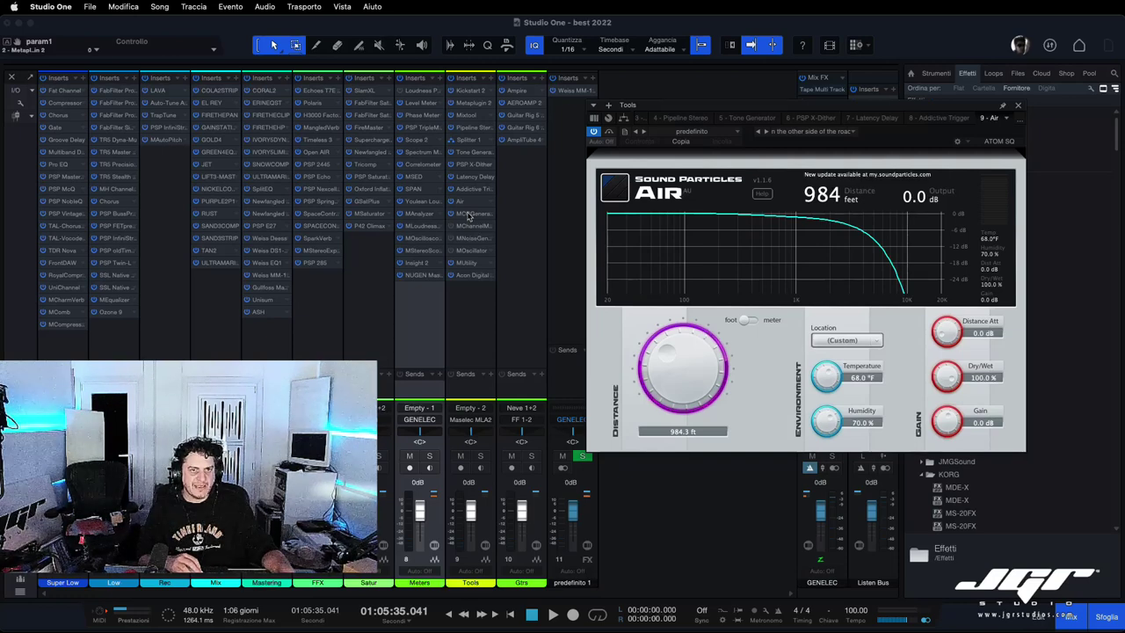
Step: Examine the Tools channel's MCCGenerator, MChannelMatrix and MNoiseGenerator in turn
click(469, 214)
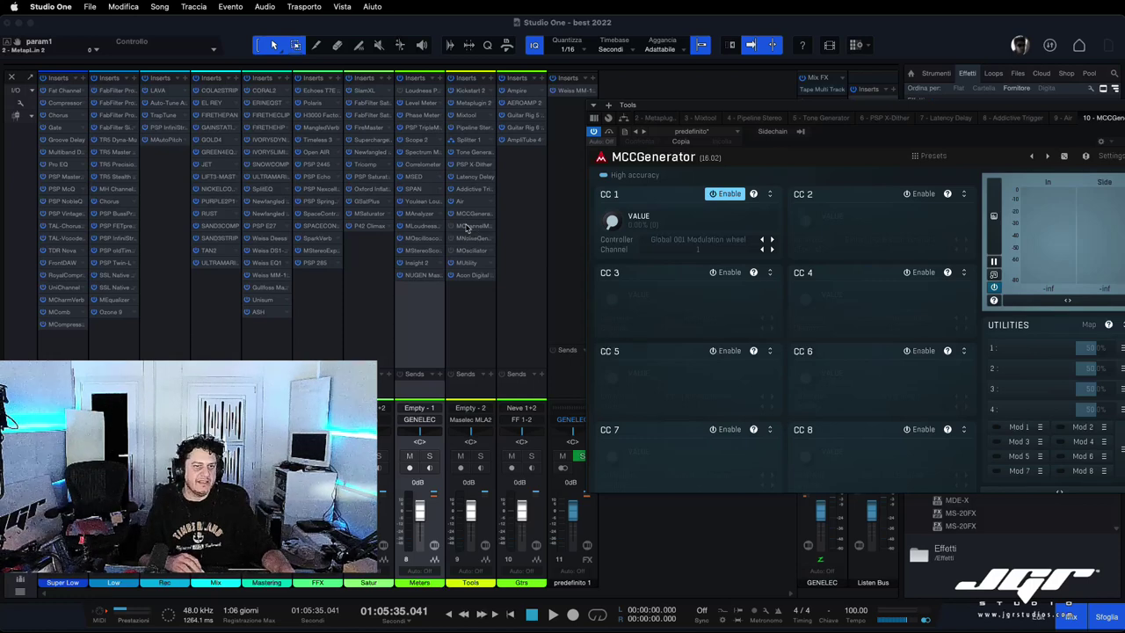
click(468, 226)
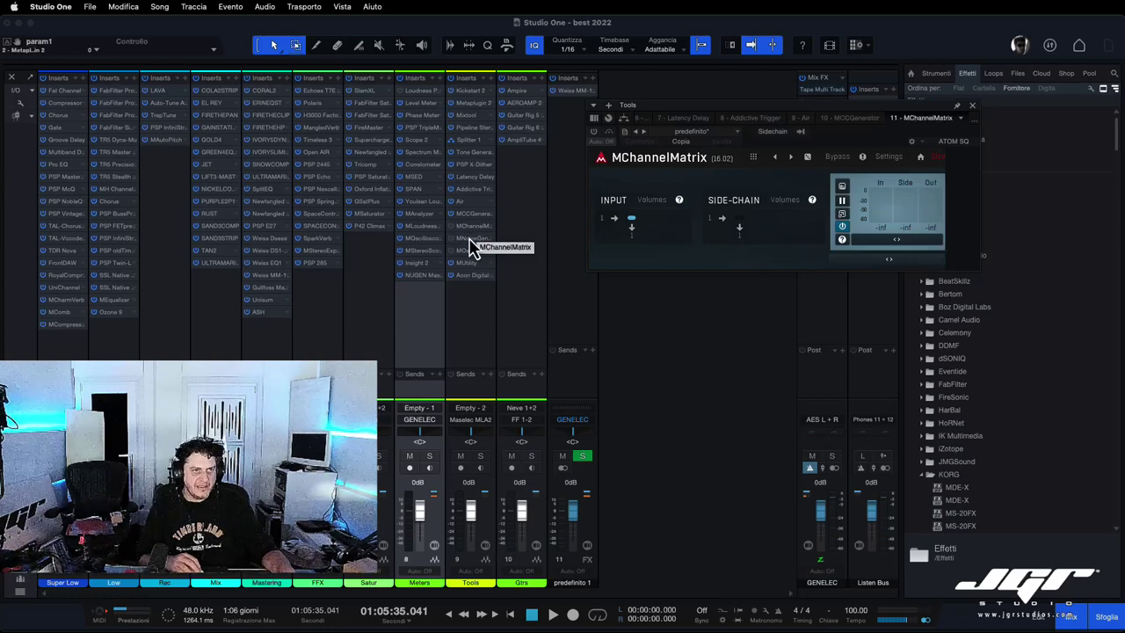
click(469, 239)
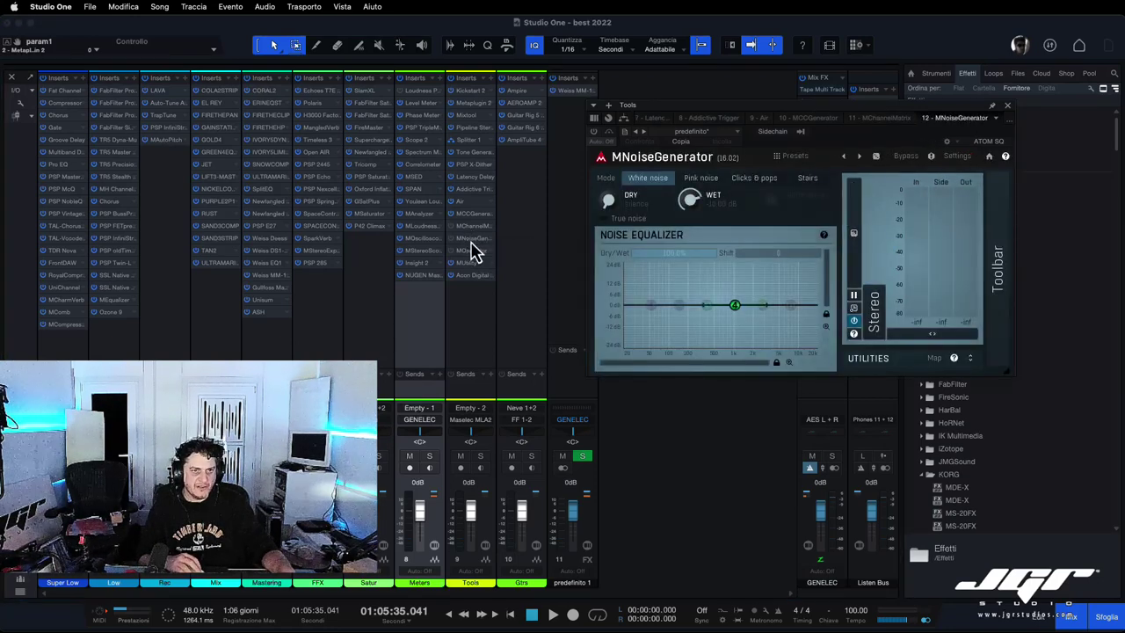
Step: Open MOscillator on the Tools channel and cycle its oscillator shape through the basic waveforms, including rectangle, back to sine
click(472, 250)
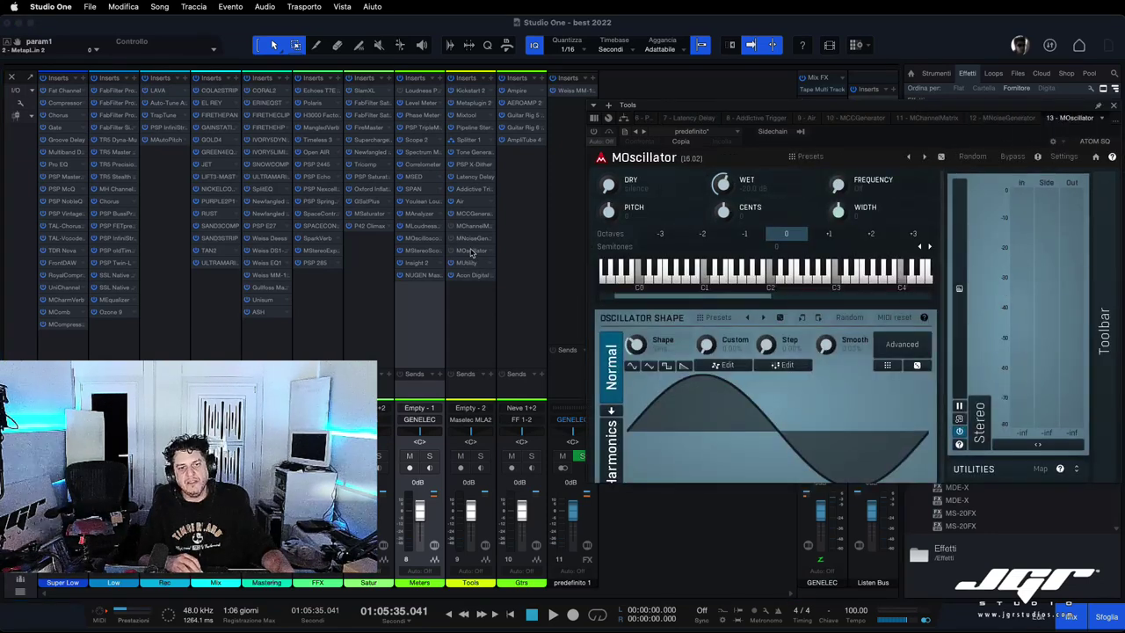
click(667, 366)
click(684, 366)
click(666, 366)
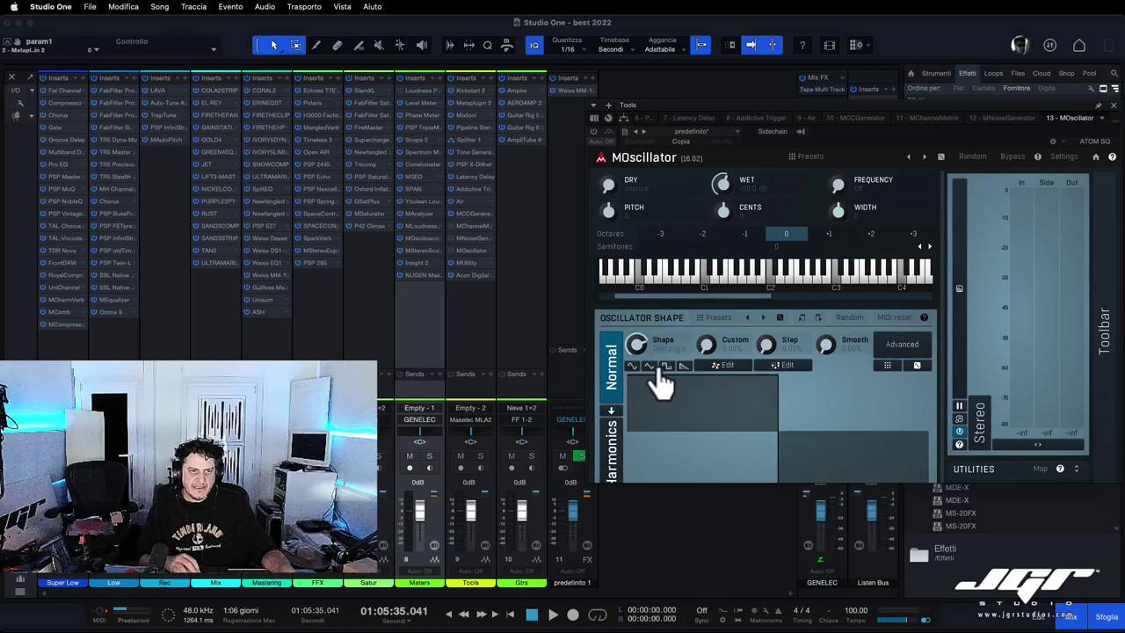
click(648, 367)
click(633, 366)
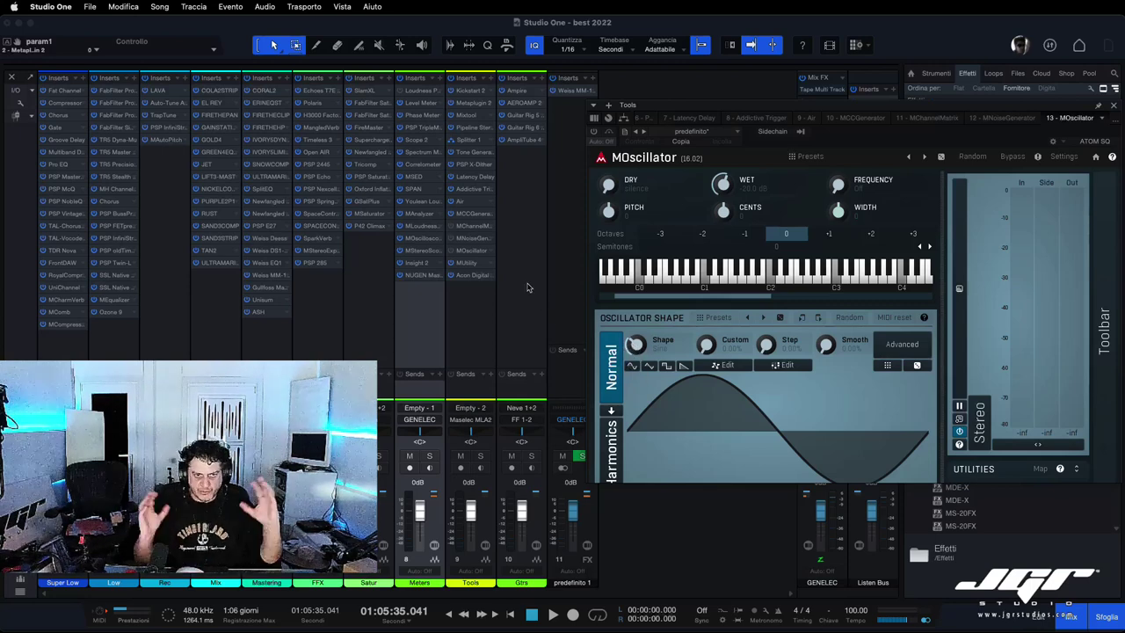
Step: Examine the Tools channel's MUtility and Acon Digital DeClick 2
click(467, 264)
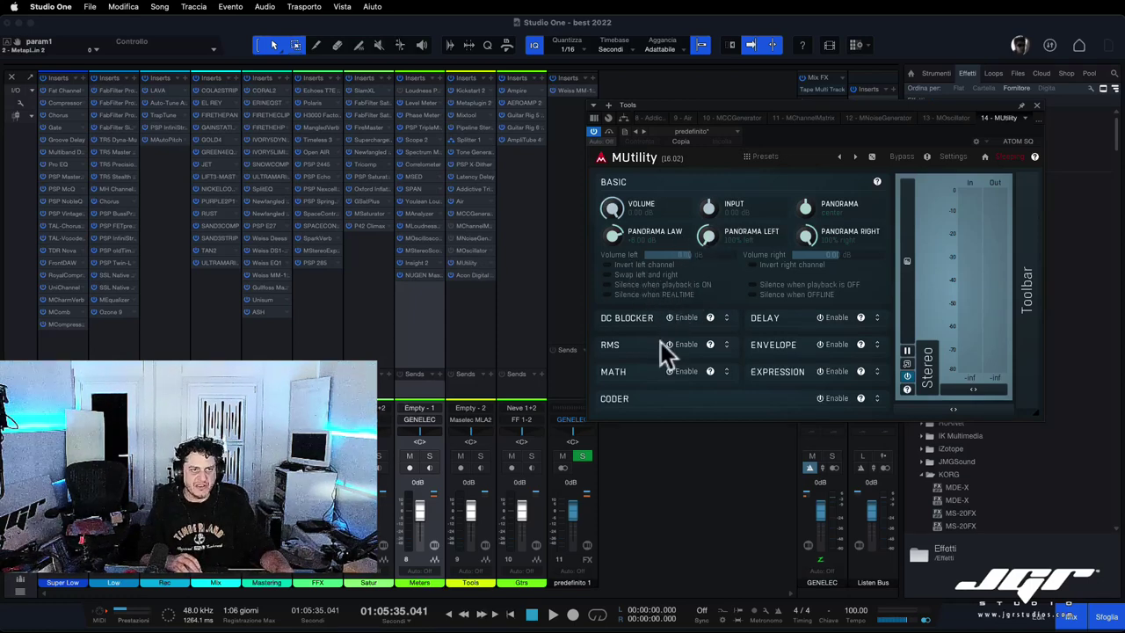
click(468, 276)
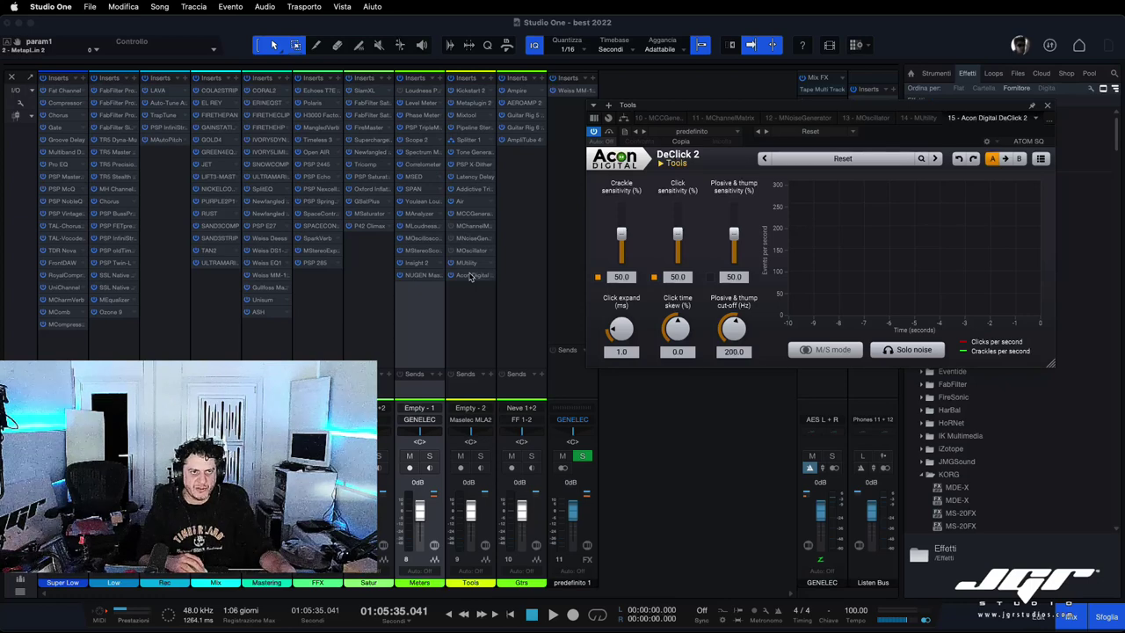
Step: Examine the Gtrs channel's Ampire and AEROAMP 2 in turn, moving each window into view and closing it
click(520, 239)
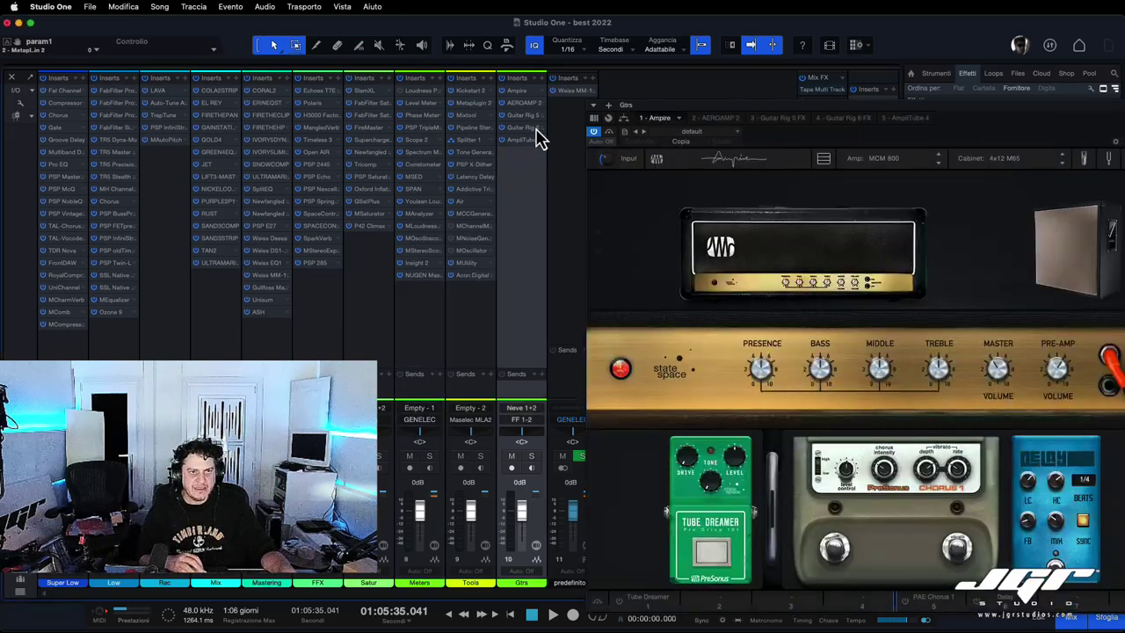
drag(691, 117, 606, 92)
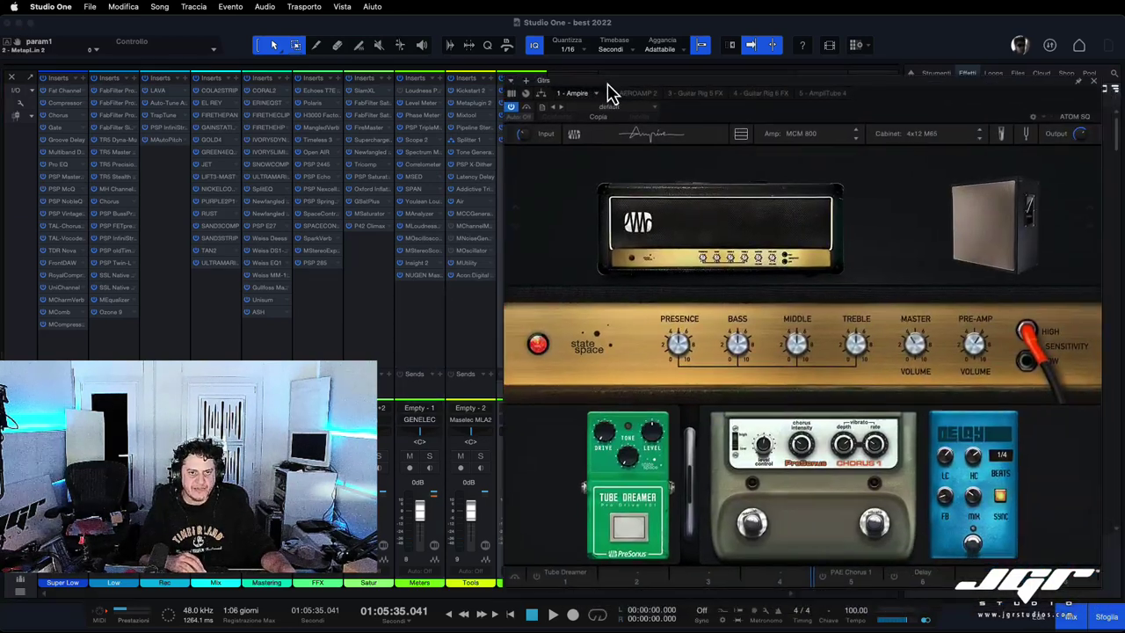
click(1095, 83)
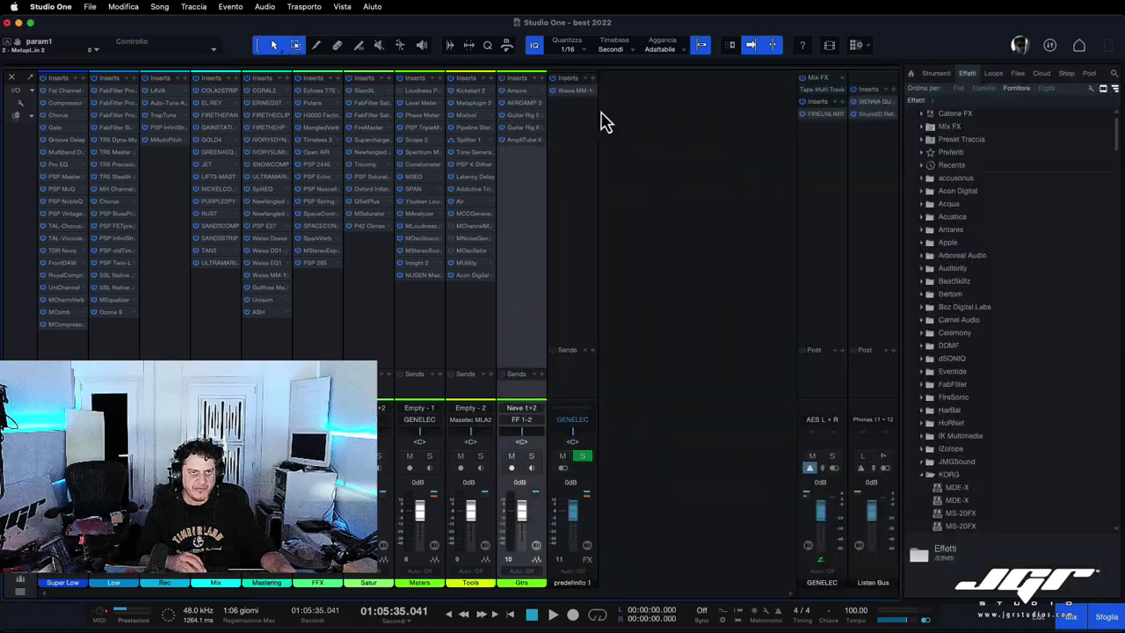
click(523, 103)
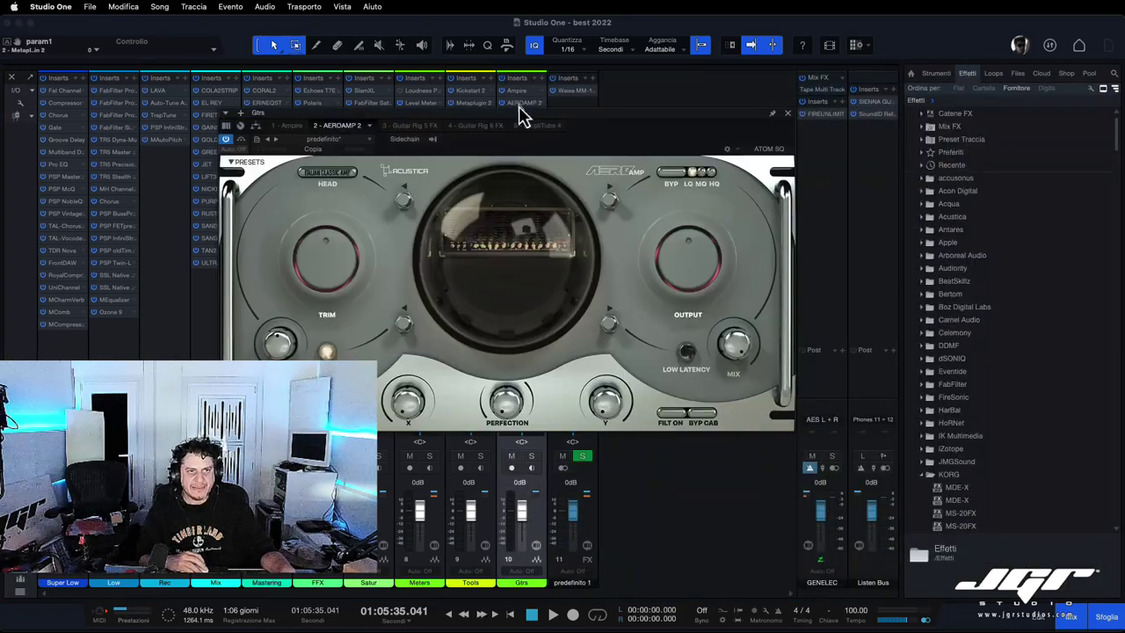
drag(576, 121, 680, 129)
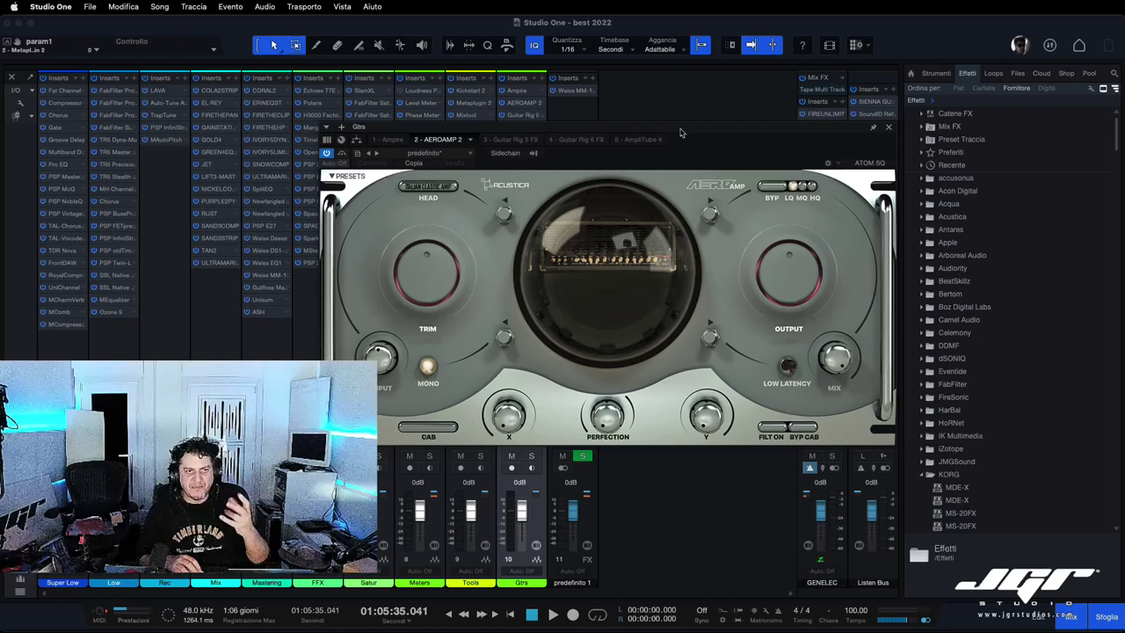
click(887, 127)
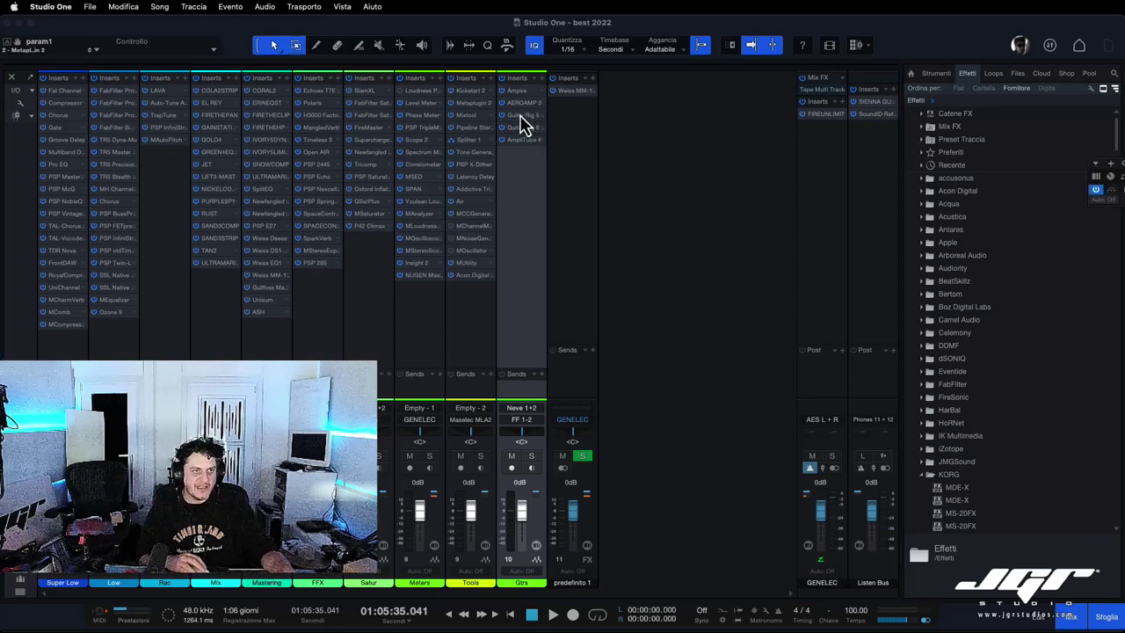
Step: Examine the Gtrs channel's Guitar Rig 5, Guitar Rig 6 and AmpliTube 4 in turn, loading the Dirty Studio Bass preset in Guitar Rig 6
double_click(518, 115)
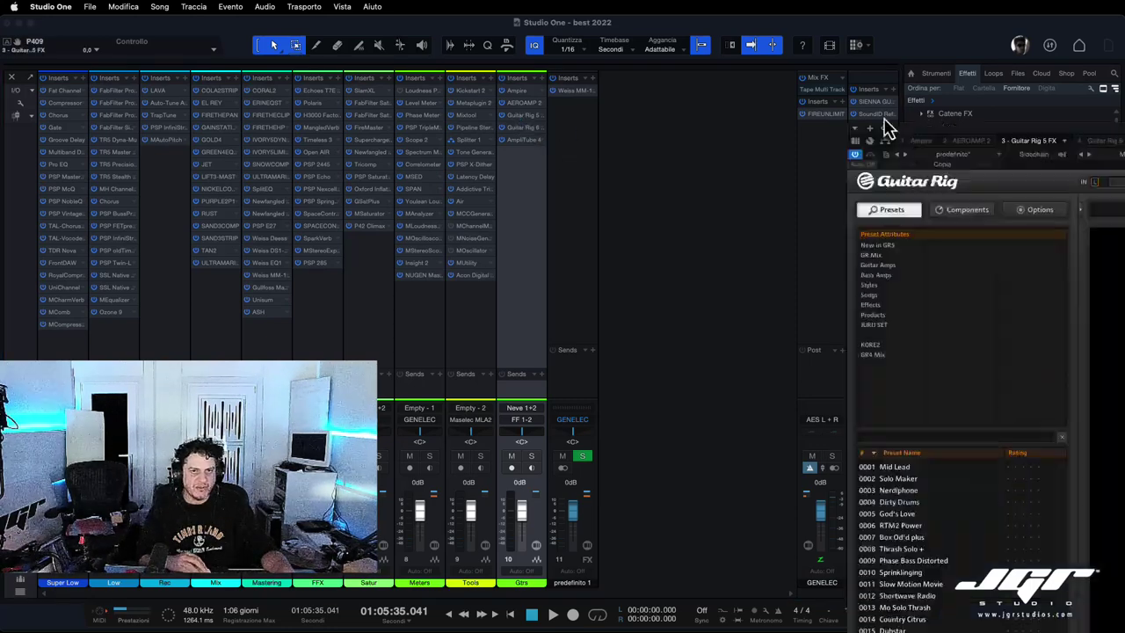
drag(885, 123, 719, 103)
double_click(519, 128)
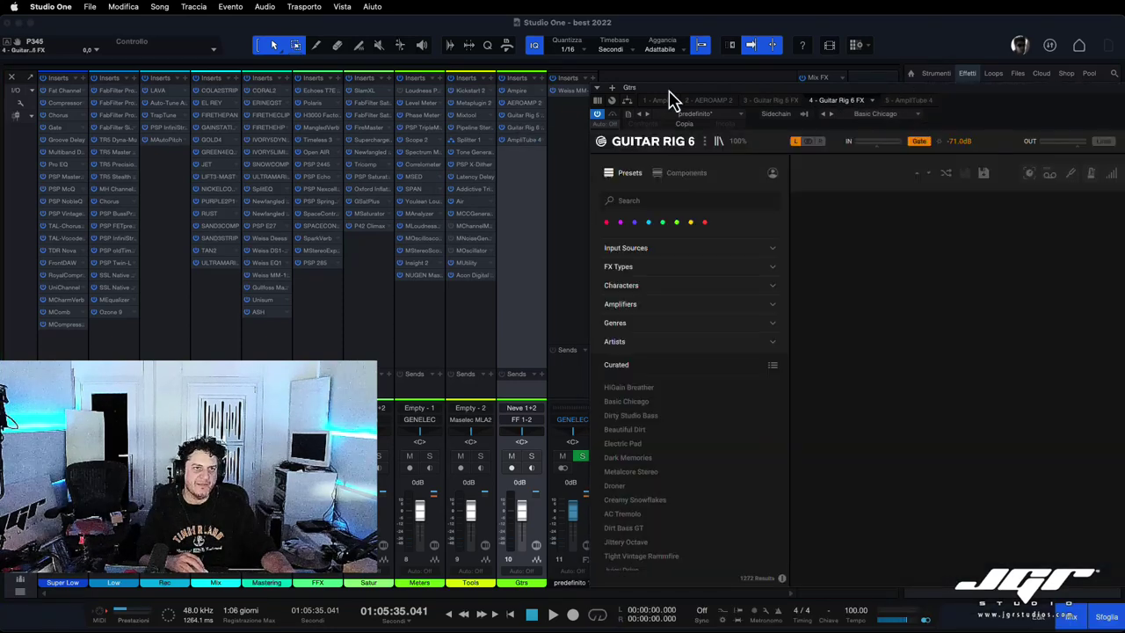
click(654, 415)
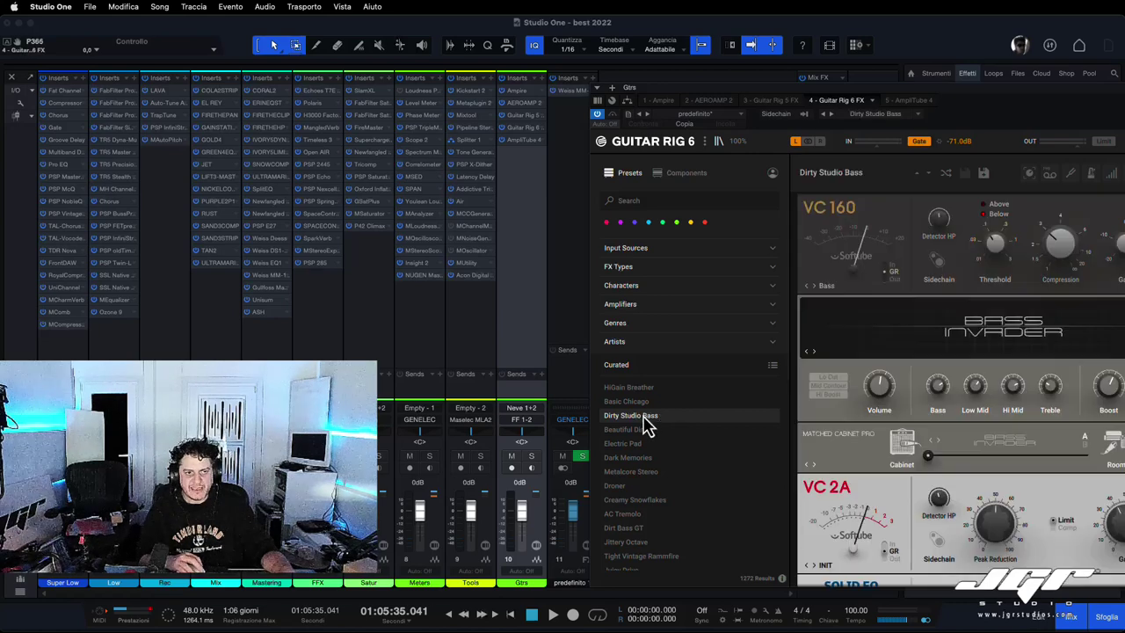
click(521, 141)
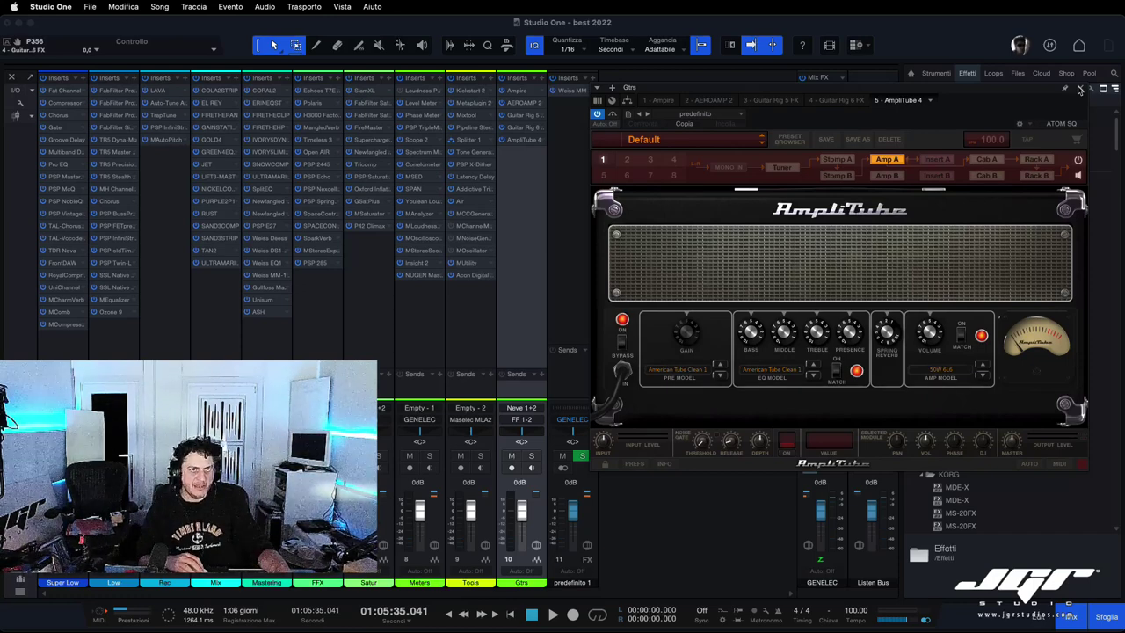
click(1080, 90)
Step: Examine FIREUNLIMIT on the GENELEC output channel, shifting its window aside before closing it
click(824, 115)
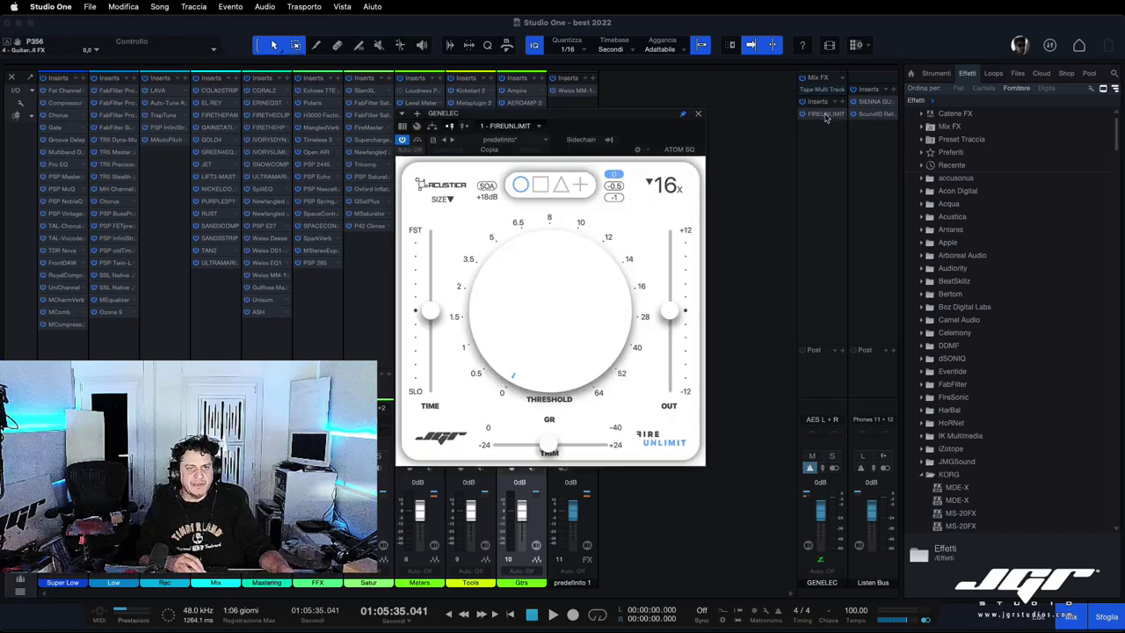
drag(623, 128, 673, 123)
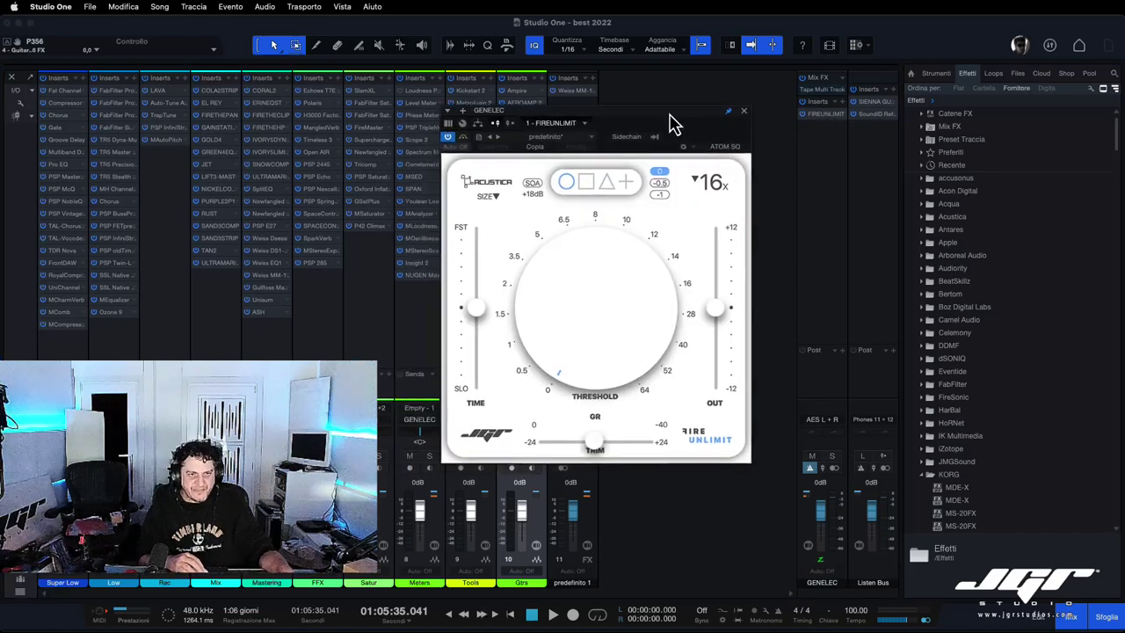
click(747, 112)
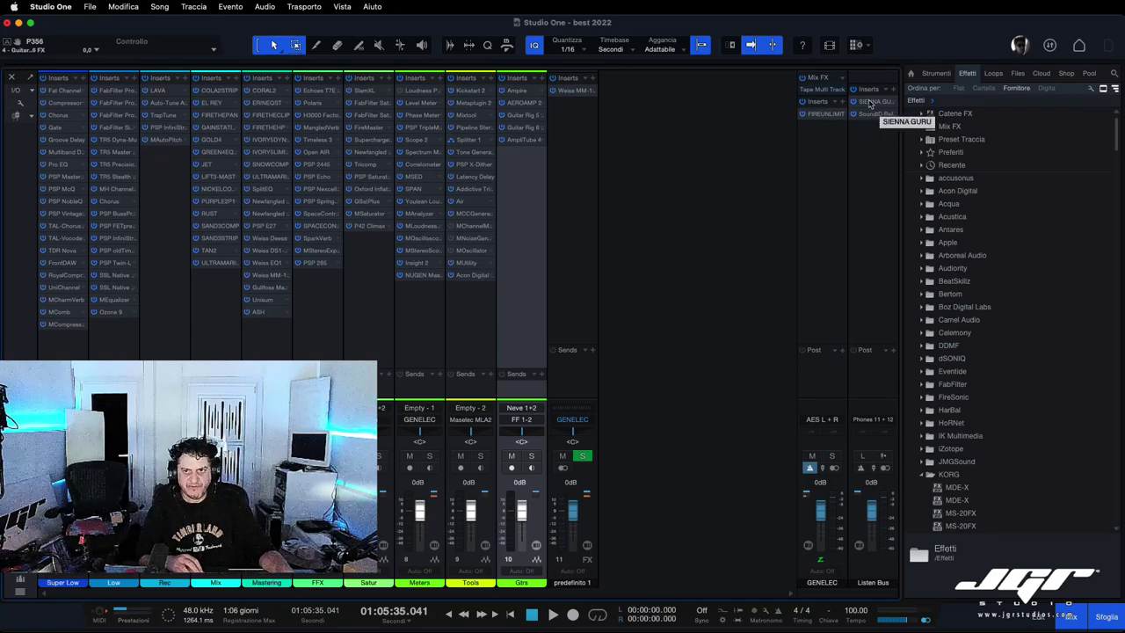
Step: Examine the Listen Bus's SIENNA GURU and SoundID Reference in turn, then close the plug-in window
click(869, 103)
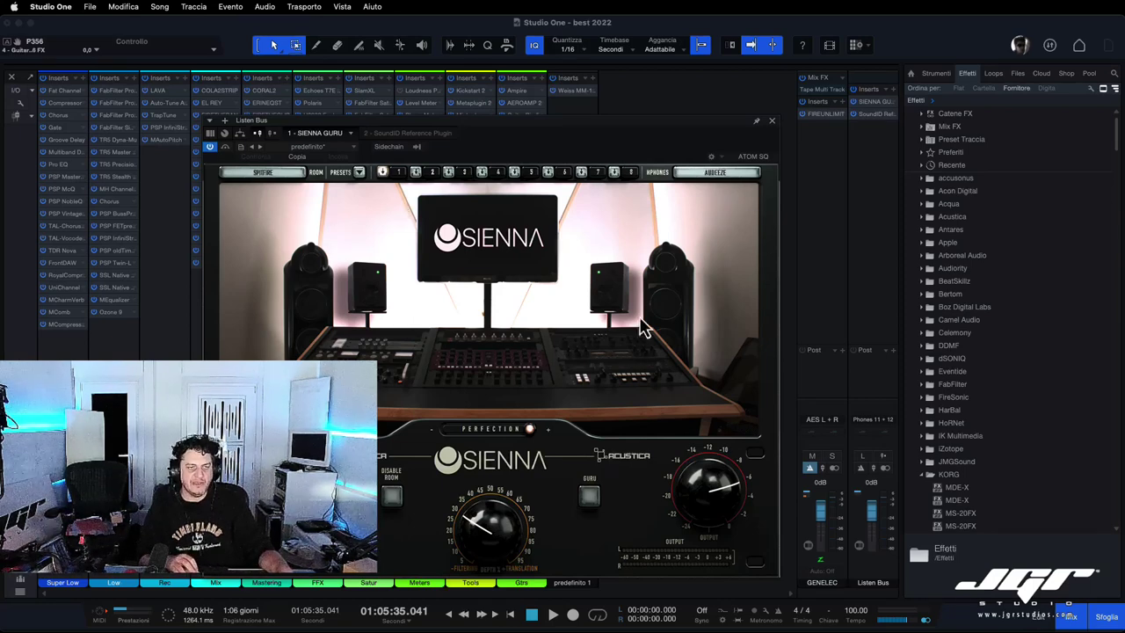
click(874, 116)
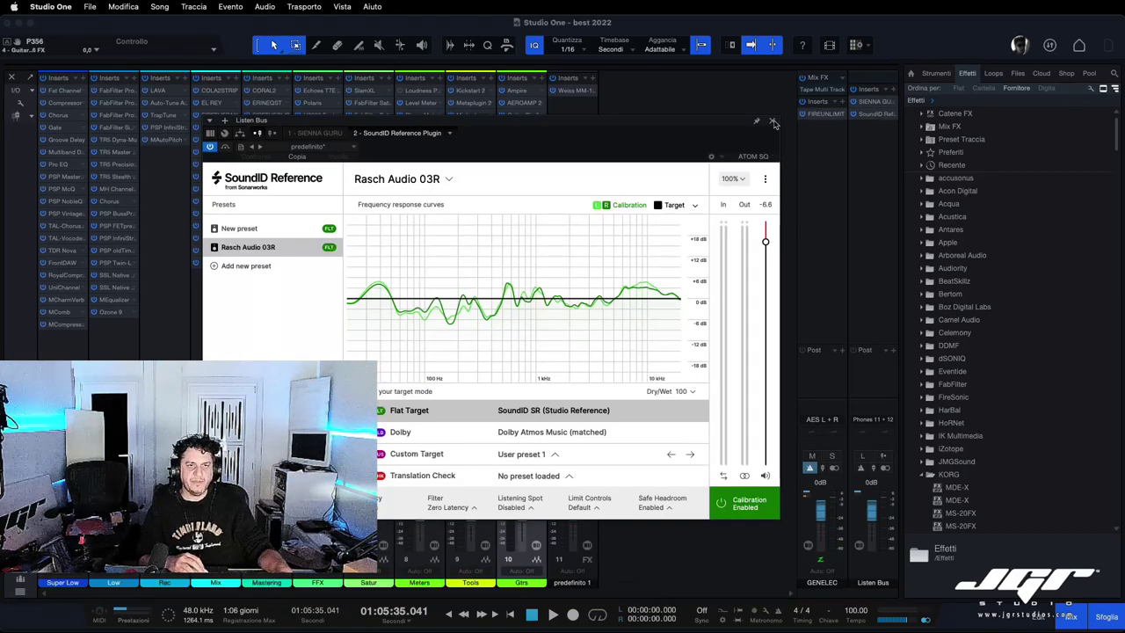
click(772, 122)
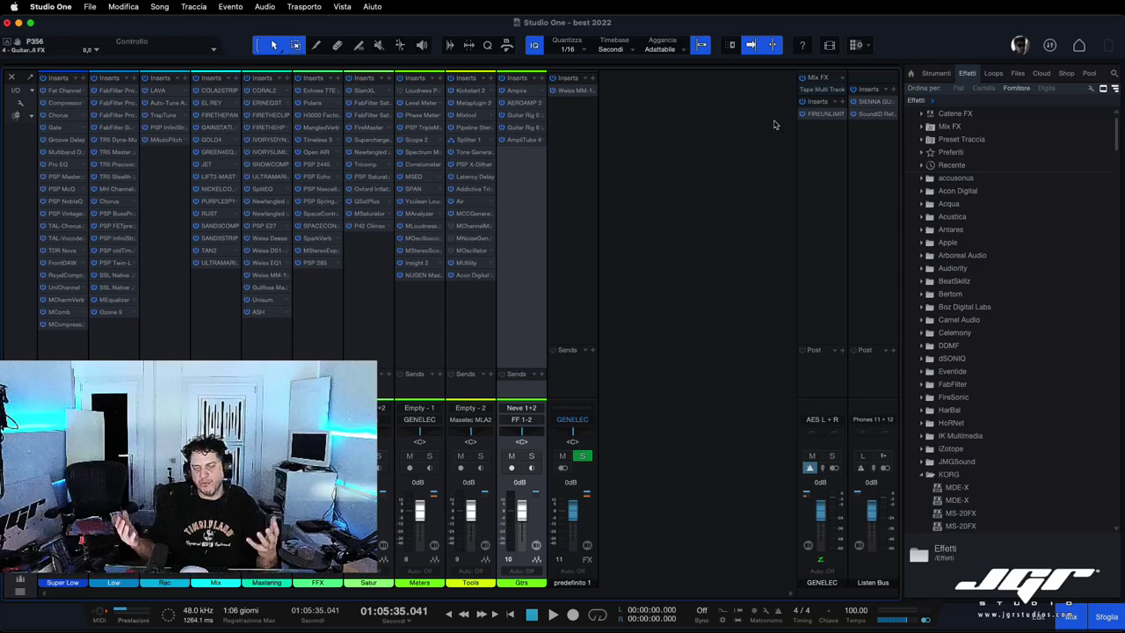